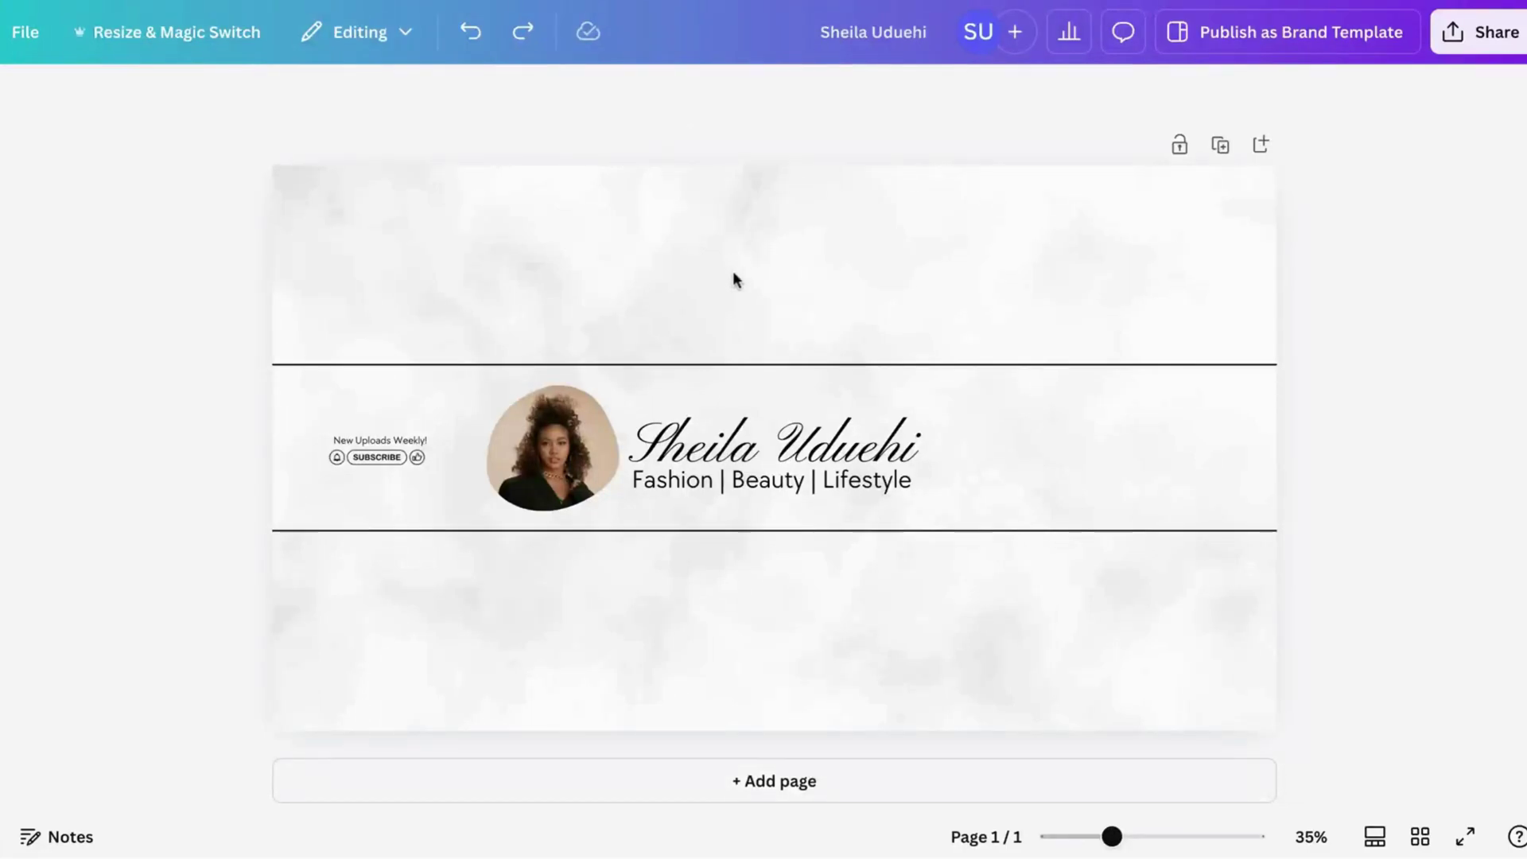
Search Canva home for 'youtube channel art' templates.
scroll(732, 270, "up", 3, "ctrl")
scroll(733, 271, "down", 4, "ctrl")
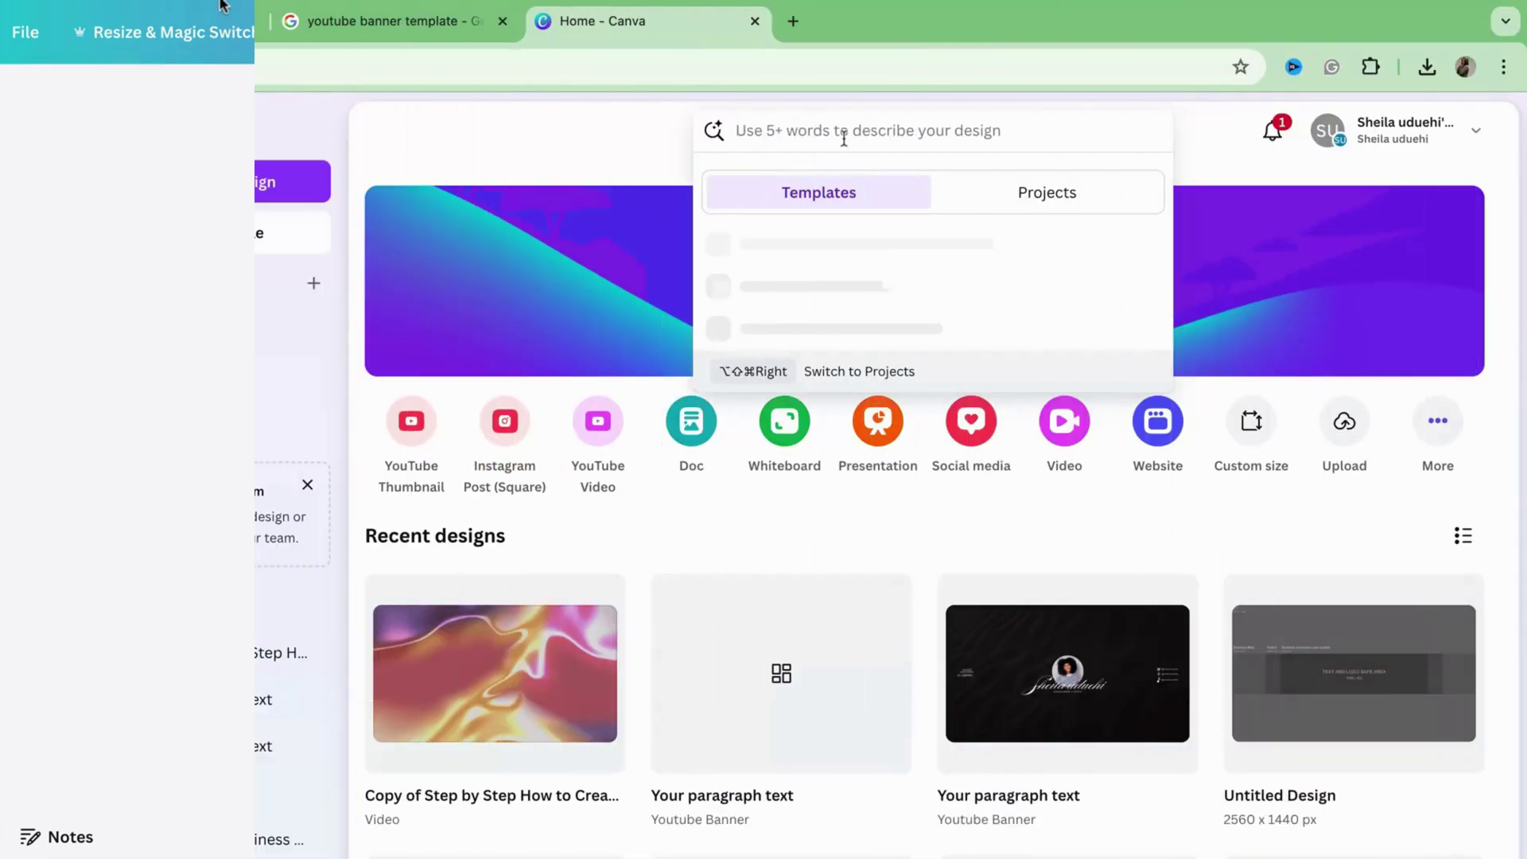
type("youtube")
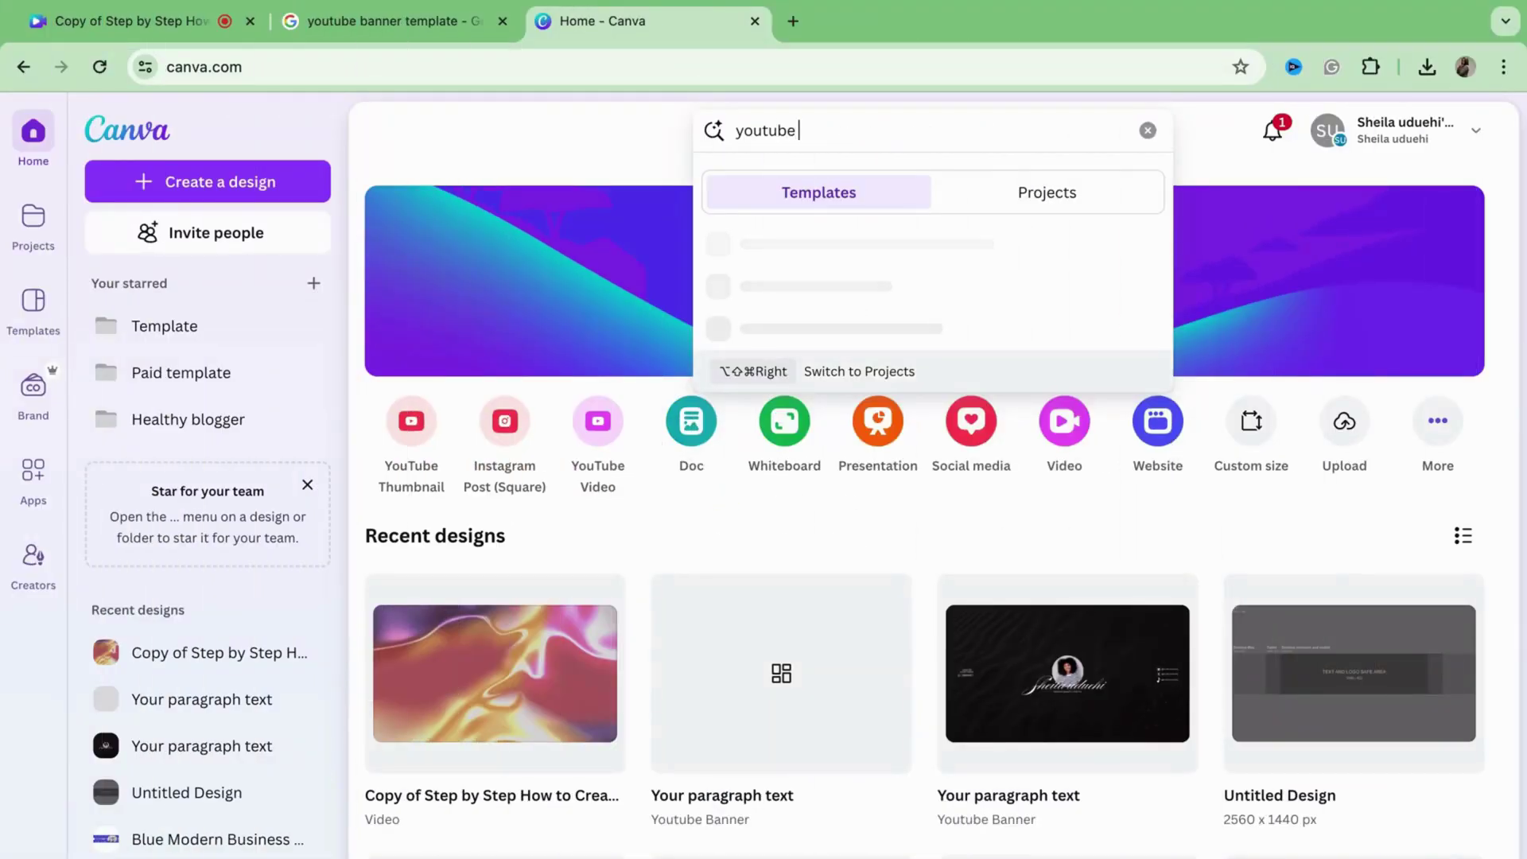
type(" channel")
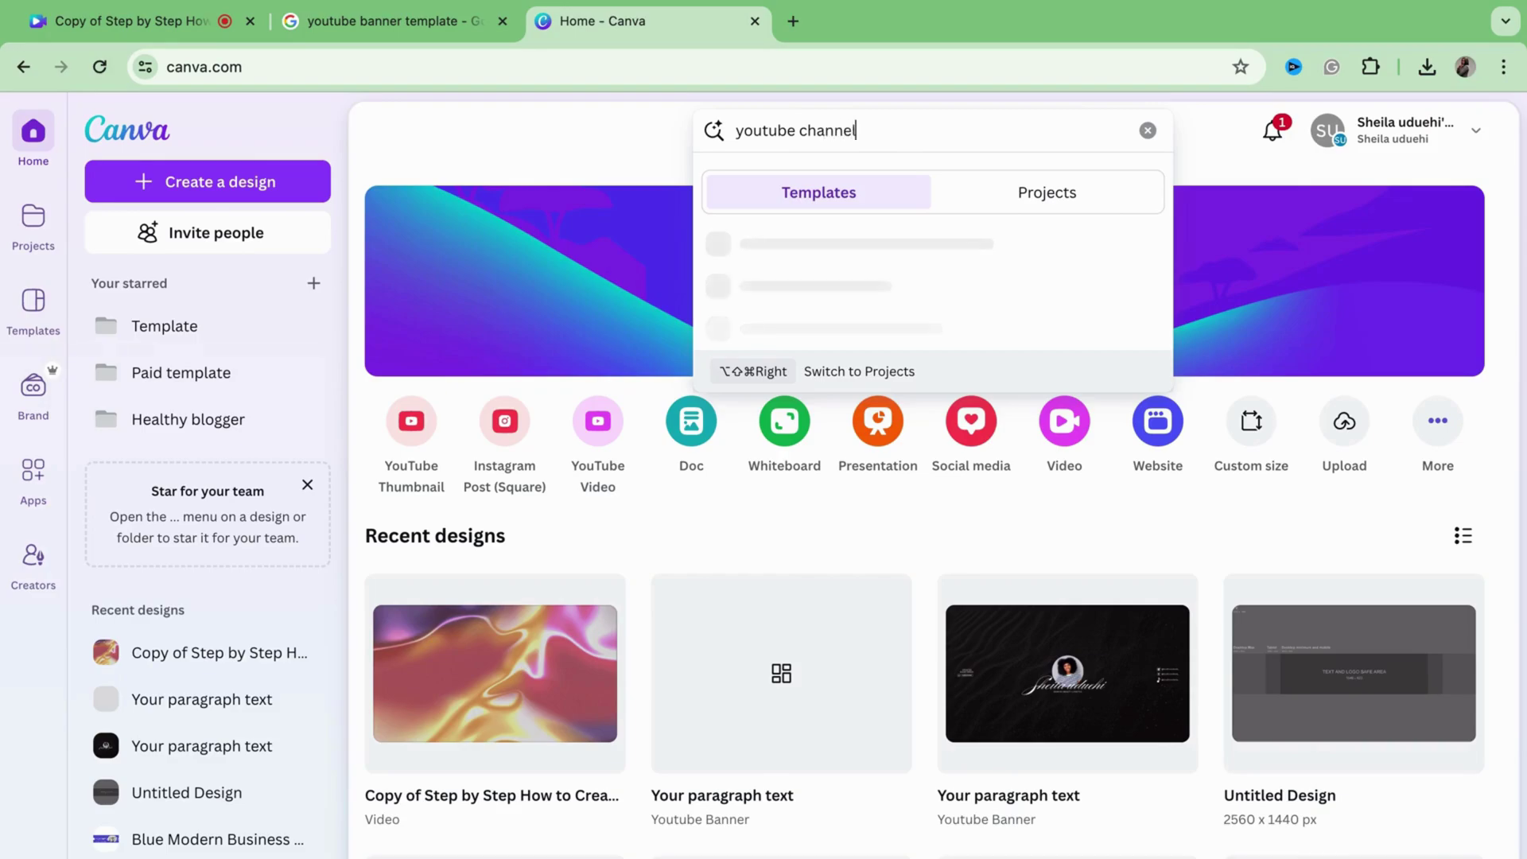
type(" art")
key("Return")
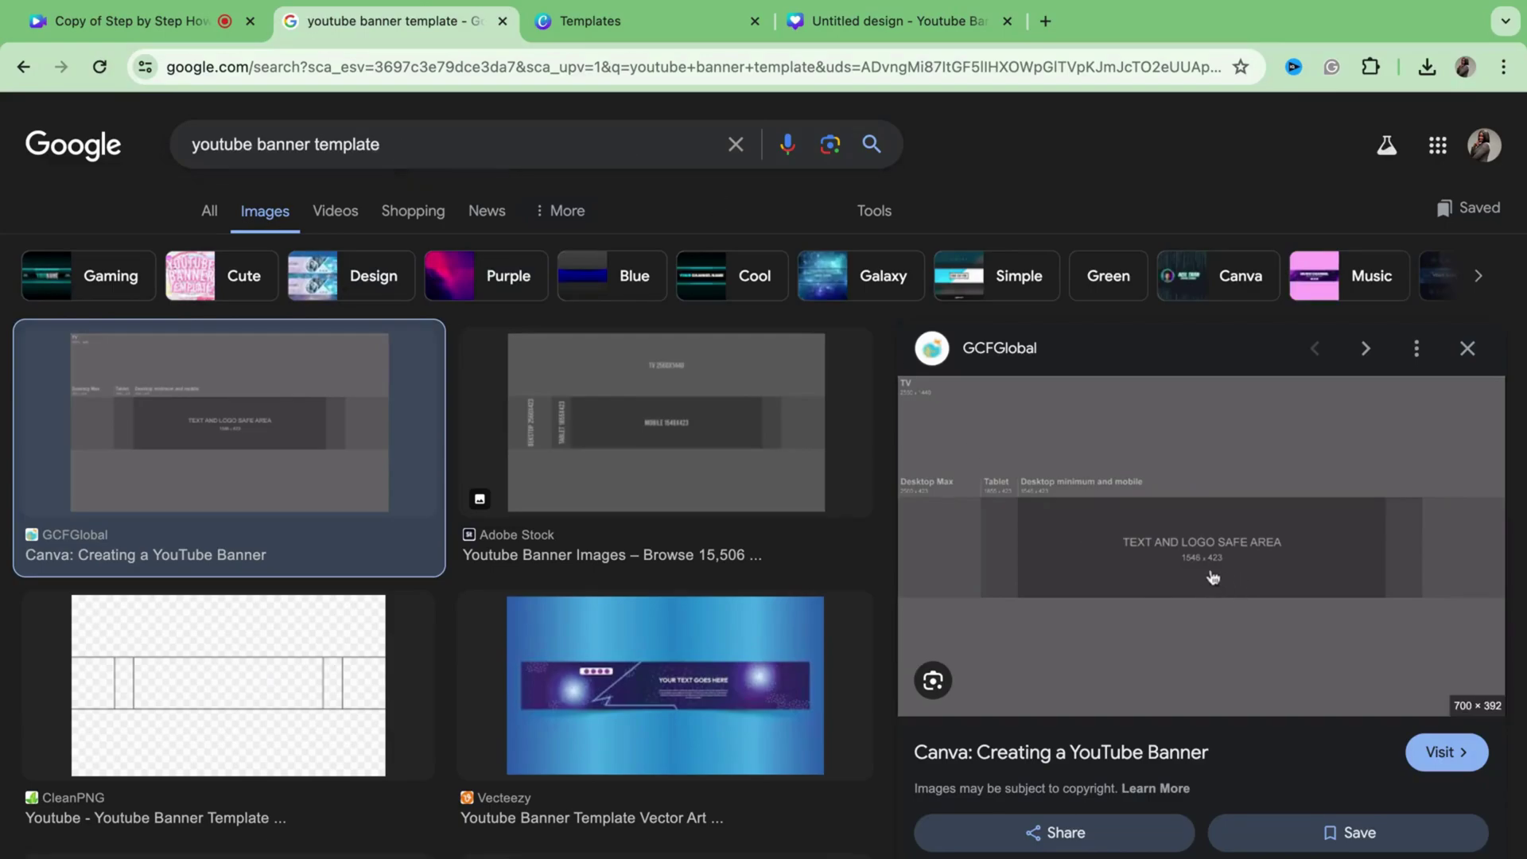
Paste the copied banner template into the untitled YouTube Banner design and stretch it over the page.
left_click(914, 36)
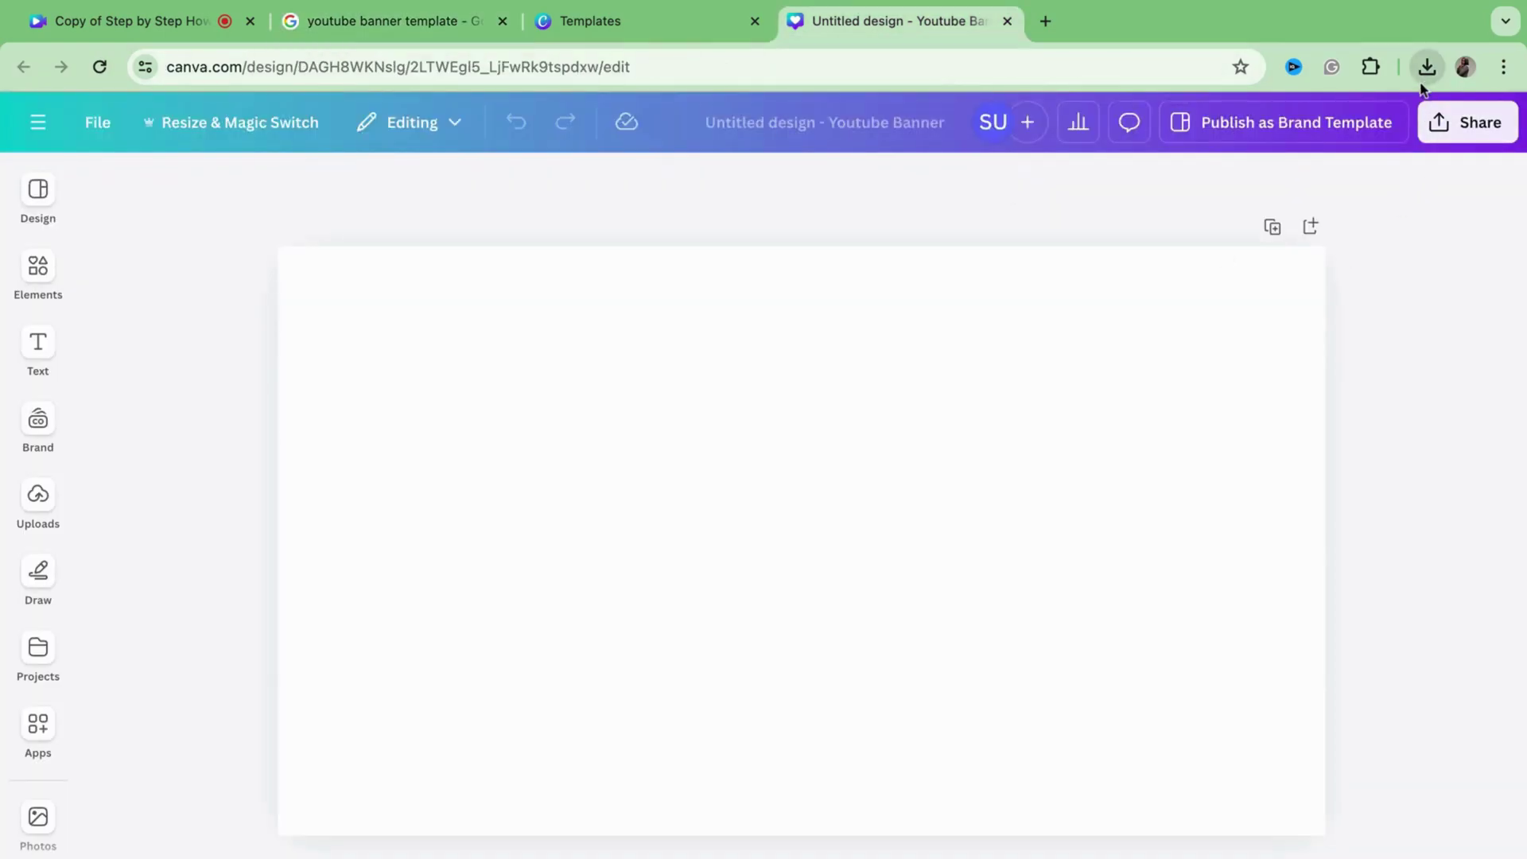
key("super+v")
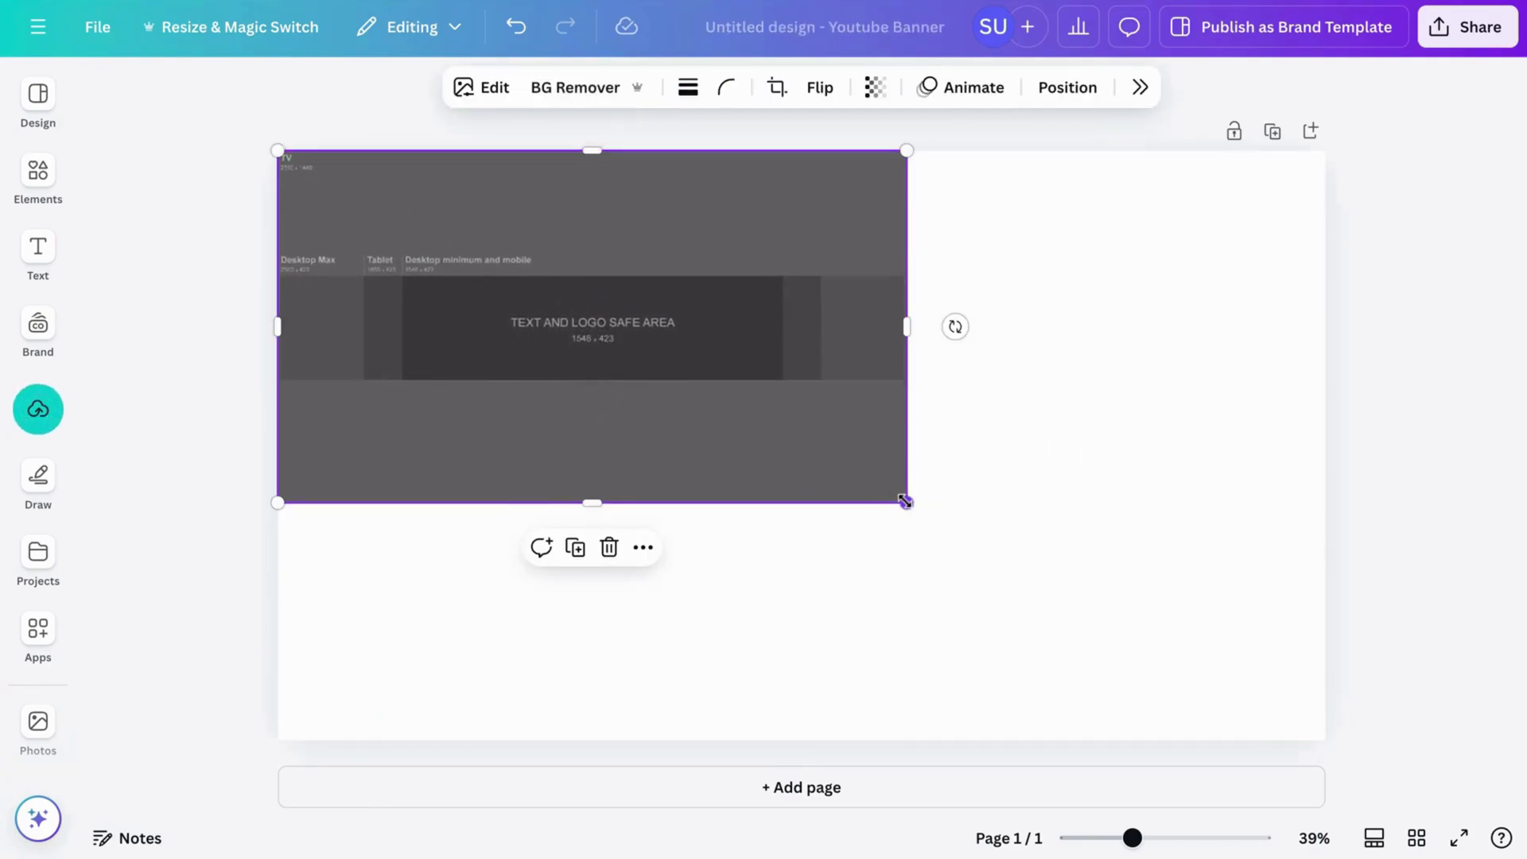
left_click_drag(907, 503, 1325, 737)
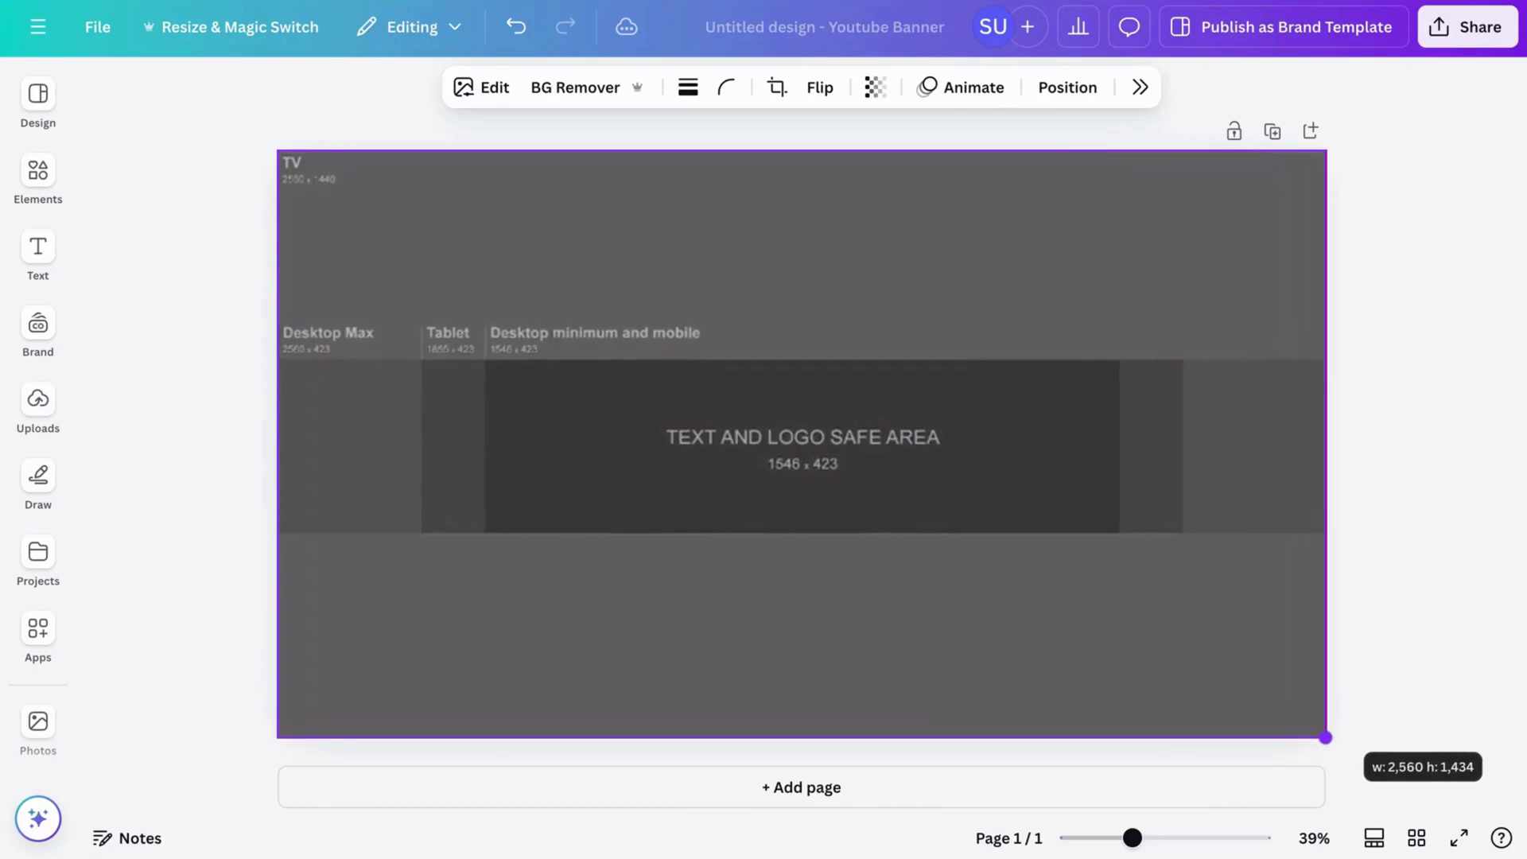
left_click(1370, 647)
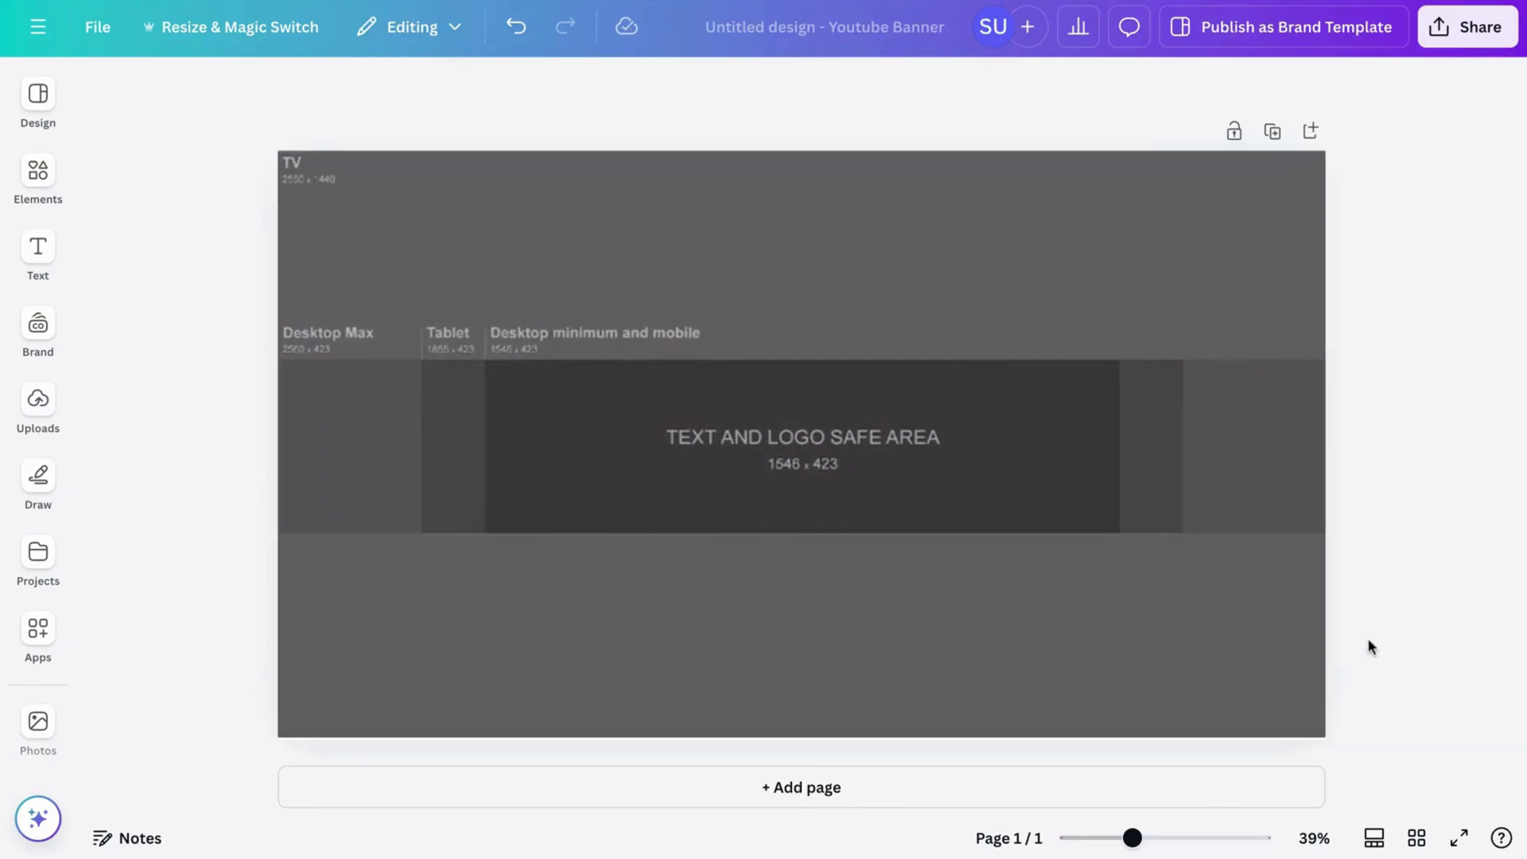
Resize the template image to 2,560 by 1,434 to fit the page and trim its top.
left_click(1075, 592)
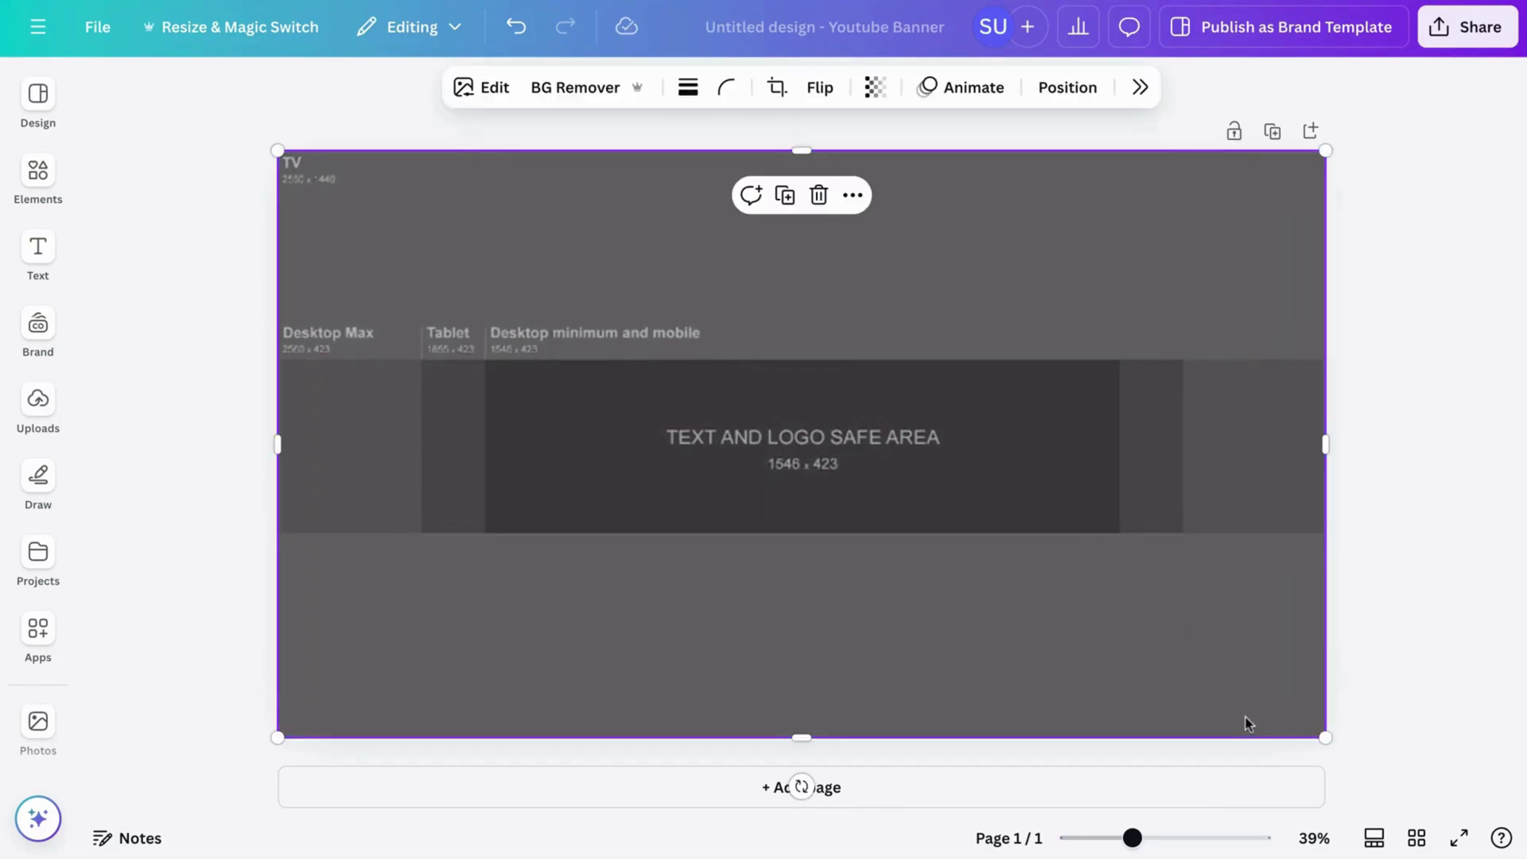
left_click_drag(1323, 738, 1324, 738)
left_click(1402, 690)
left_click(1124, 662)
left_click_drag(1323, 734, 1323, 734)
left_click(1369, 686)
left_click(1228, 654)
mouse_move(801, 151)
left_mouse_down()
mouse_move(801, 355)
mouse_move(800, 151)
left_mouse_up()
Turn on rulers and guides, try vertical and horizontal guides, then undo the horizontal one.
left_click(97, 26)
mouse_move(260, 303)
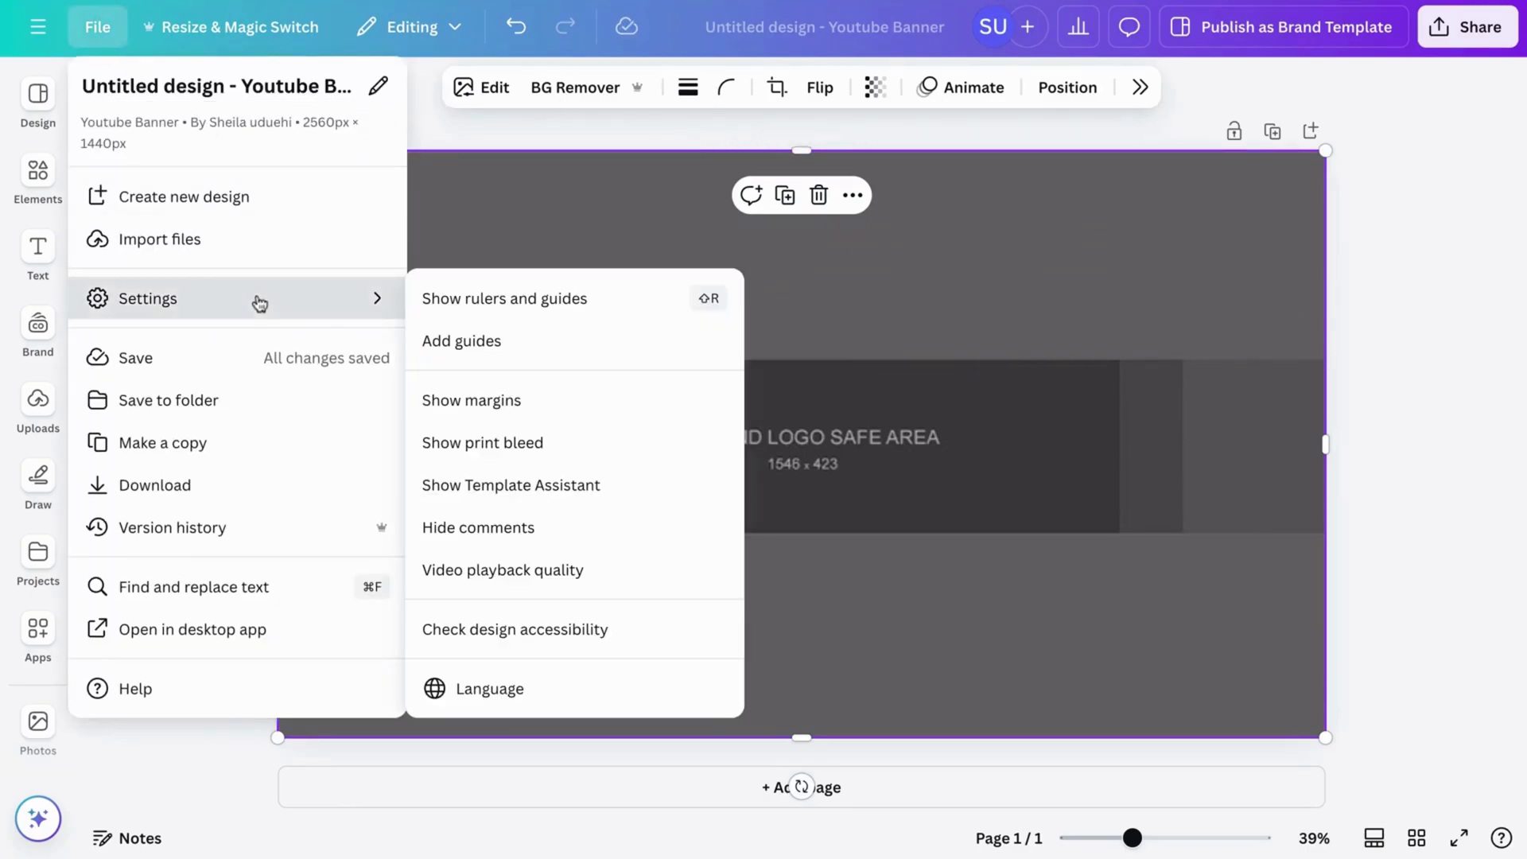
left_click(482, 320)
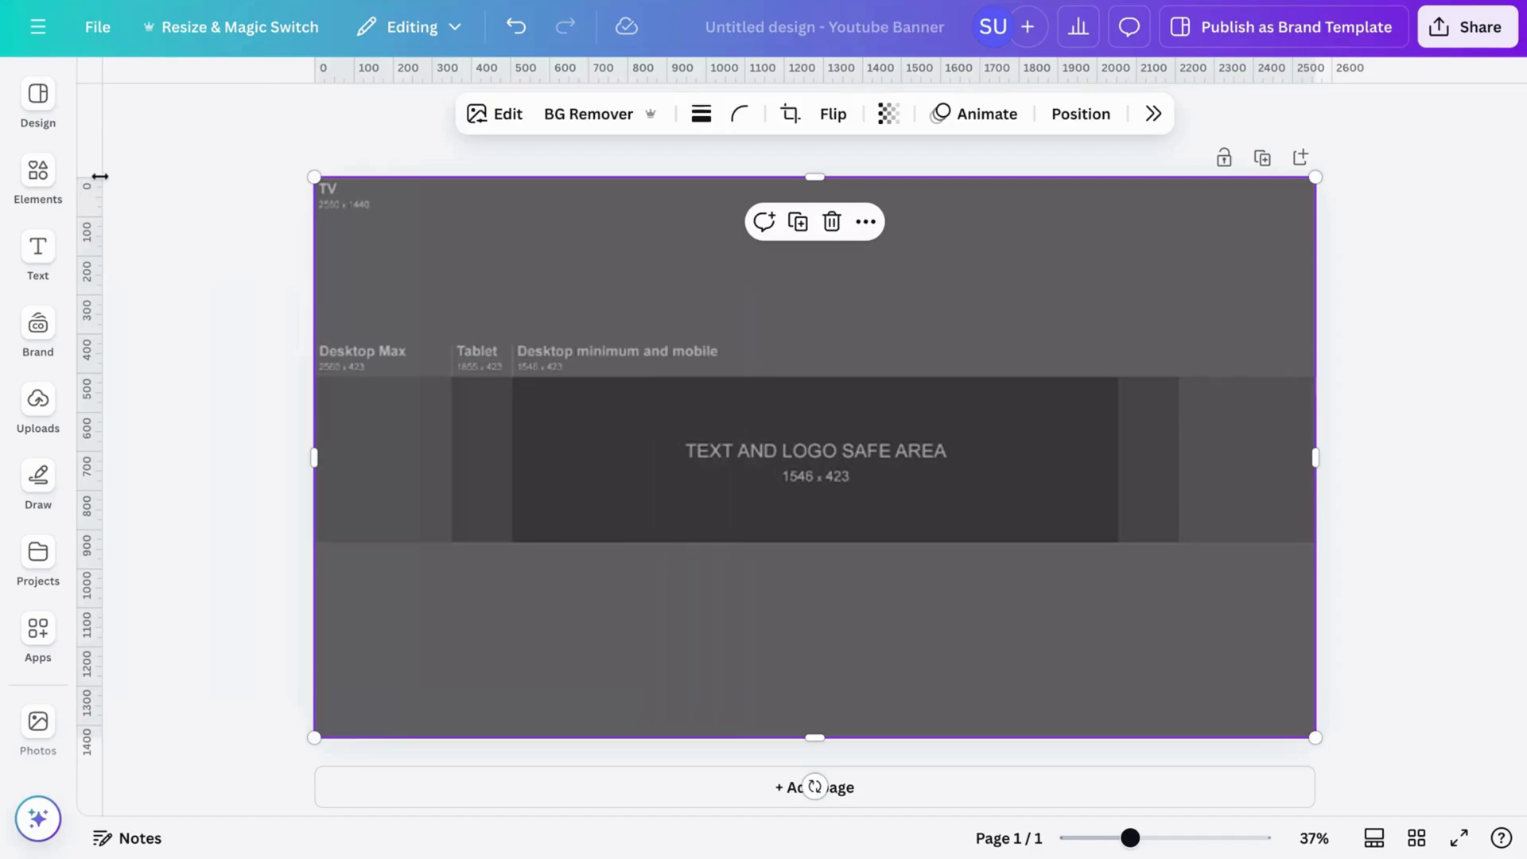
left_click_drag(99, 177, 109, 265)
left_click_drag(498, 82, 497, 376)
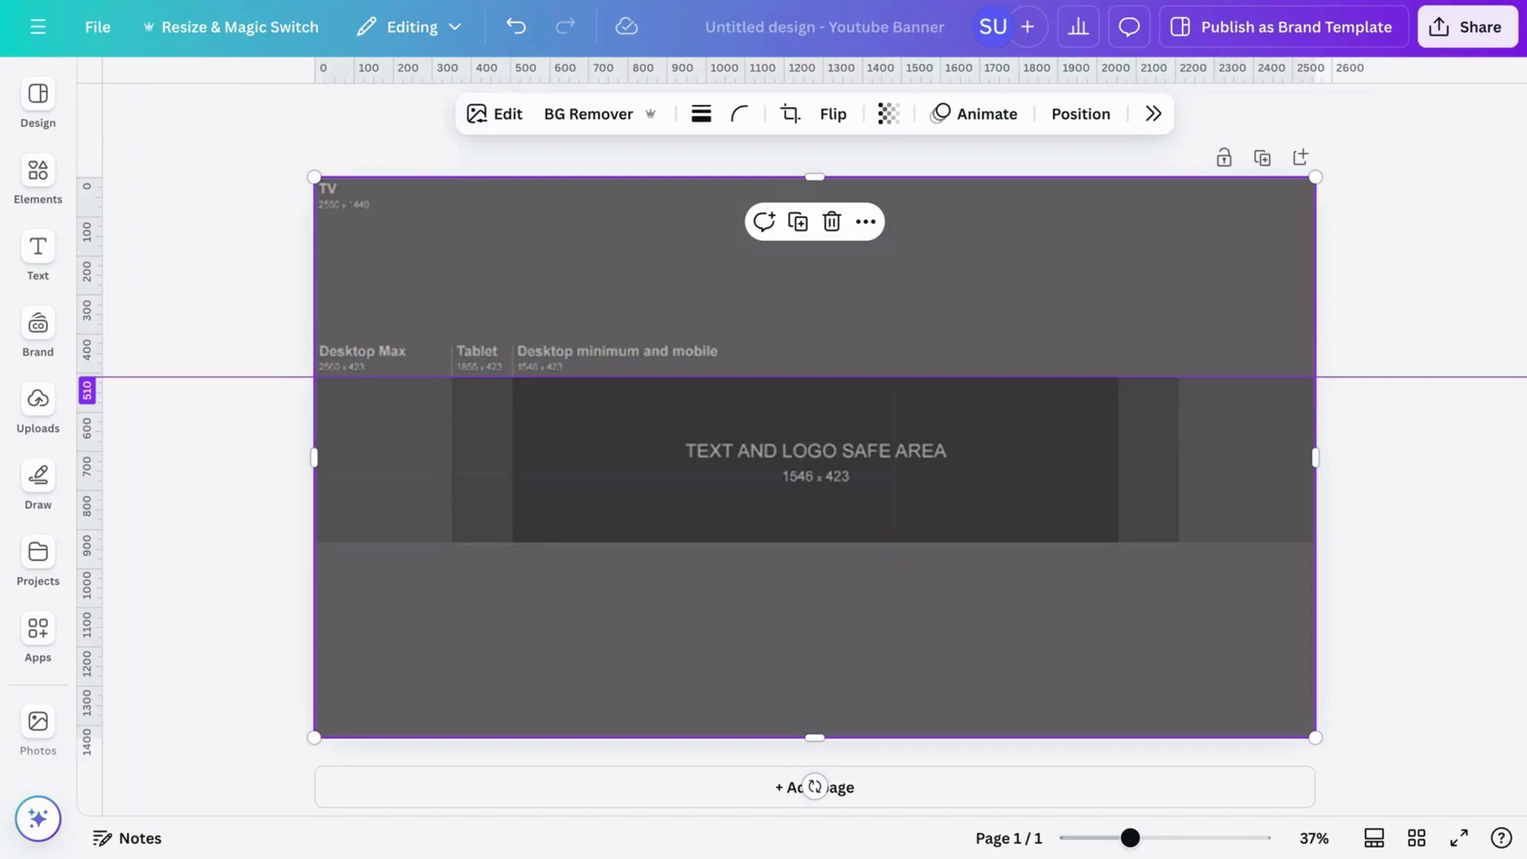
key("ctrl+z")
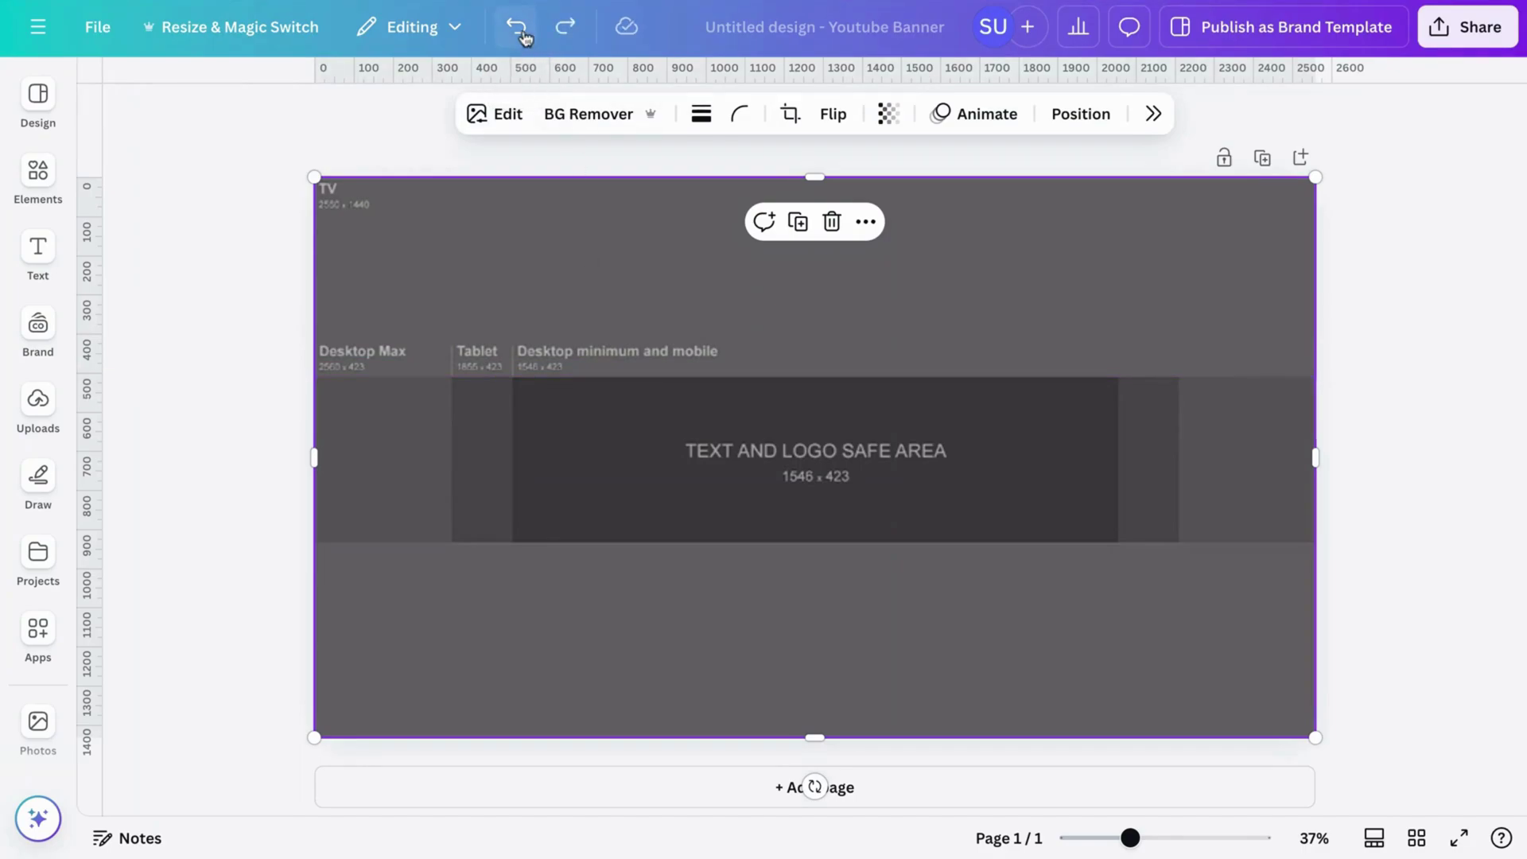
left_click(98, 27)
Hide the rulers and crop the template image down to the dark middle band.
mouse_move(287, 307)
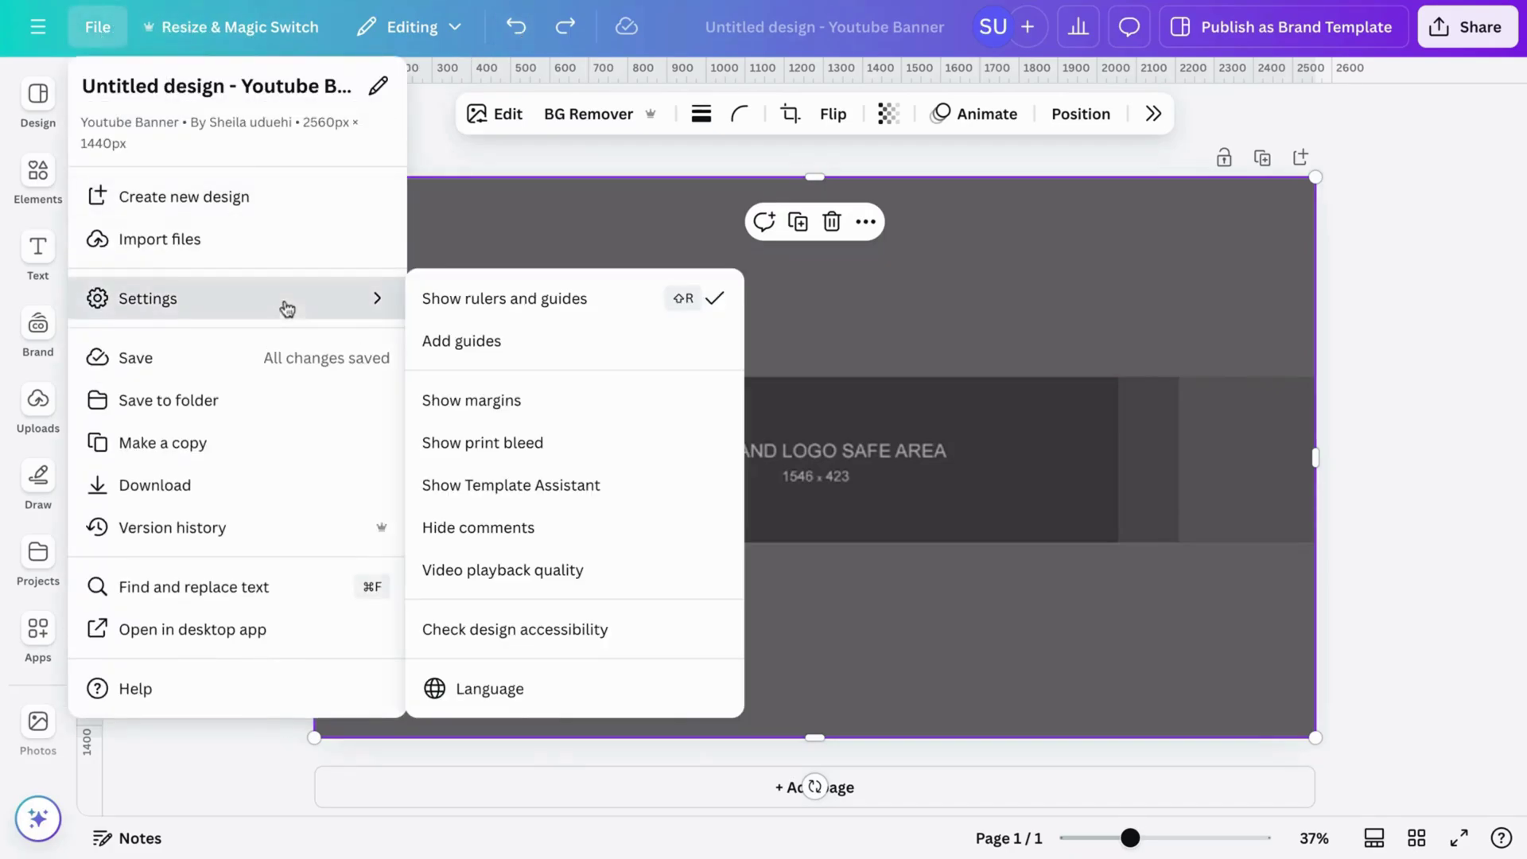
left_click(515, 301)
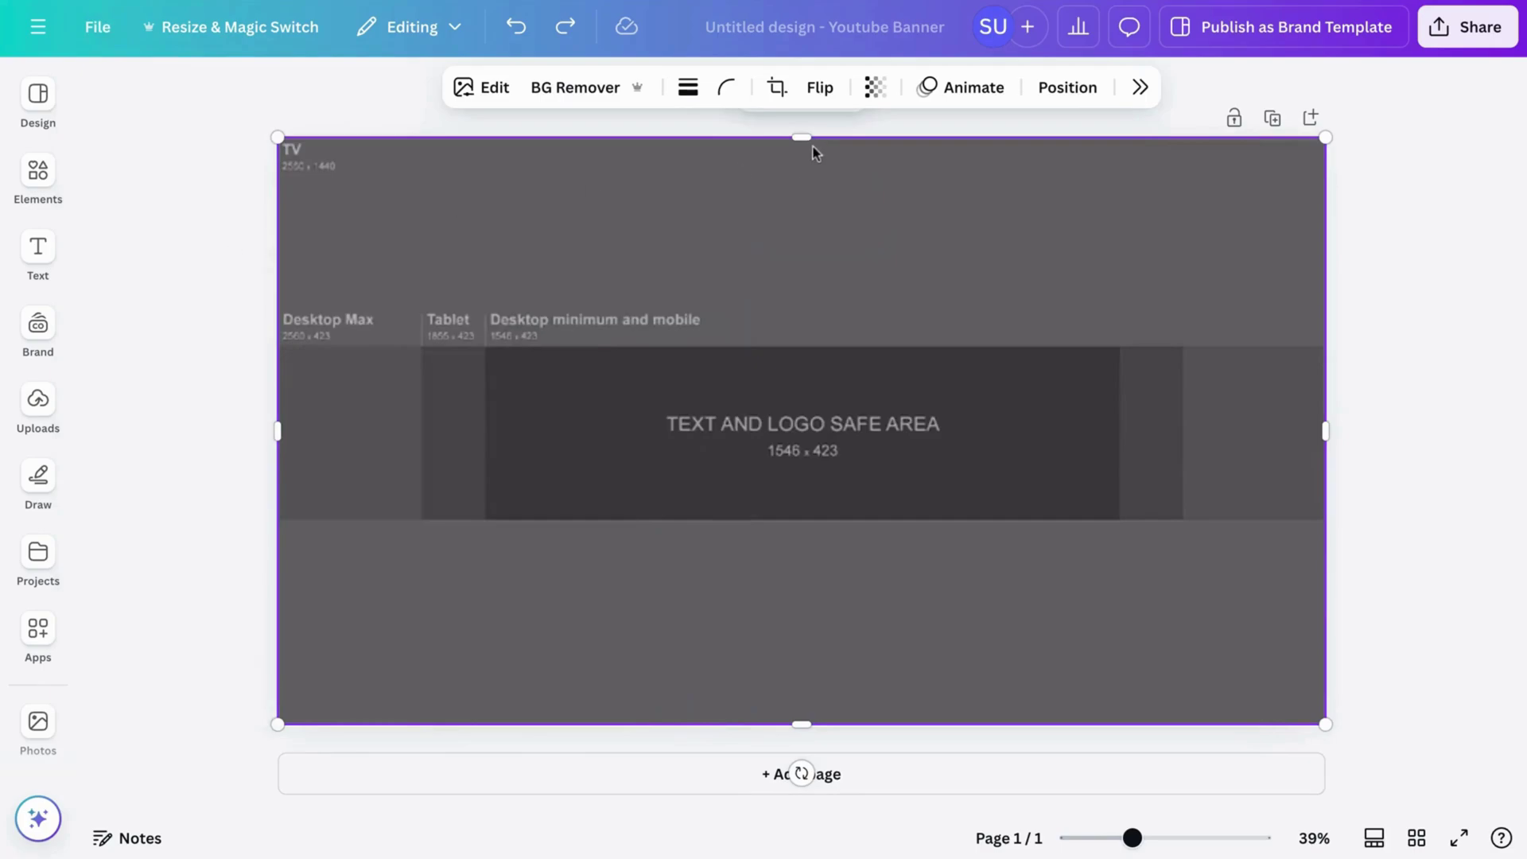
left_click_drag(809, 143, 810, 350)
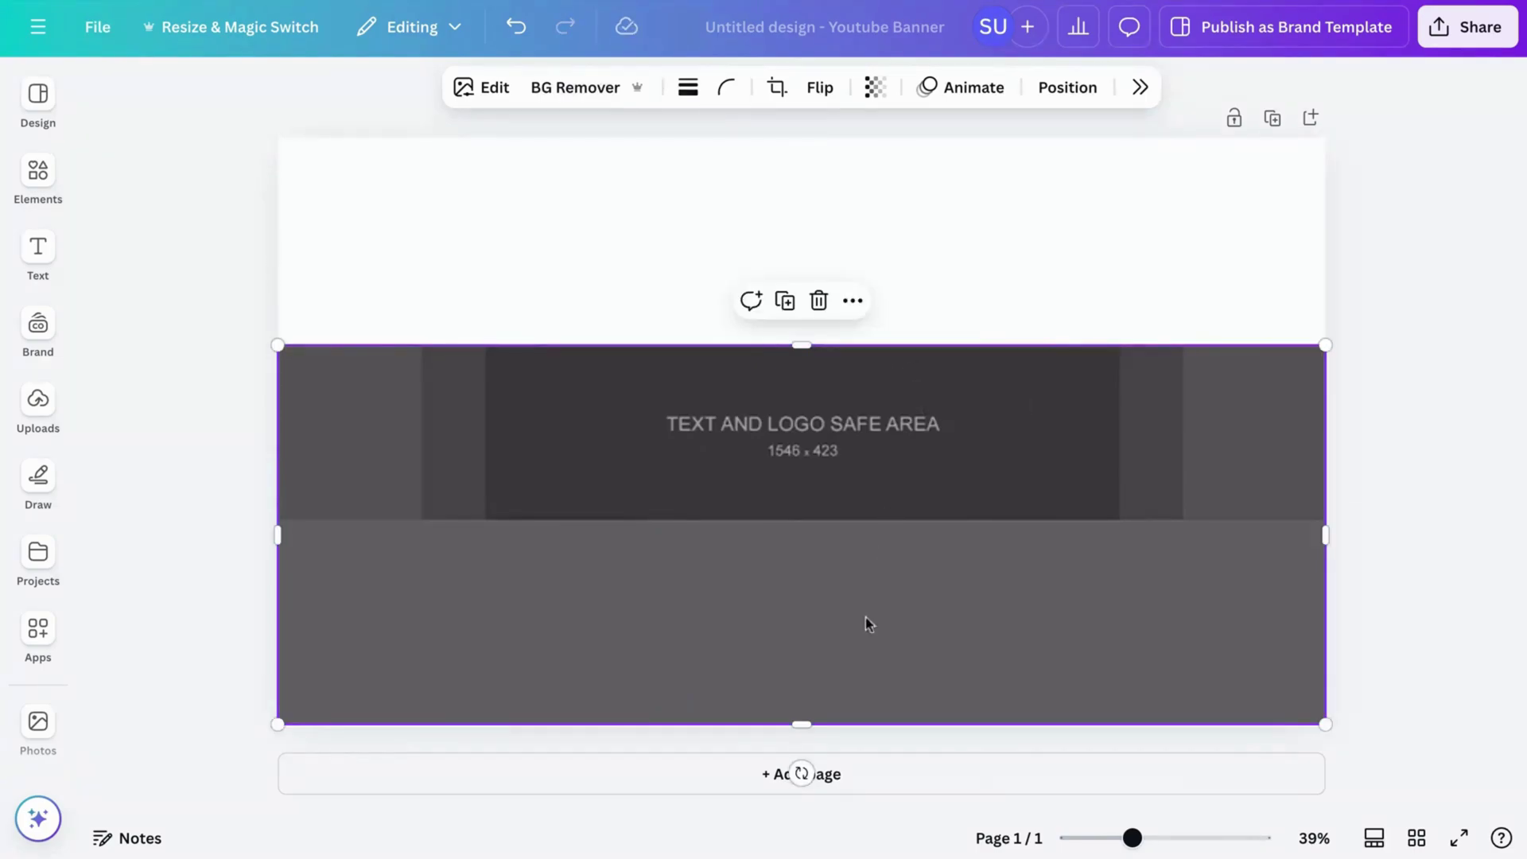
left_click_drag(822, 723, 824, 537)
left_click(968, 323)
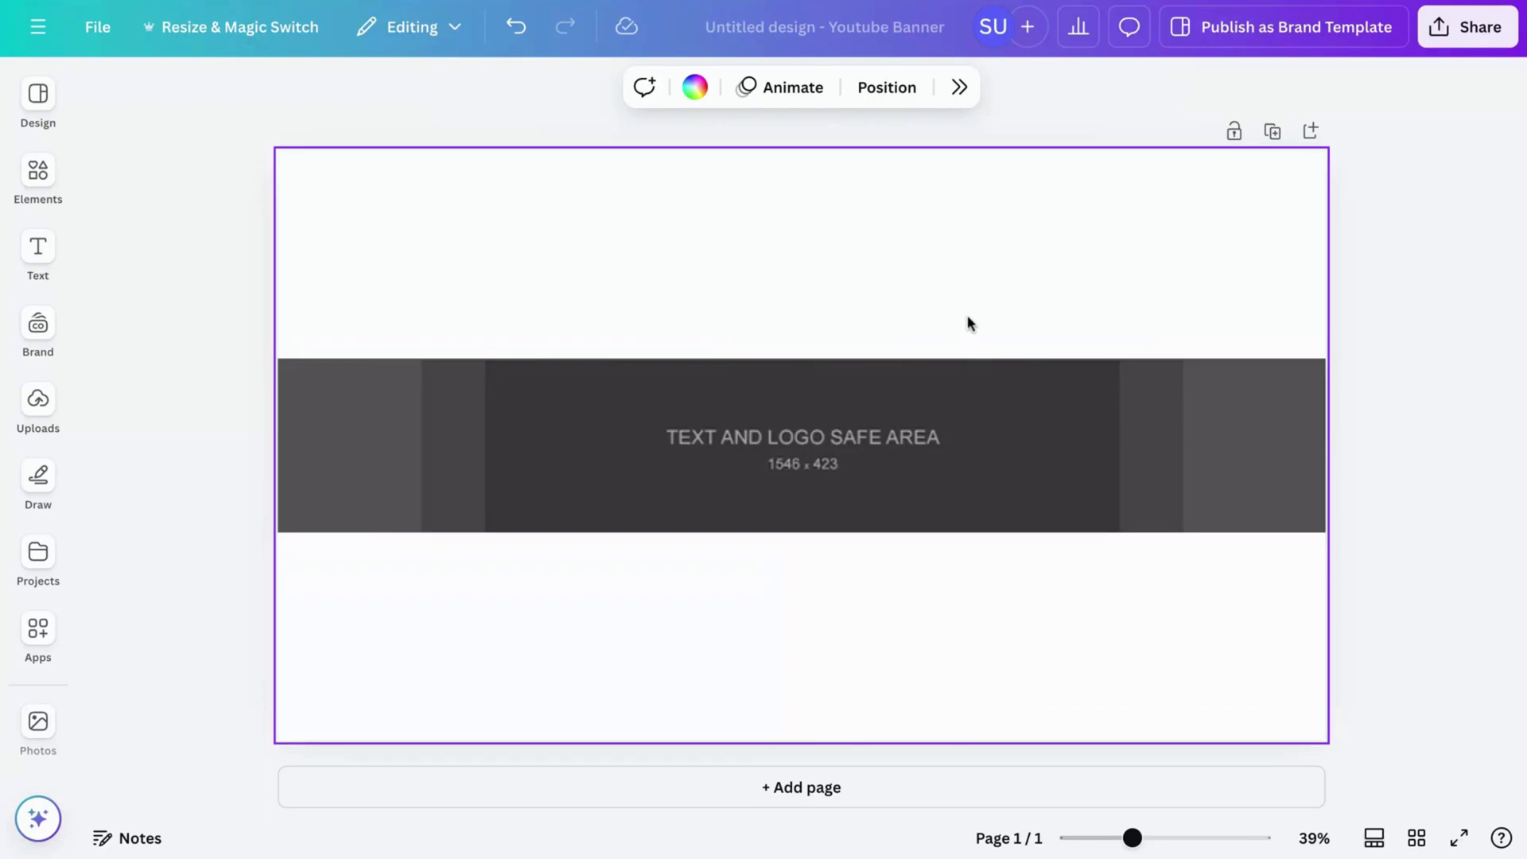
Add a black line at the band's top edge, stretched across the full banner width.
key("l")
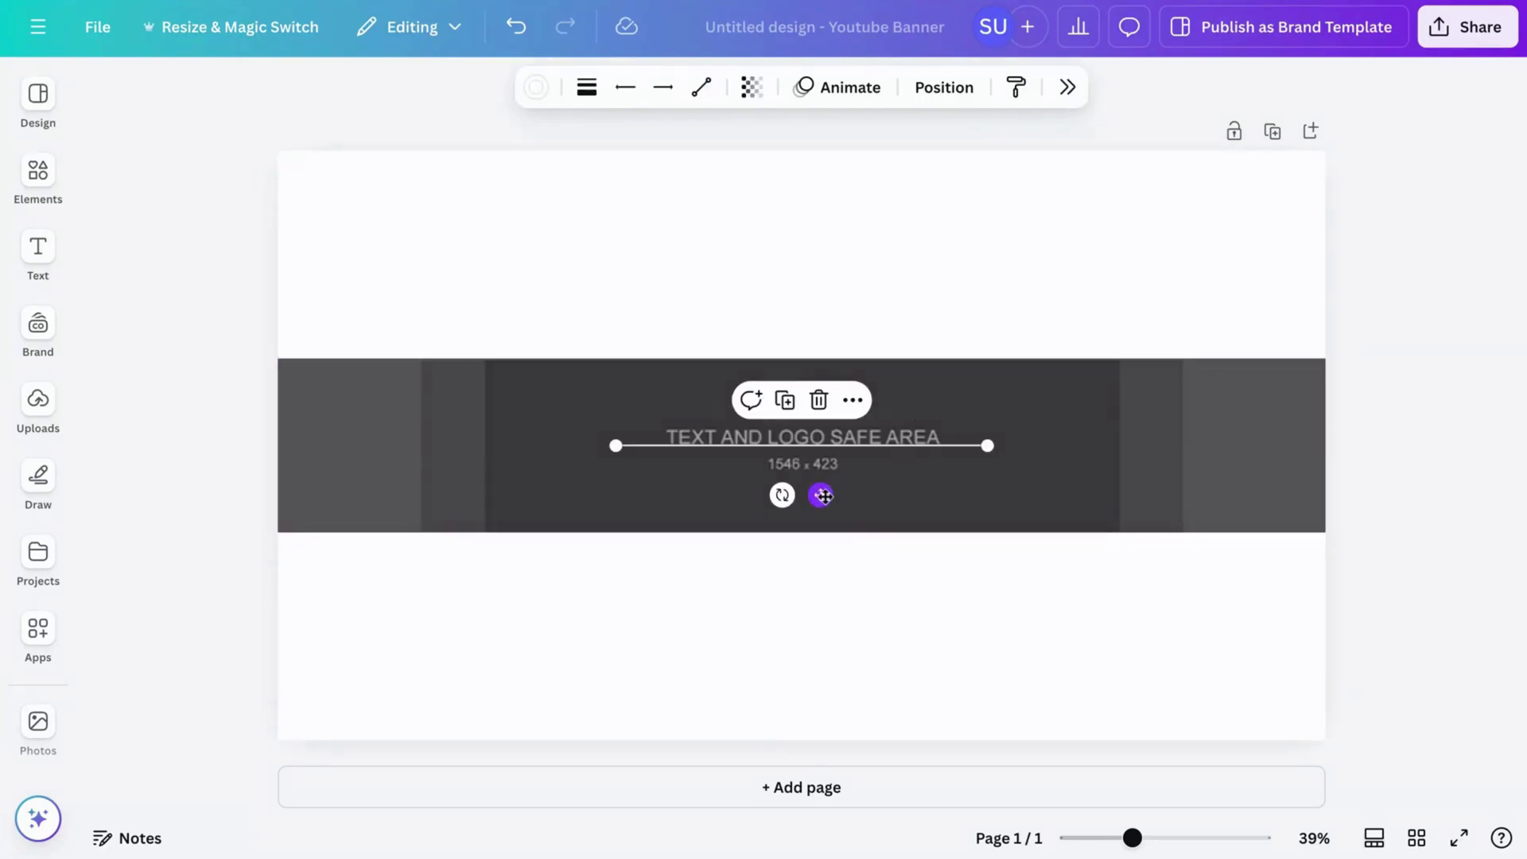
left_click_drag(818, 494, 615, 453)
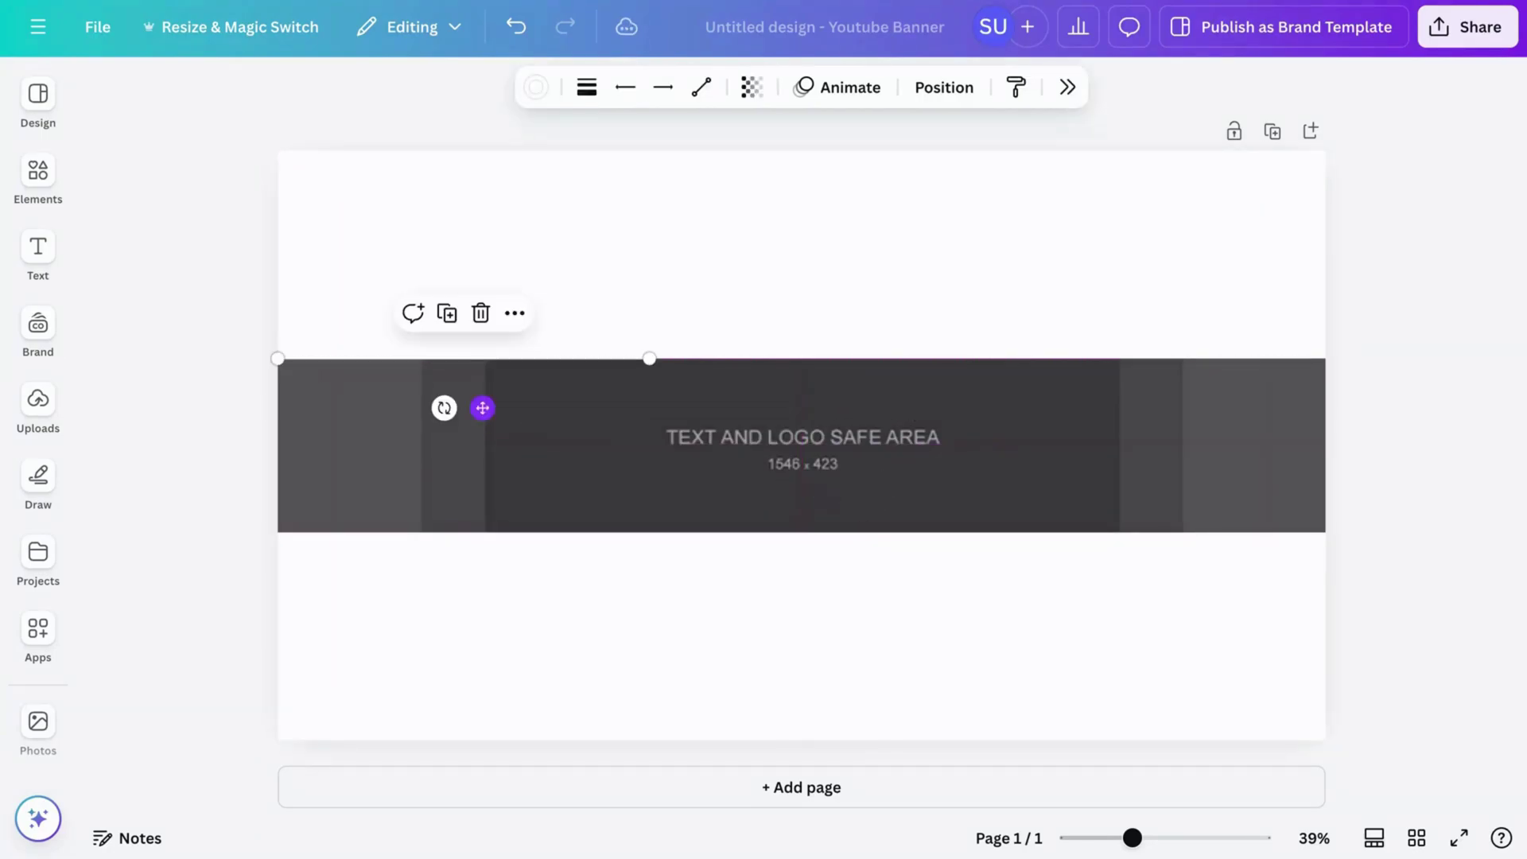
left_click(535, 87)
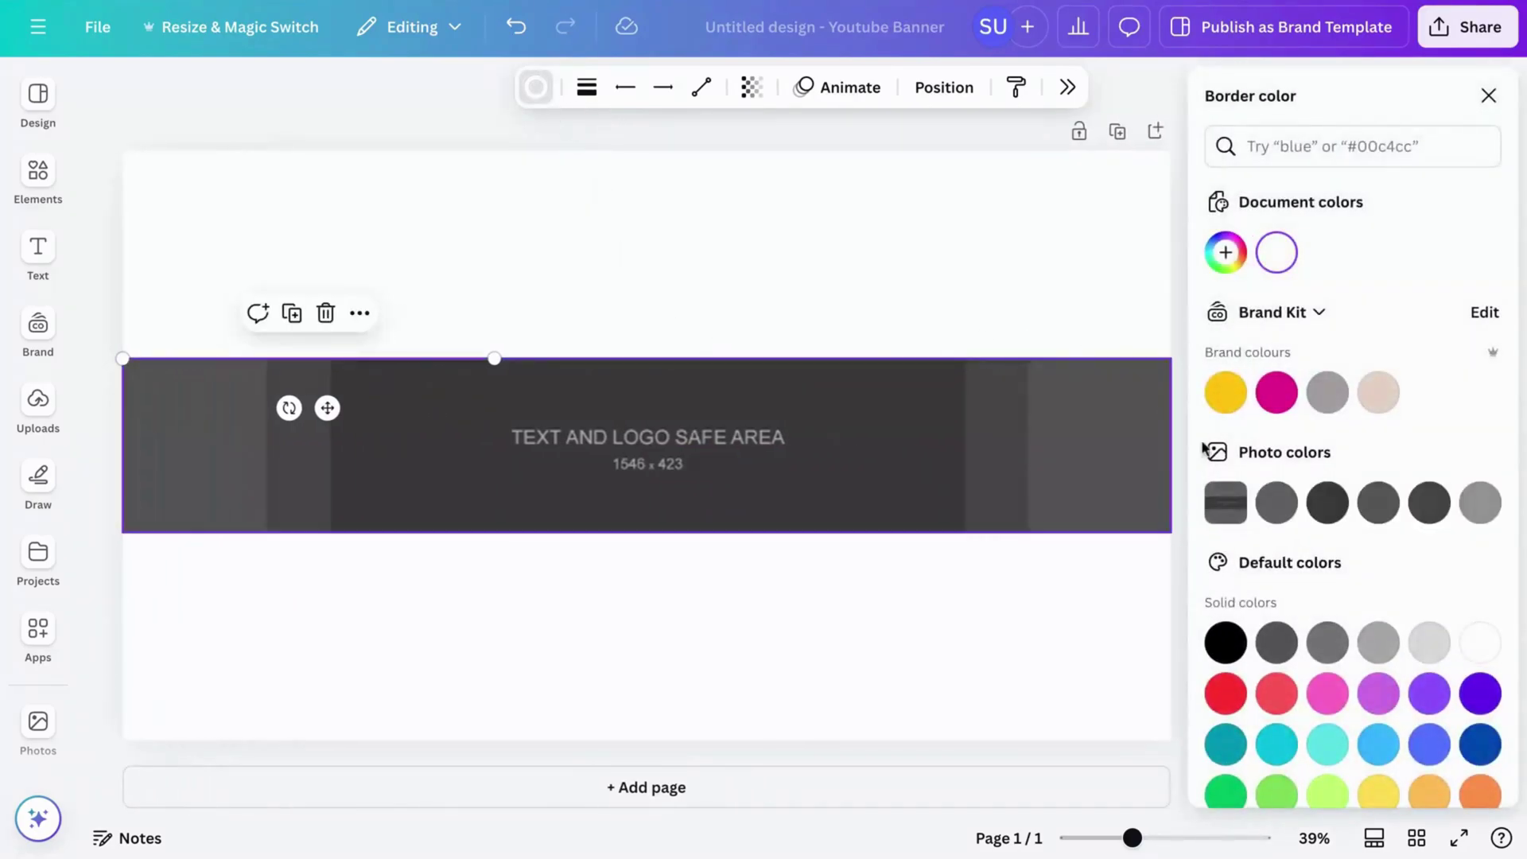
left_click(1226, 641)
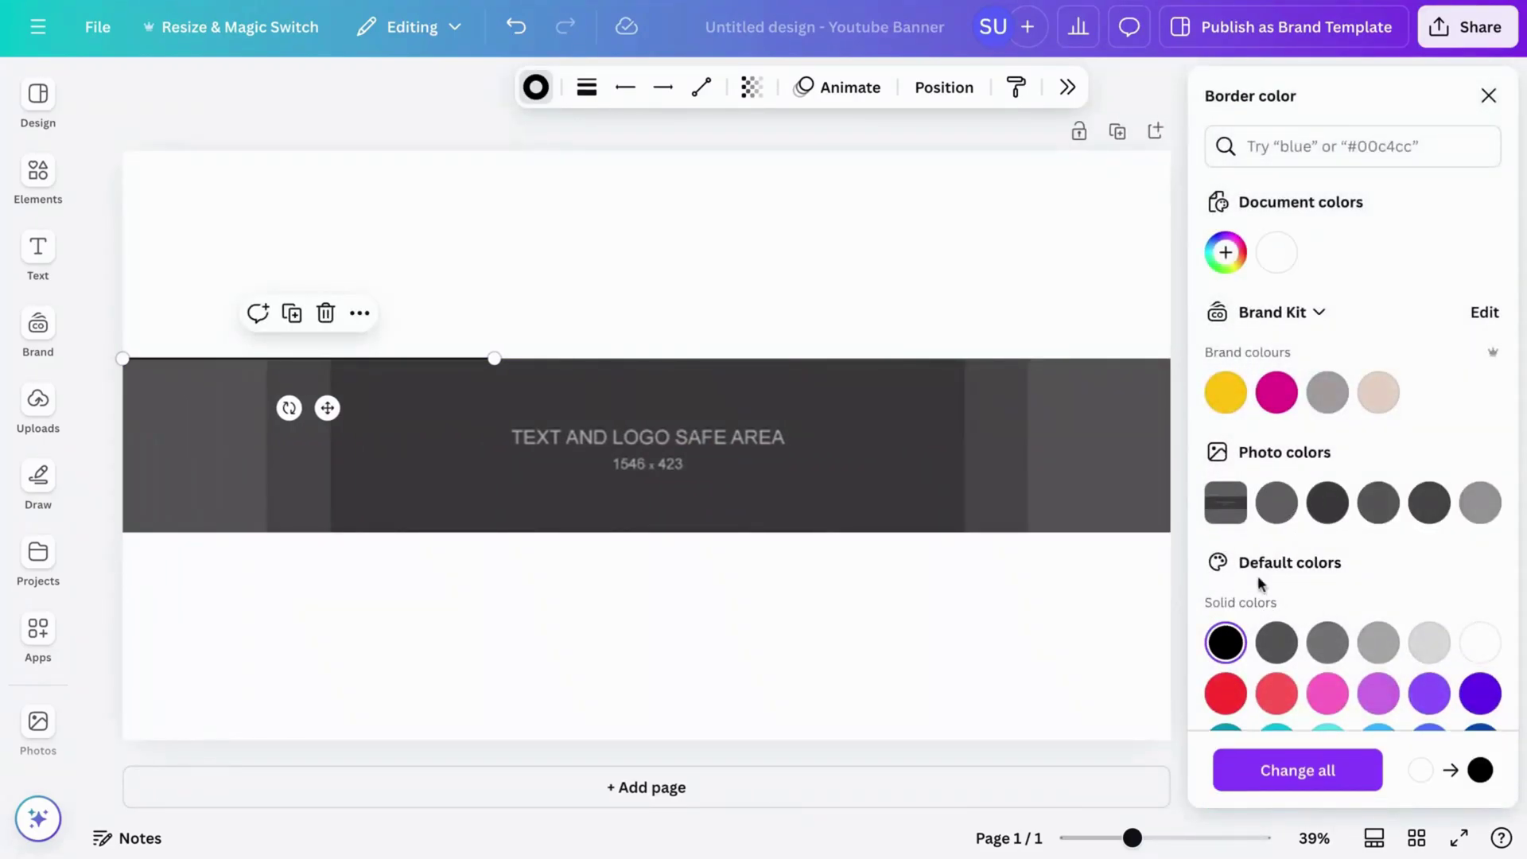
left_click(1484, 111)
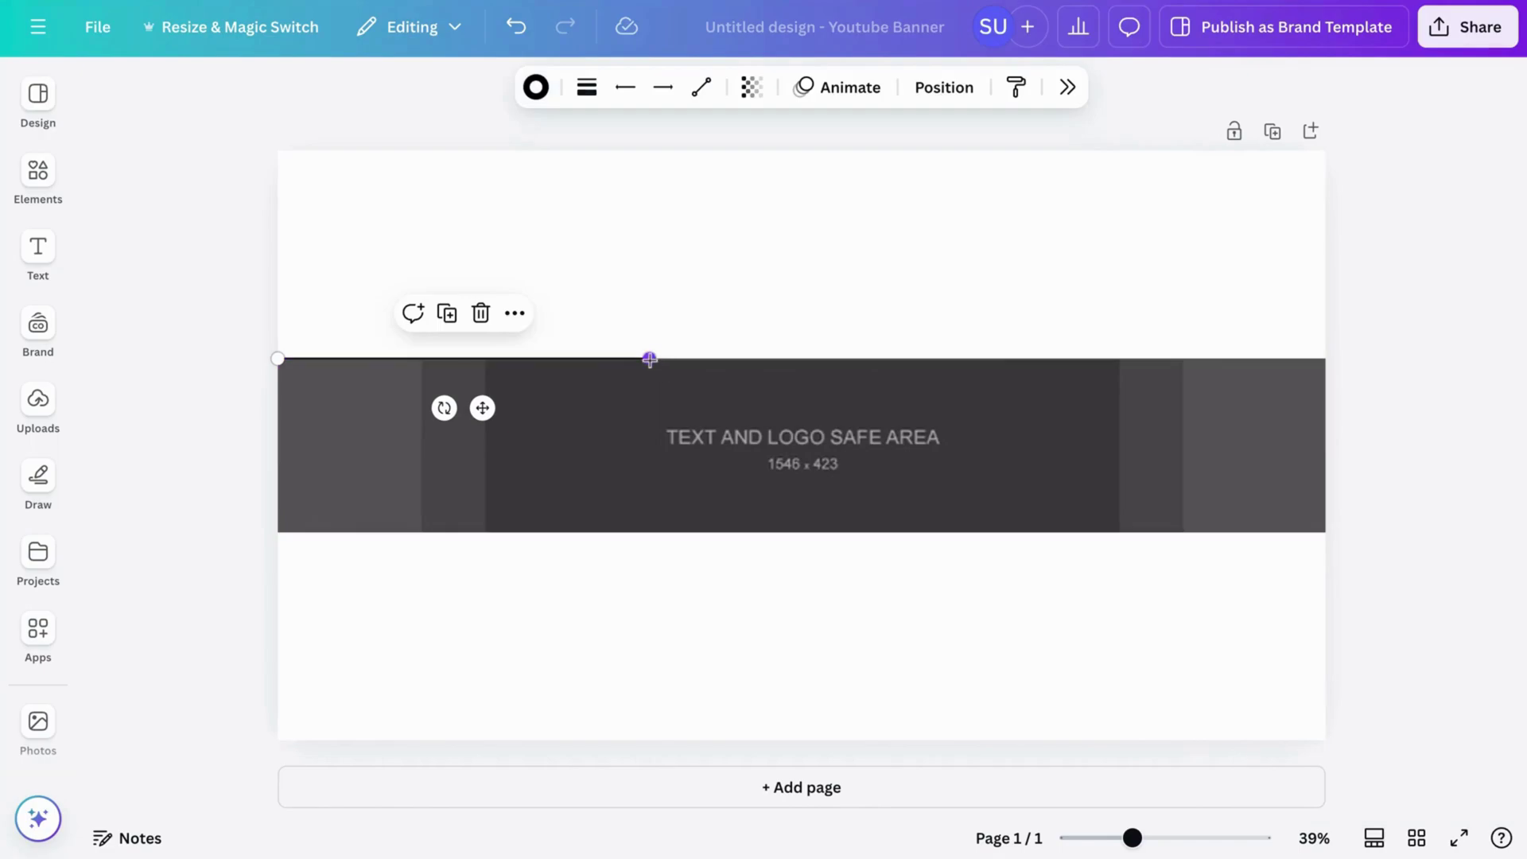
left_click_drag(649, 359, 1342, 359)
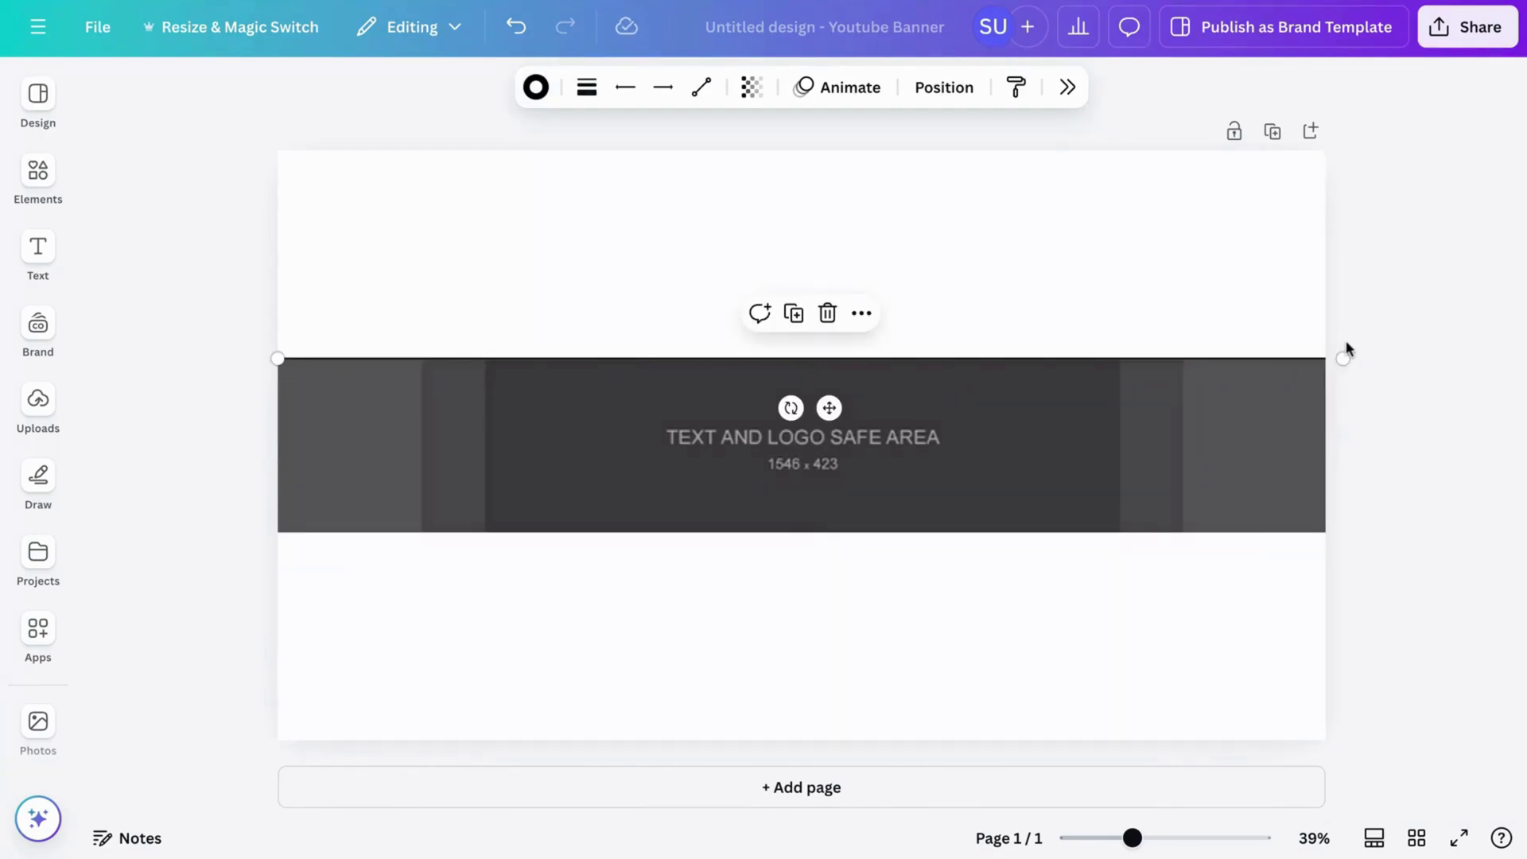
Duplicate the black line and move the copy to the band's bottom edge.
left_click(793, 313)
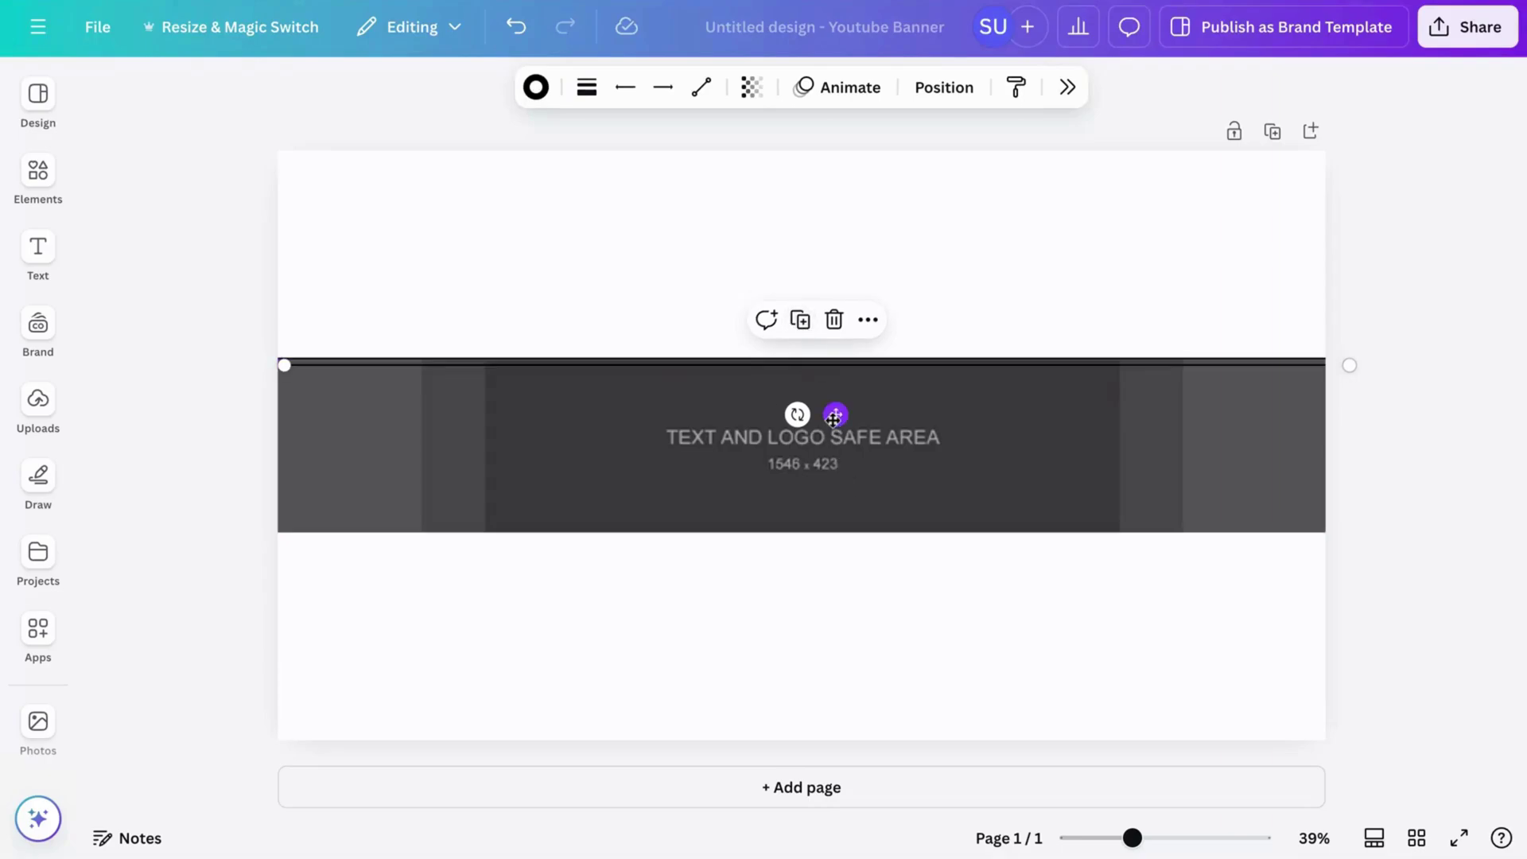
left_click_drag(833, 419, 834, 584)
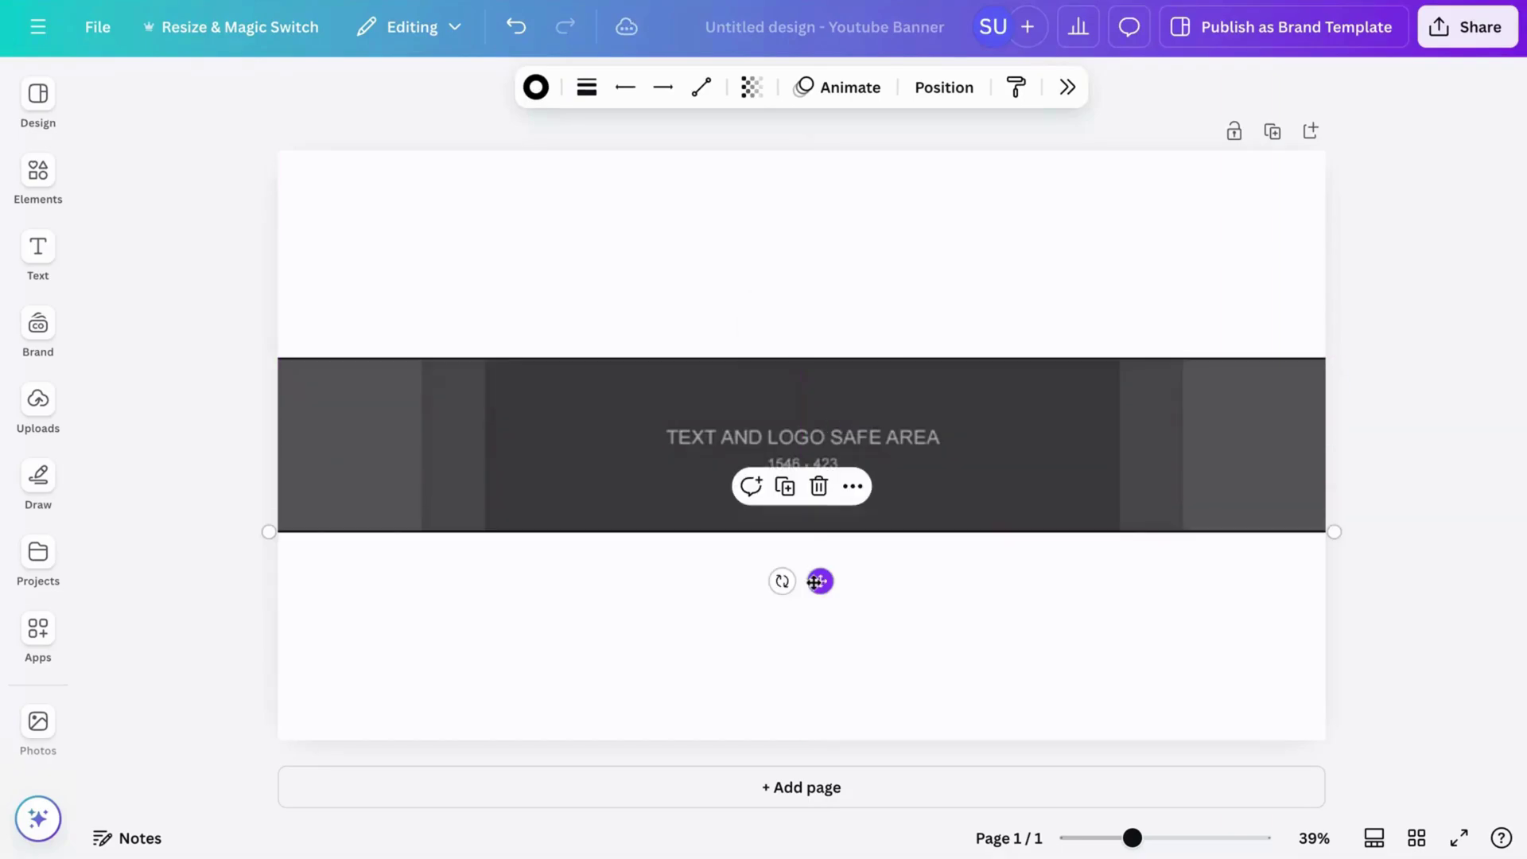
left_click(972, 251)
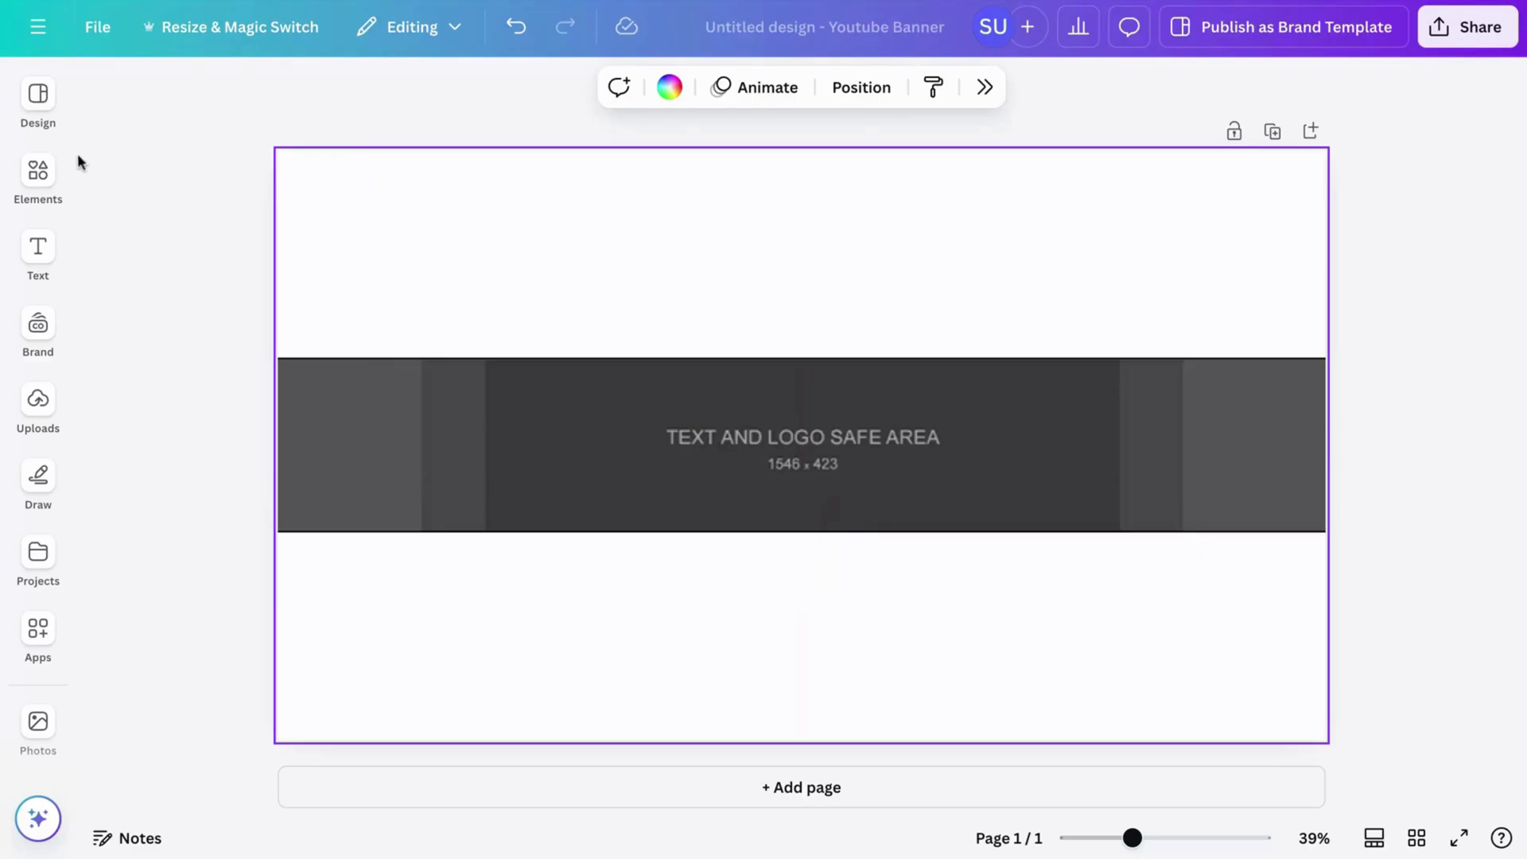
Search elements for white background photos and add the marble photo to the banner.
left_click(49, 171)
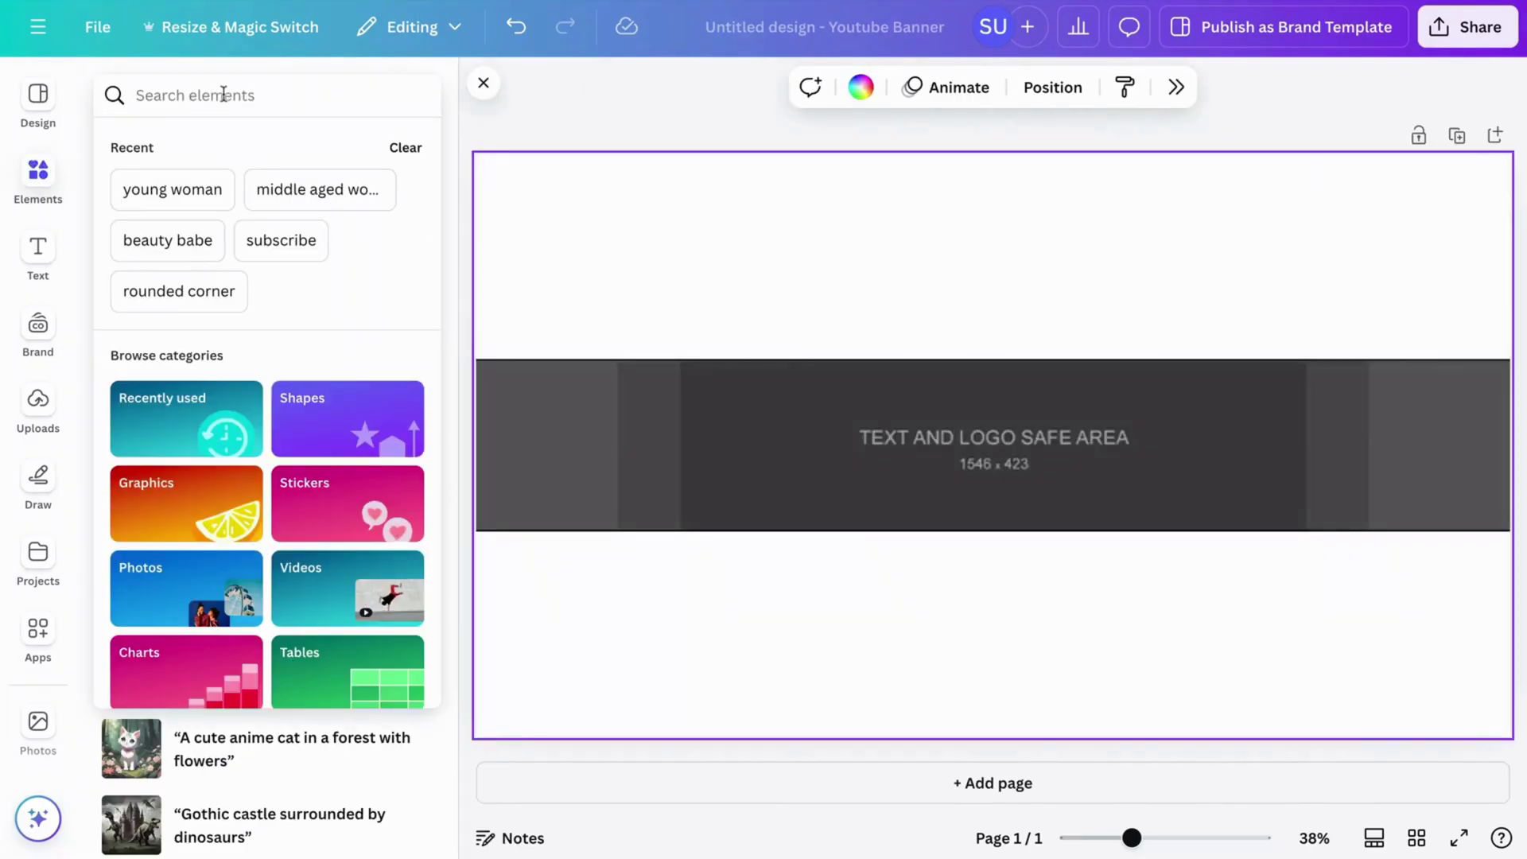
left_click(223, 95)
type("white")
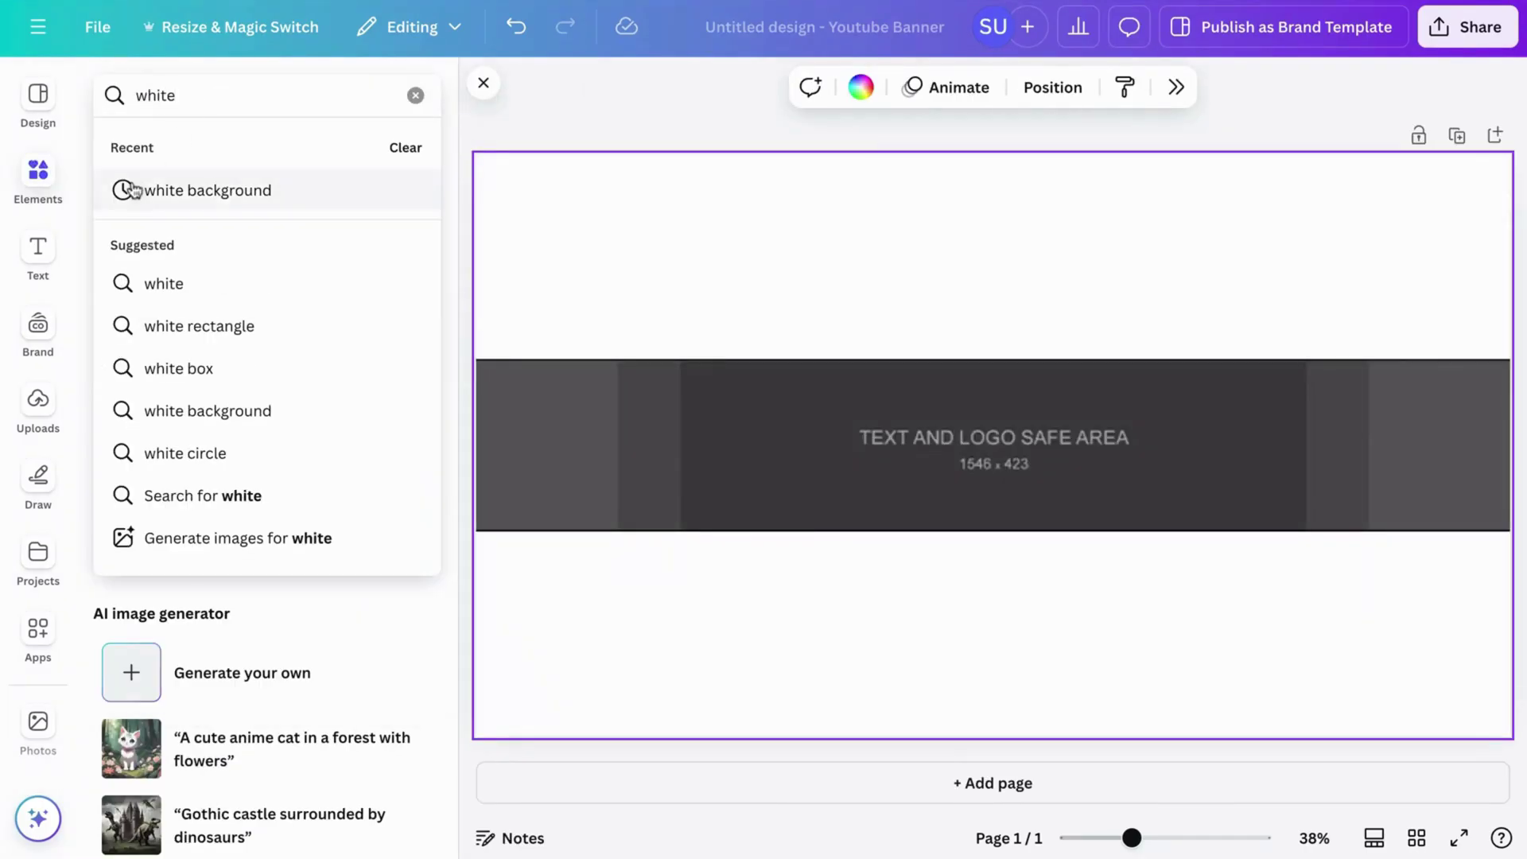
left_click(131, 190)
left_click(174, 159)
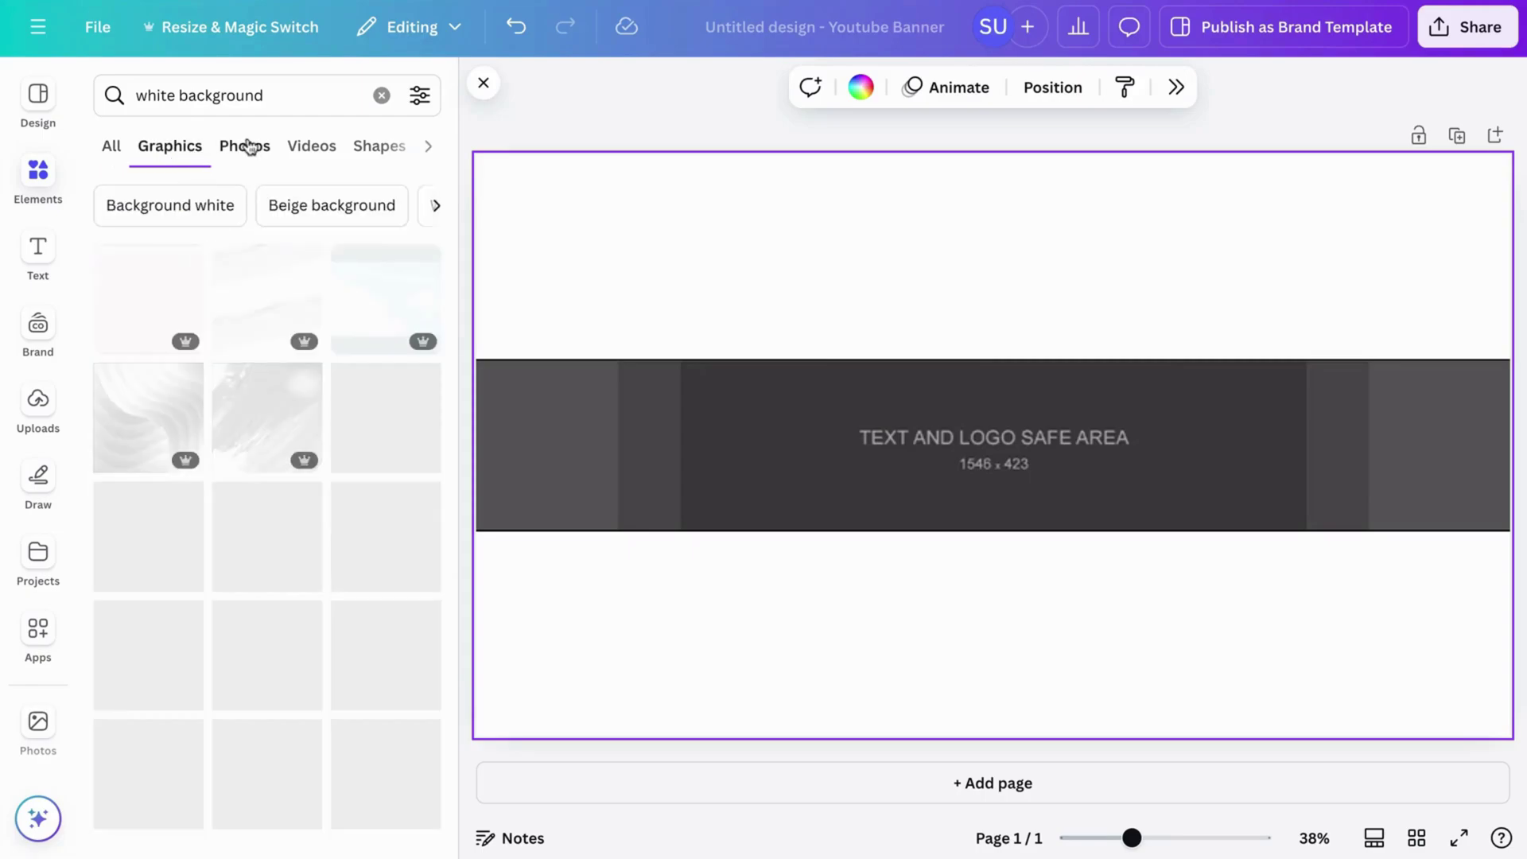
left_click(246, 146)
scroll(347, 321, "down", 1)
scroll(348, 320, "down", 6)
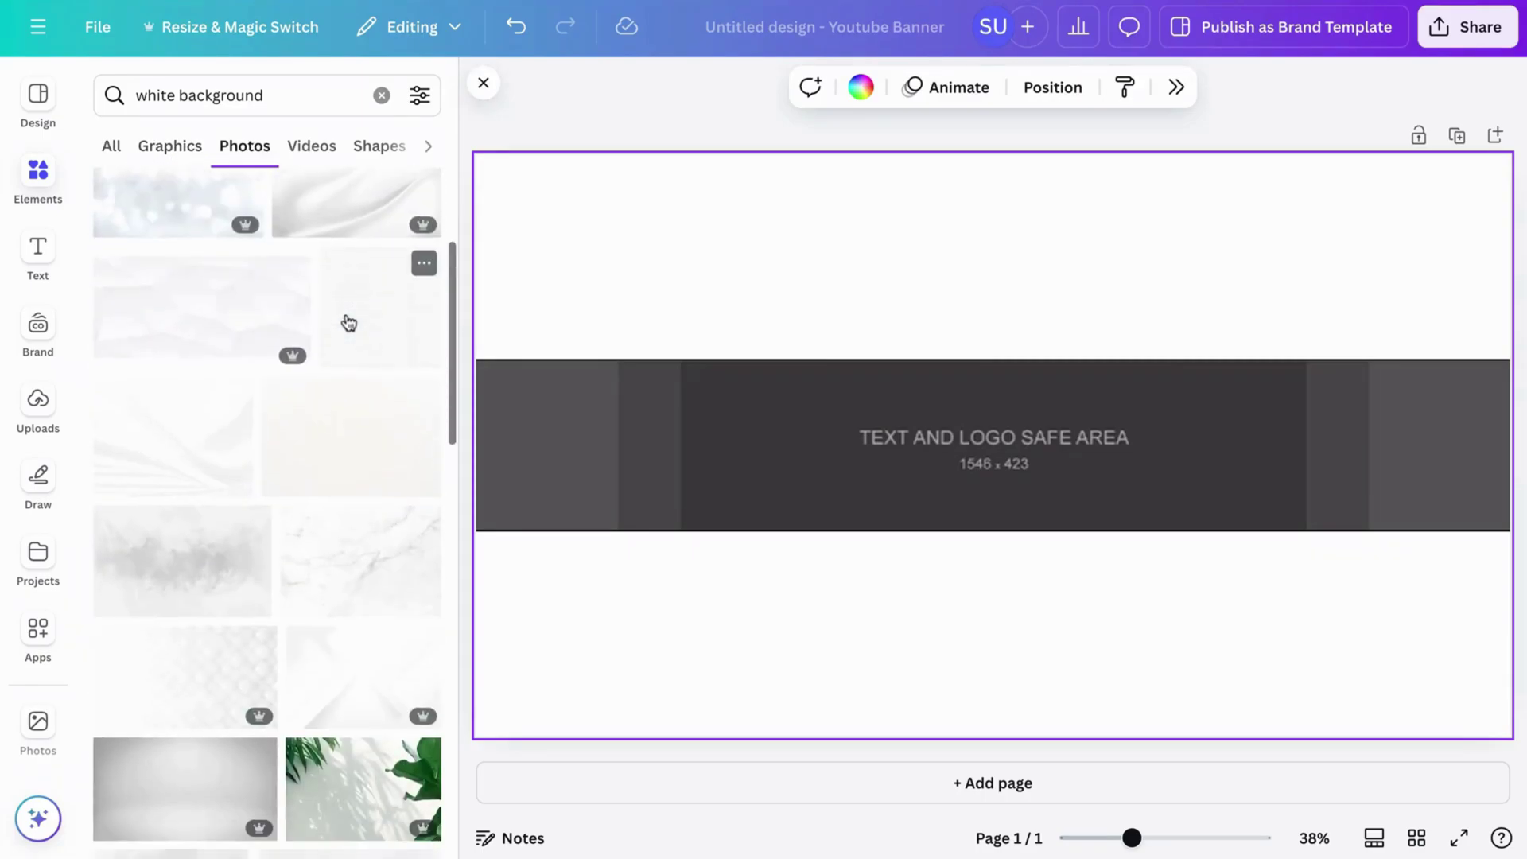
scroll(267, 513, "down", 3)
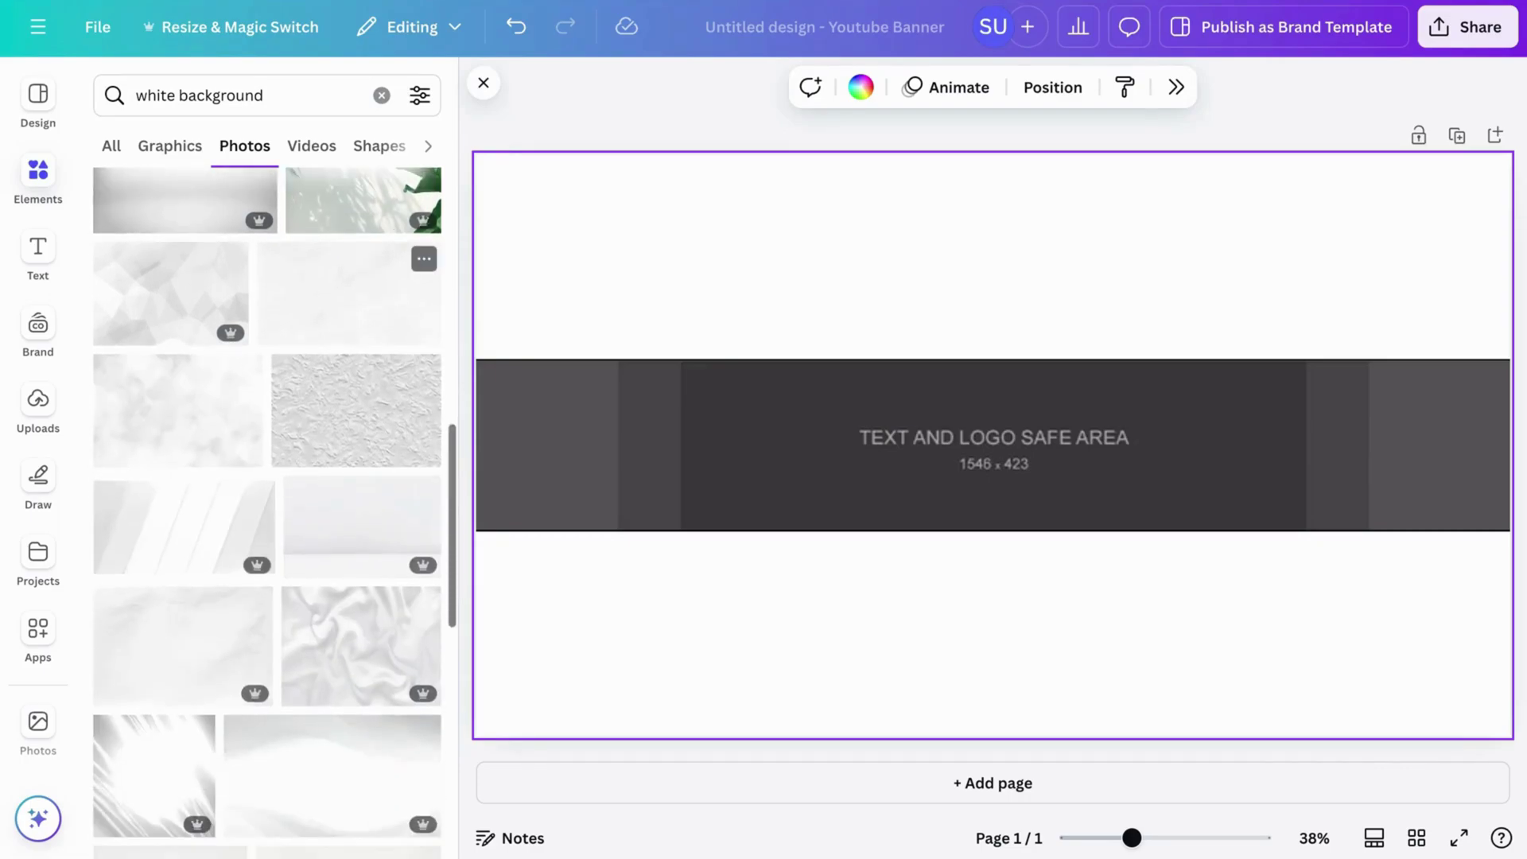
scroll(350, 318, "down", 1)
left_click(198, 302)
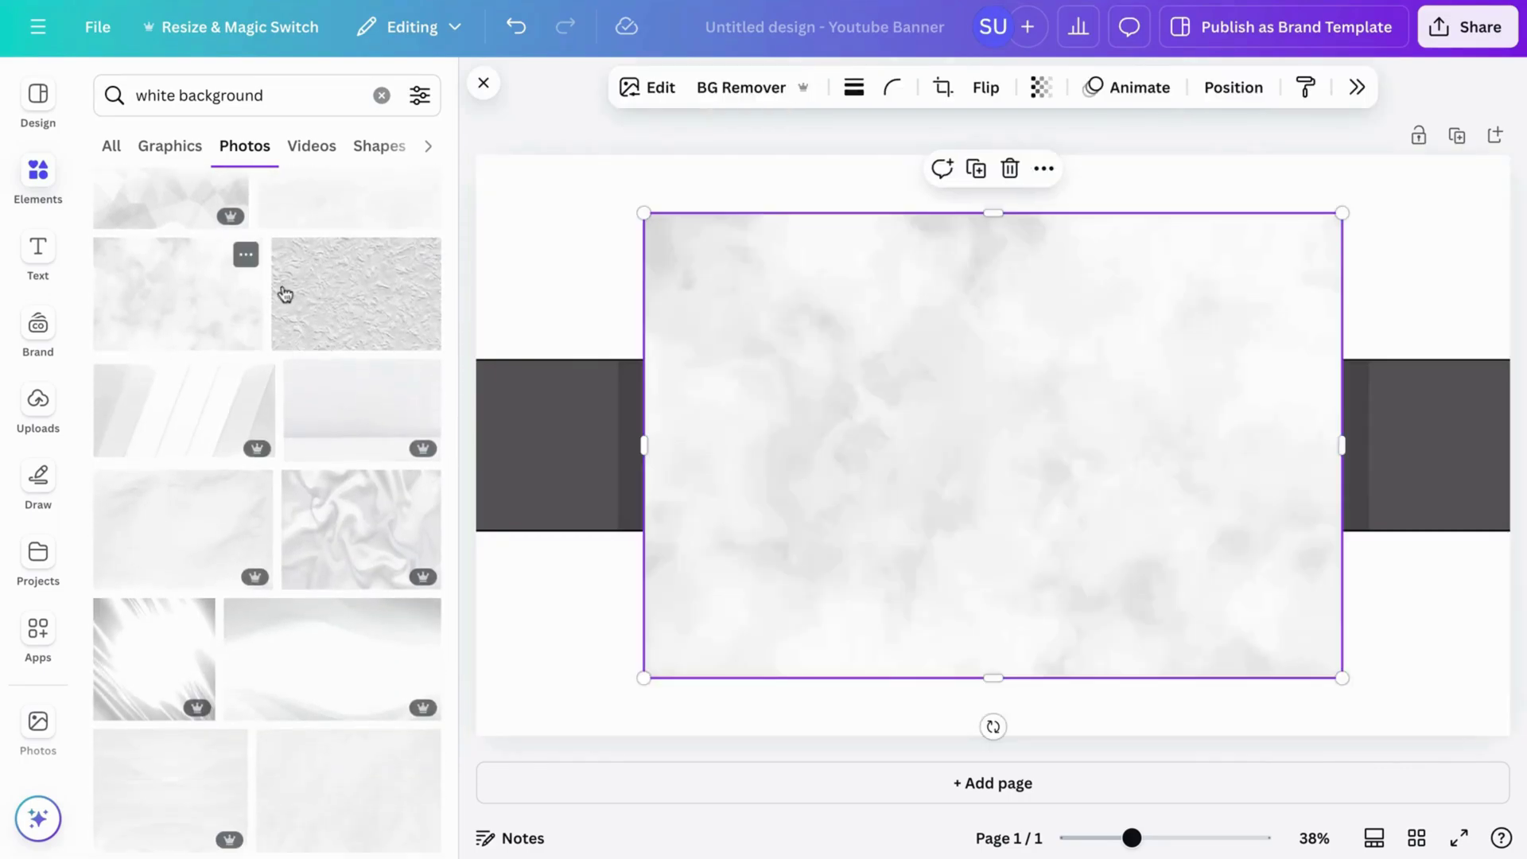
Refine the photo search to 'white cloudy background' and browse the results.
scroll(263, 538, "up", 3)
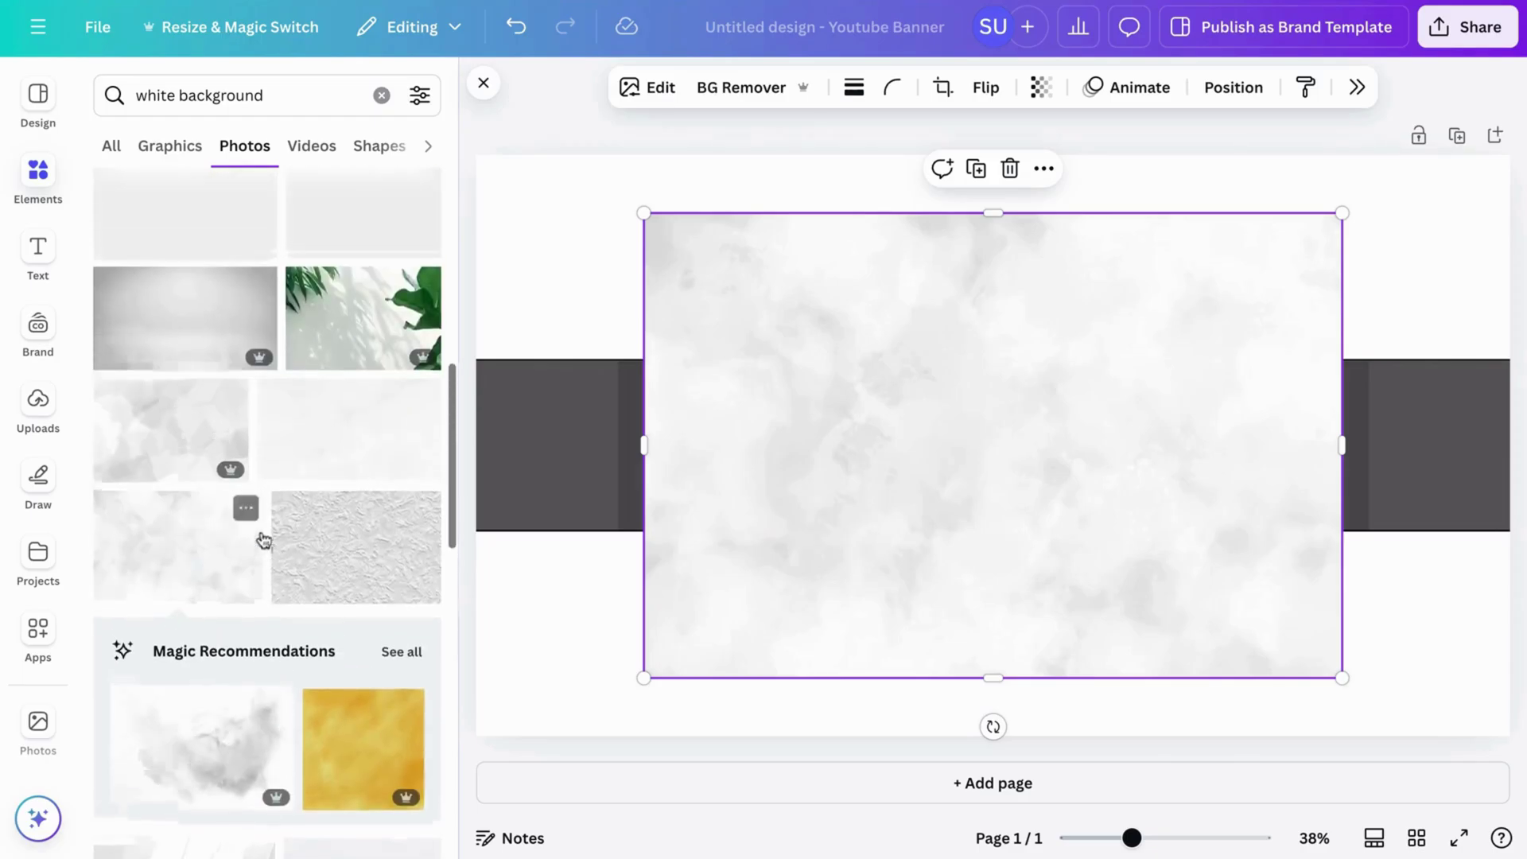
scroll(264, 534, "down", 8)
scroll(264, 531, "down", 6)
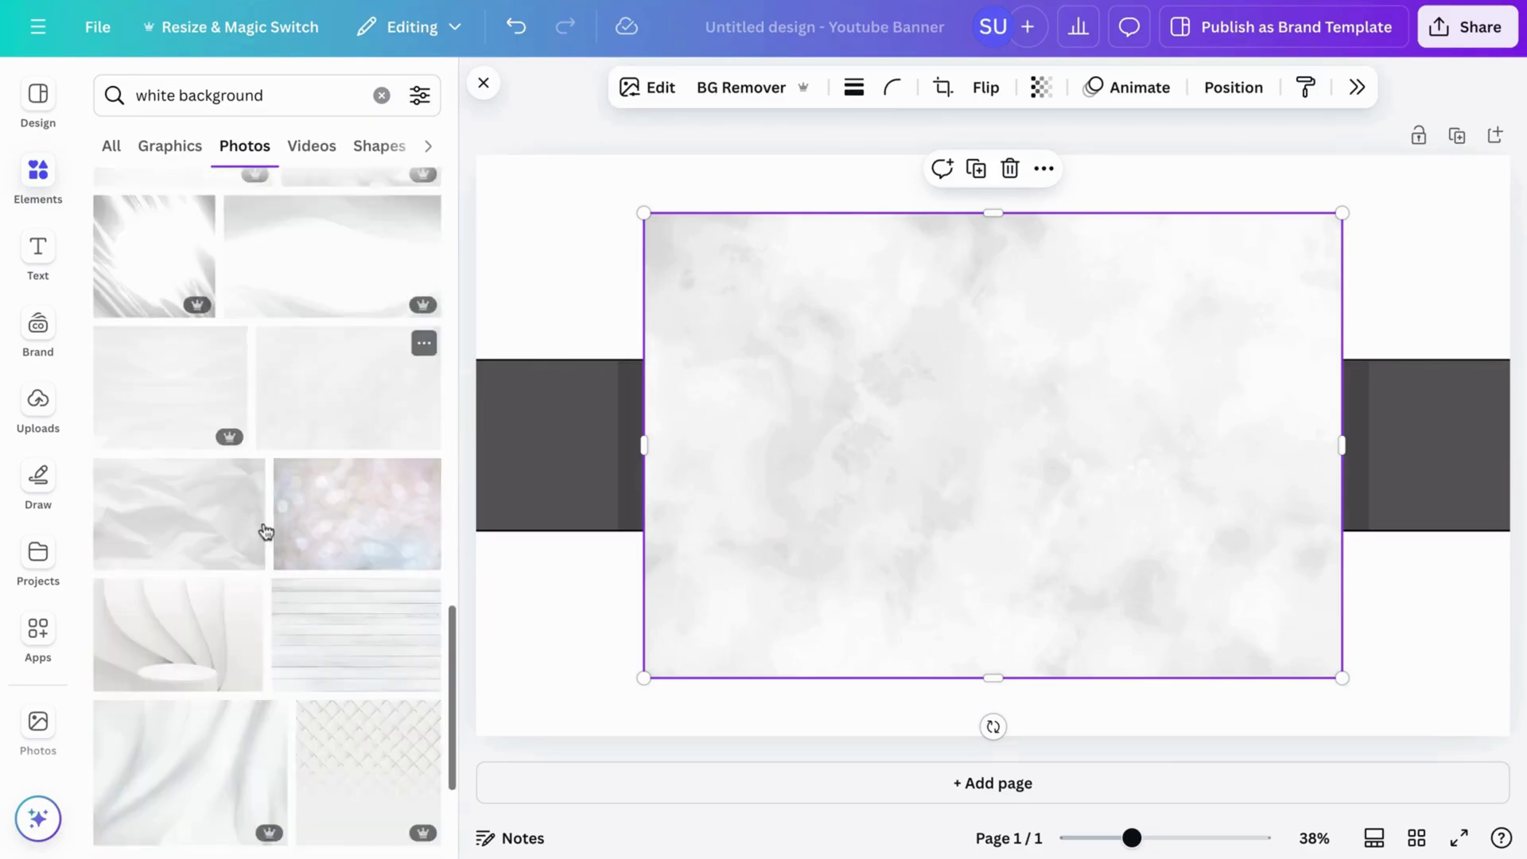
scroll(265, 529, "down", 3)
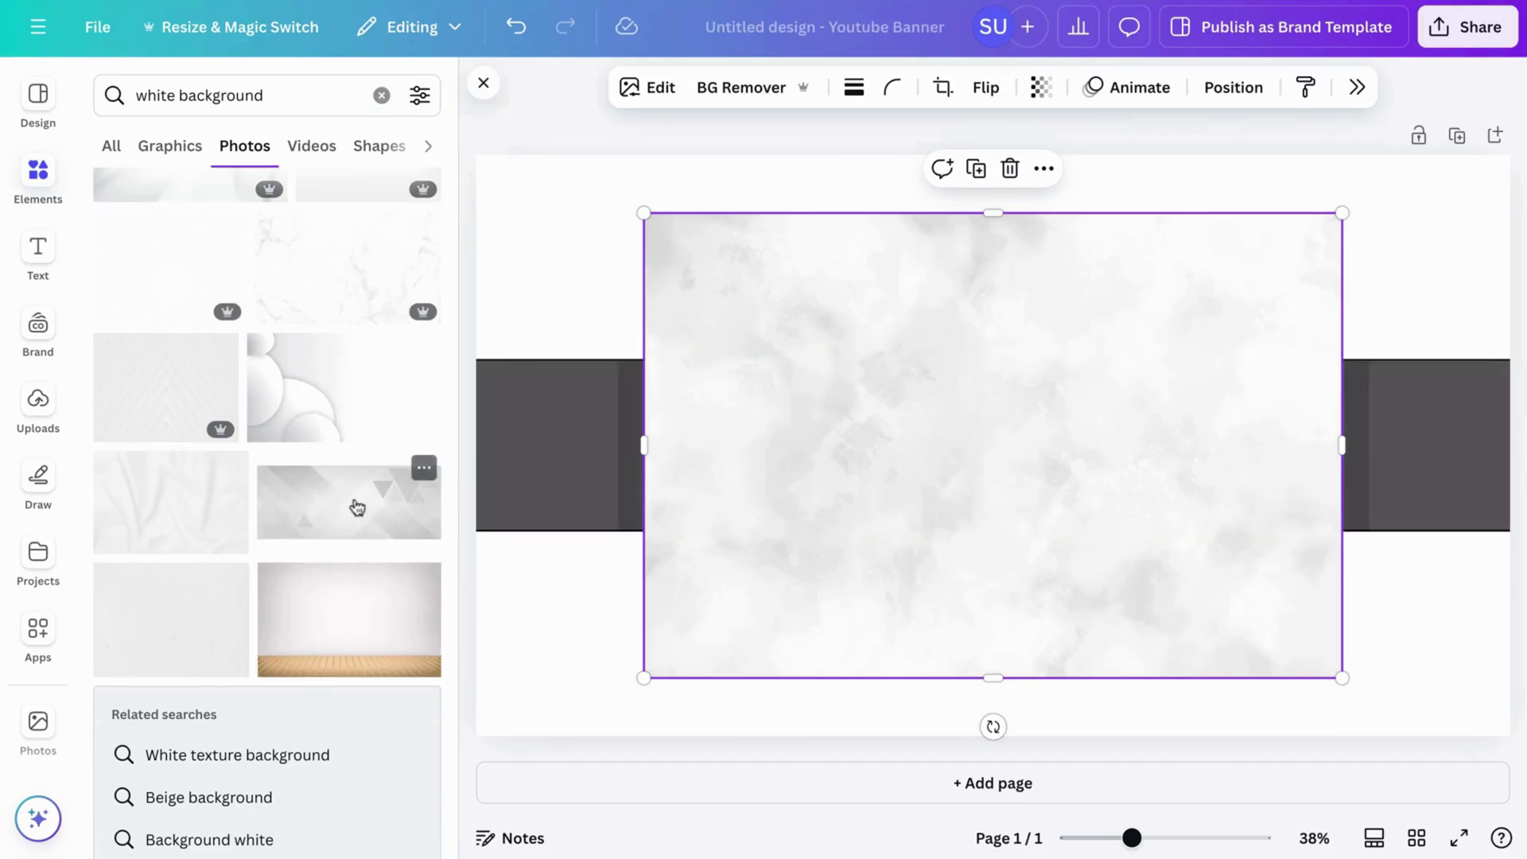
scroll(355, 493, "down", 4)
left_click(182, 97)
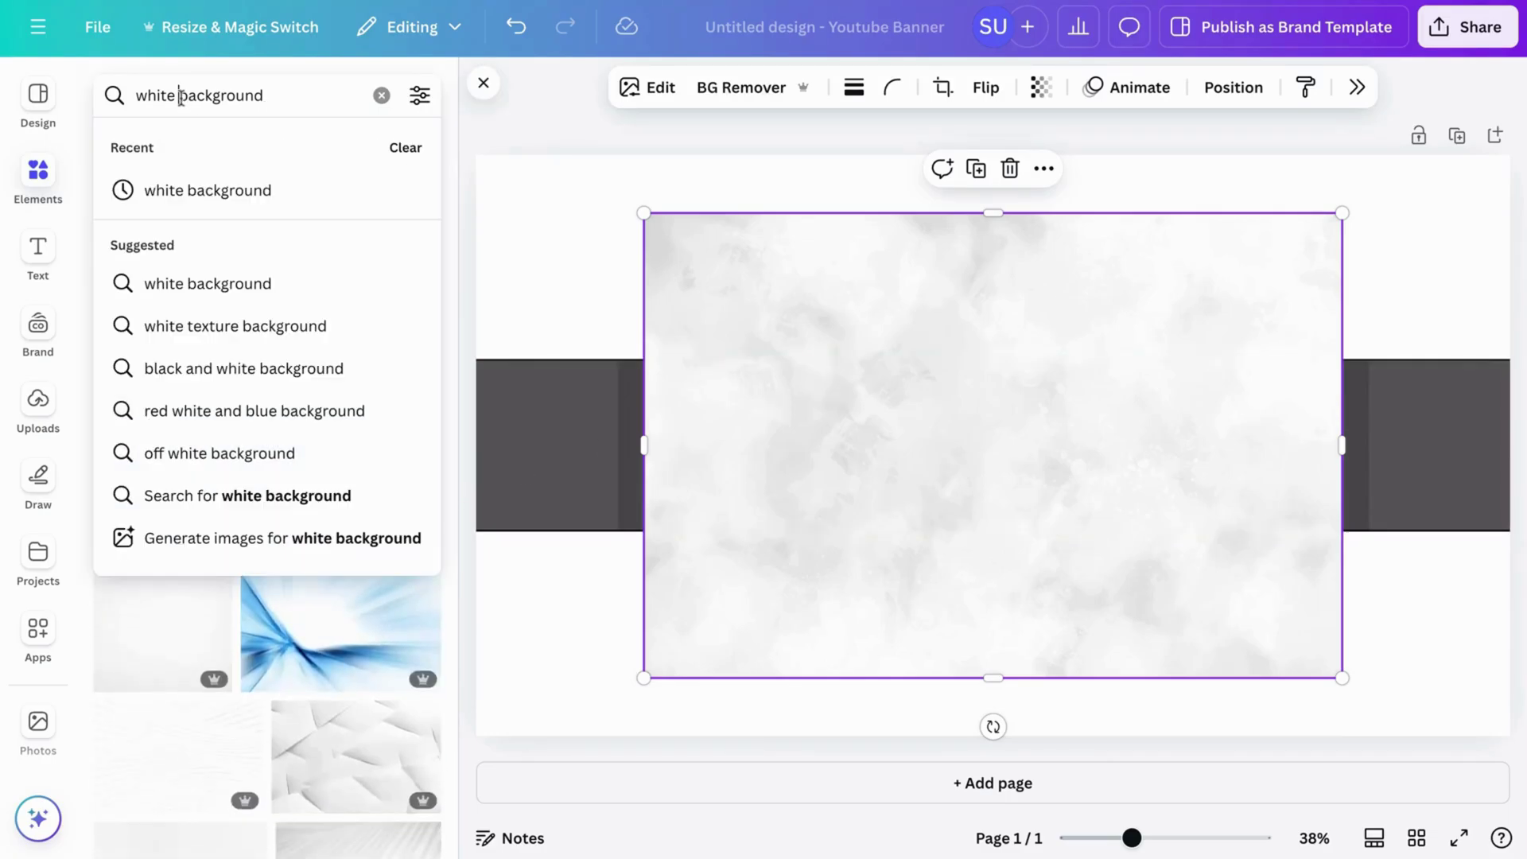
type("cloudy")
key("Return")
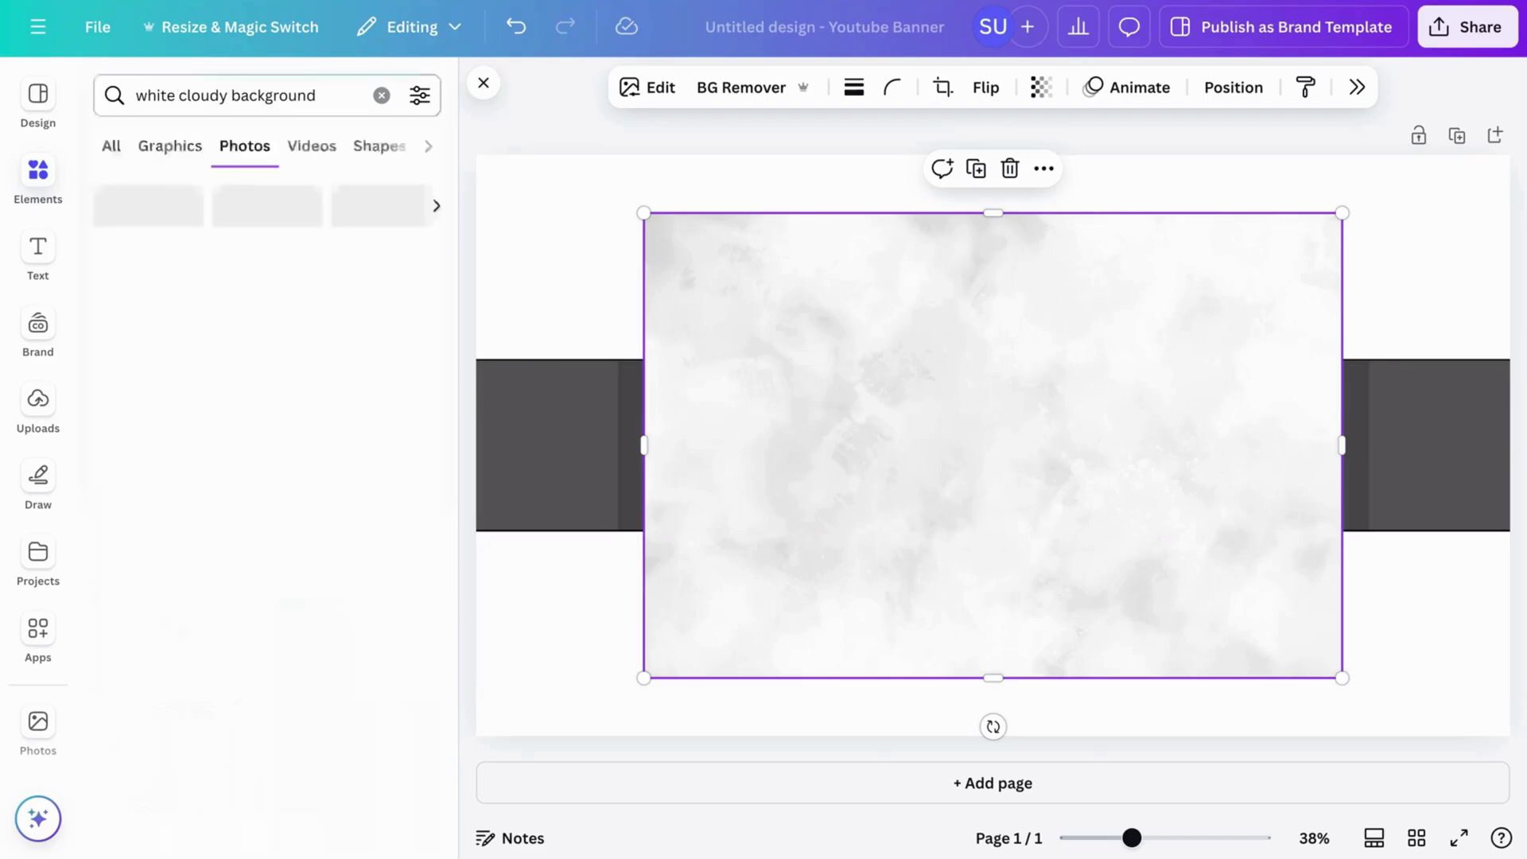
scroll(261, 314, "down", 5)
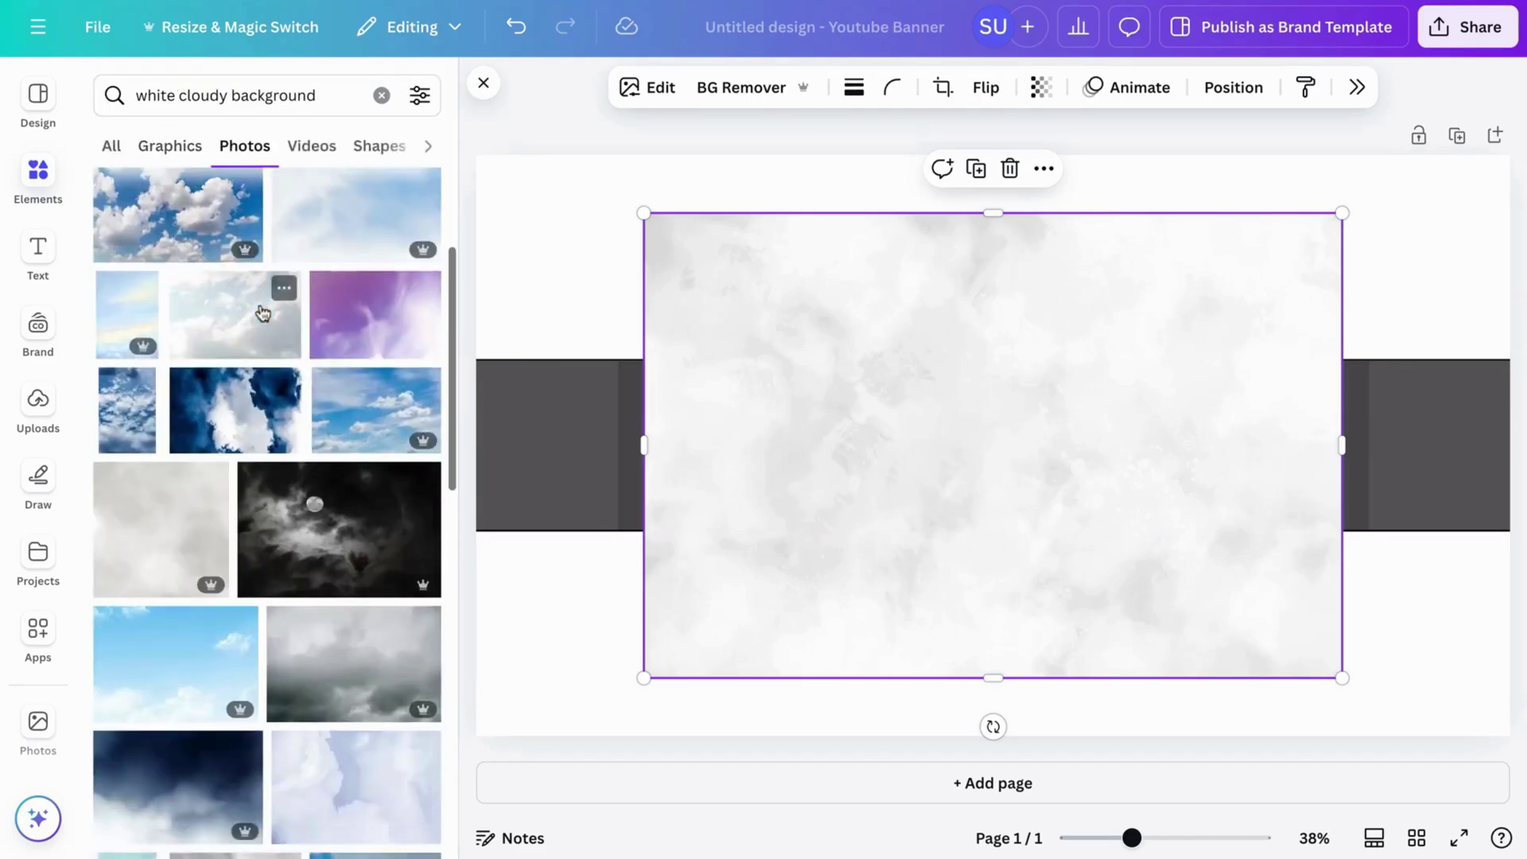
scroll(262, 313, "down", 2)
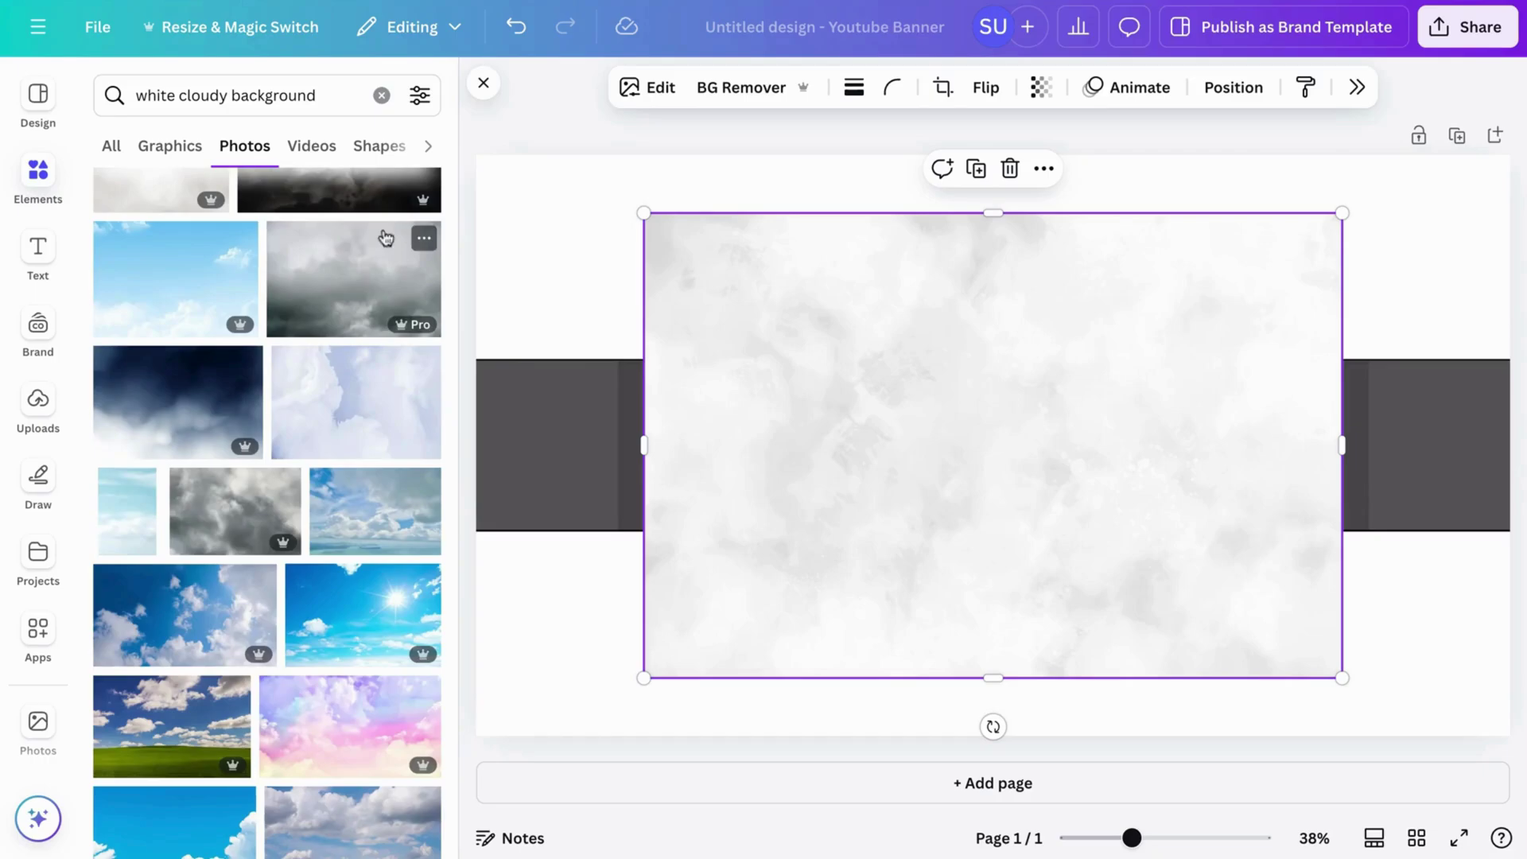
Set the marble photo as the page background.
left_click(482, 83)
right_click(680, 293)
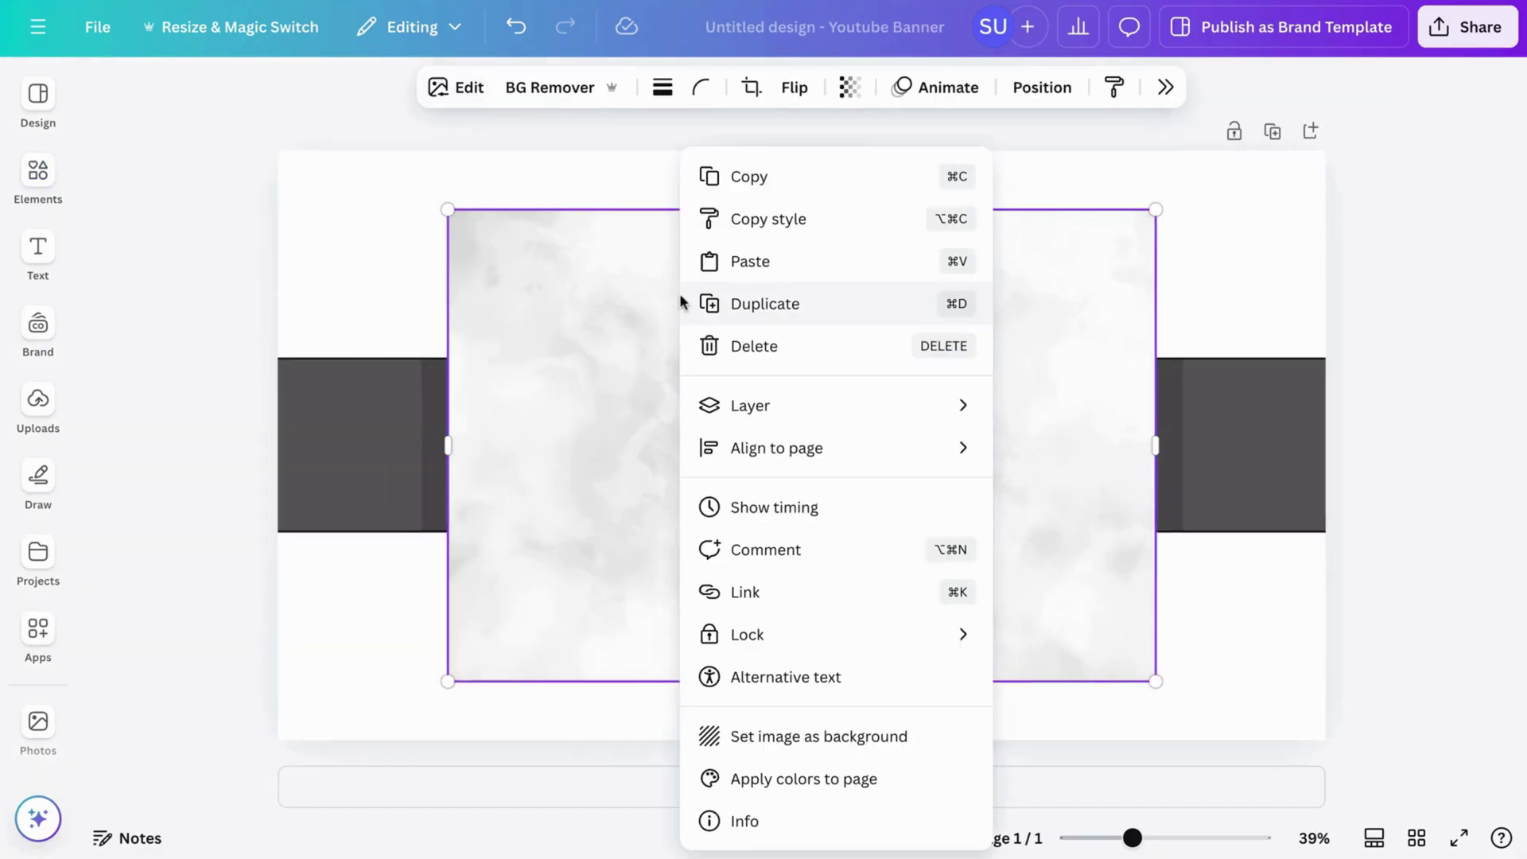
left_click(770, 738)
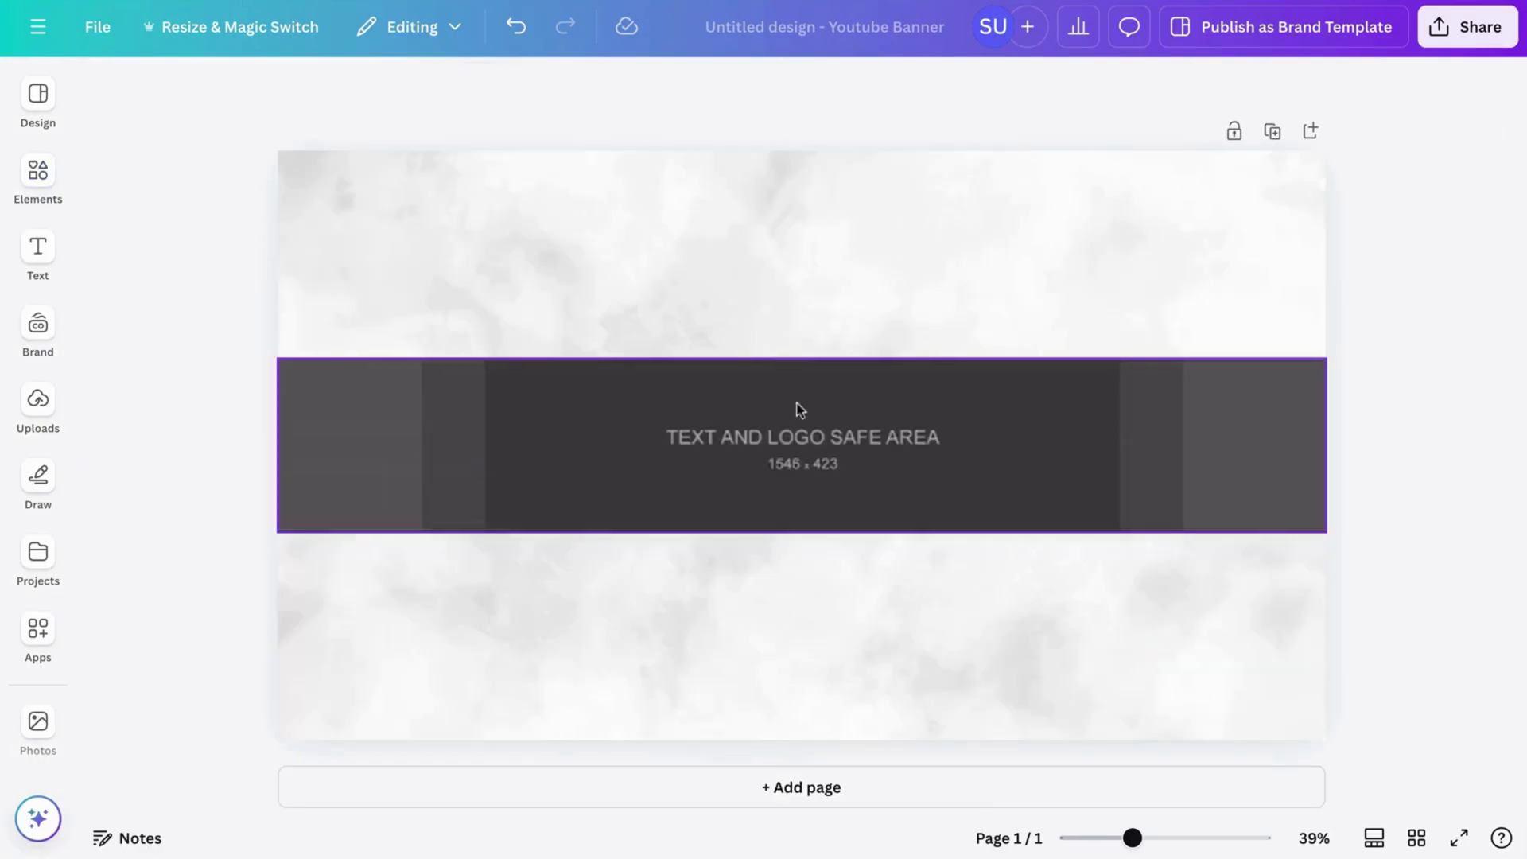
left_click(813, 255)
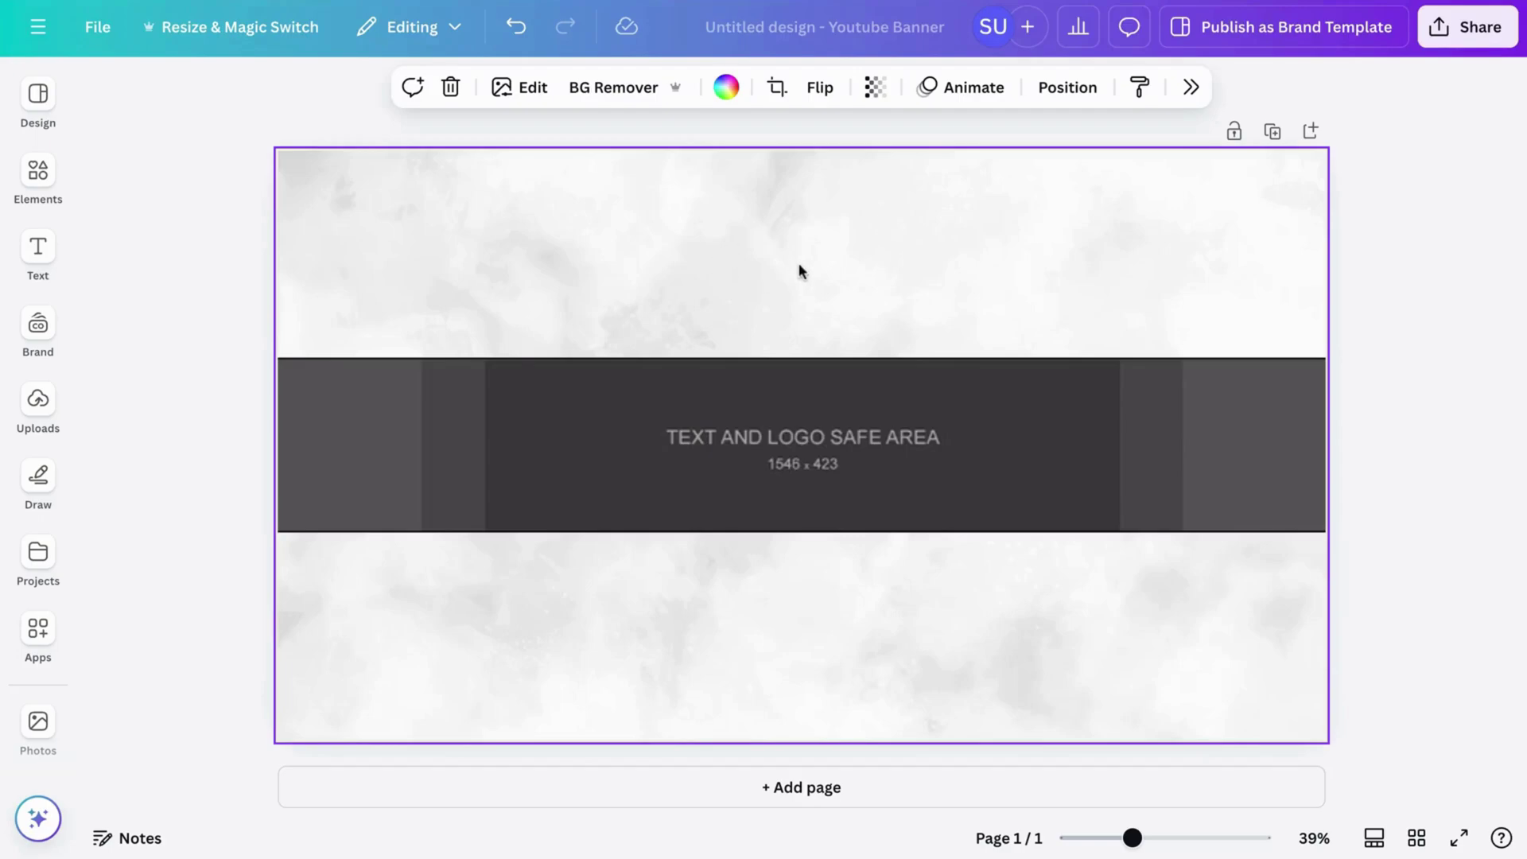
Add a size-45 text box and replace its placeholder with the creator's name.
key("t")
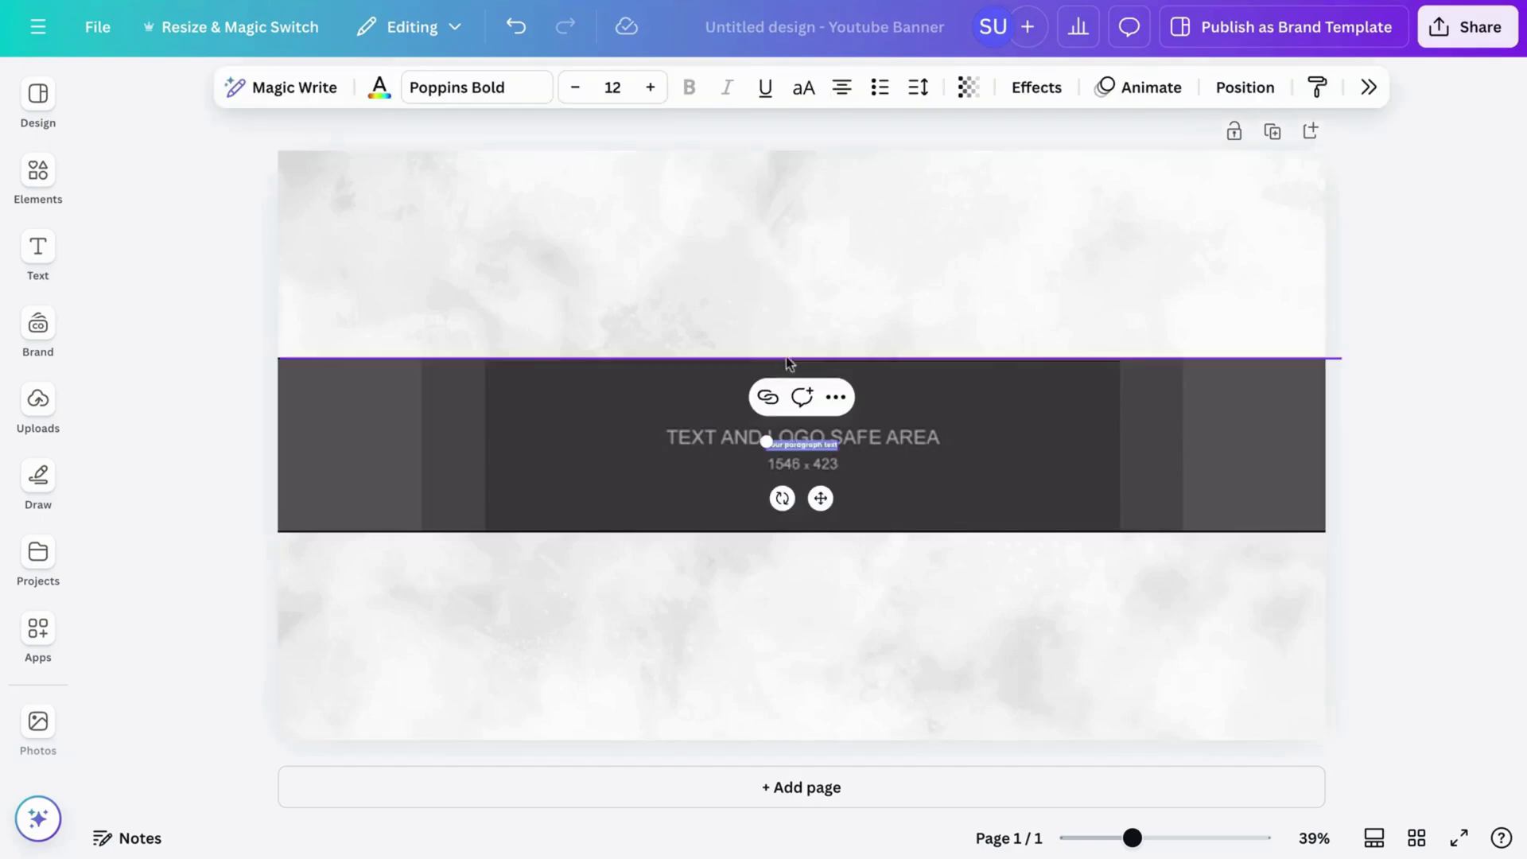
left_click_drag(766, 444, 571, 442)
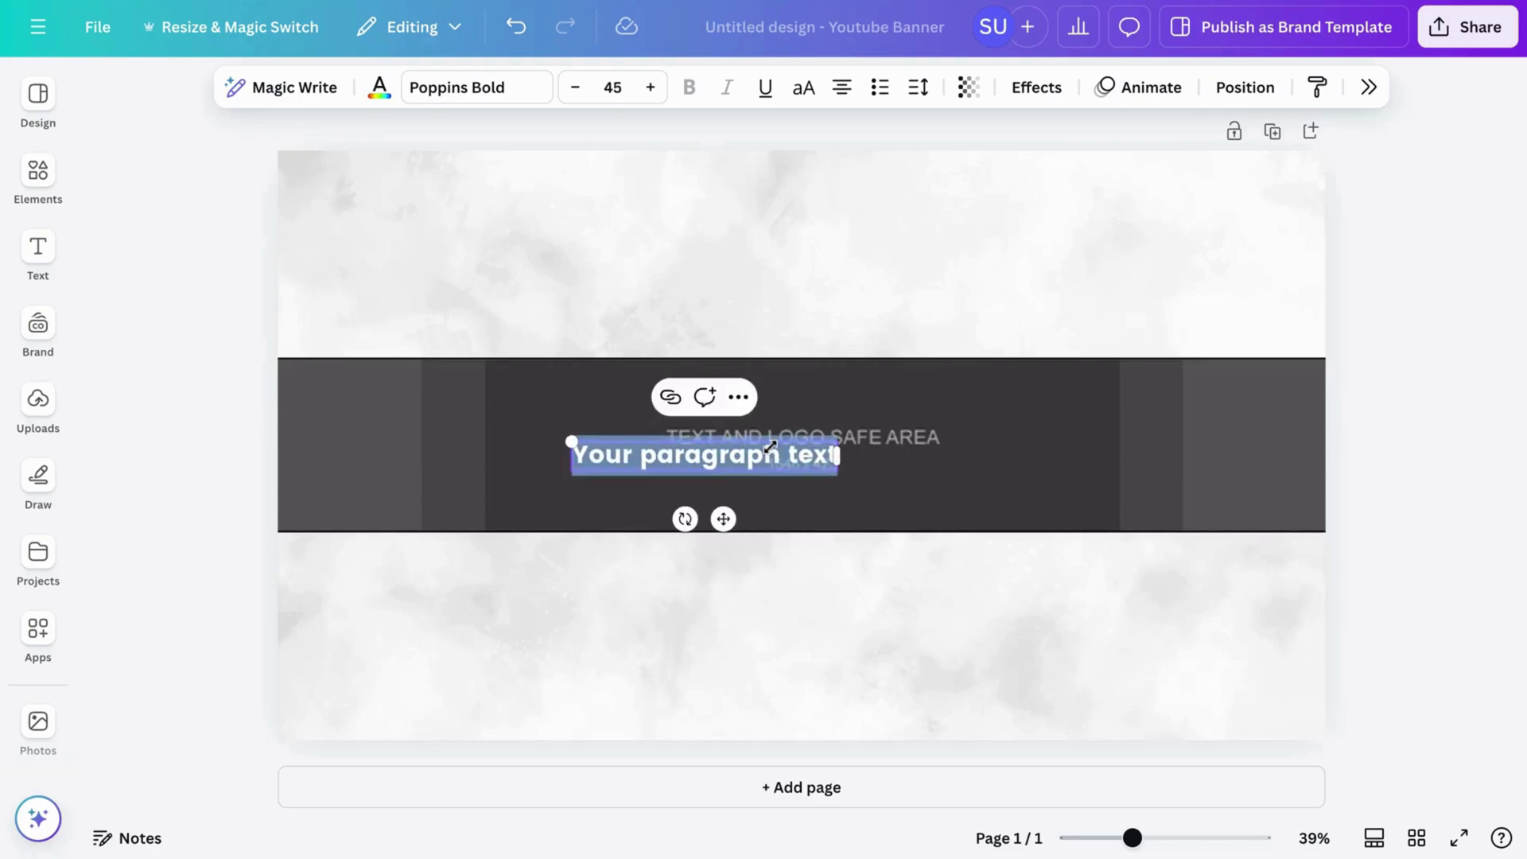
left_click(655, 453)
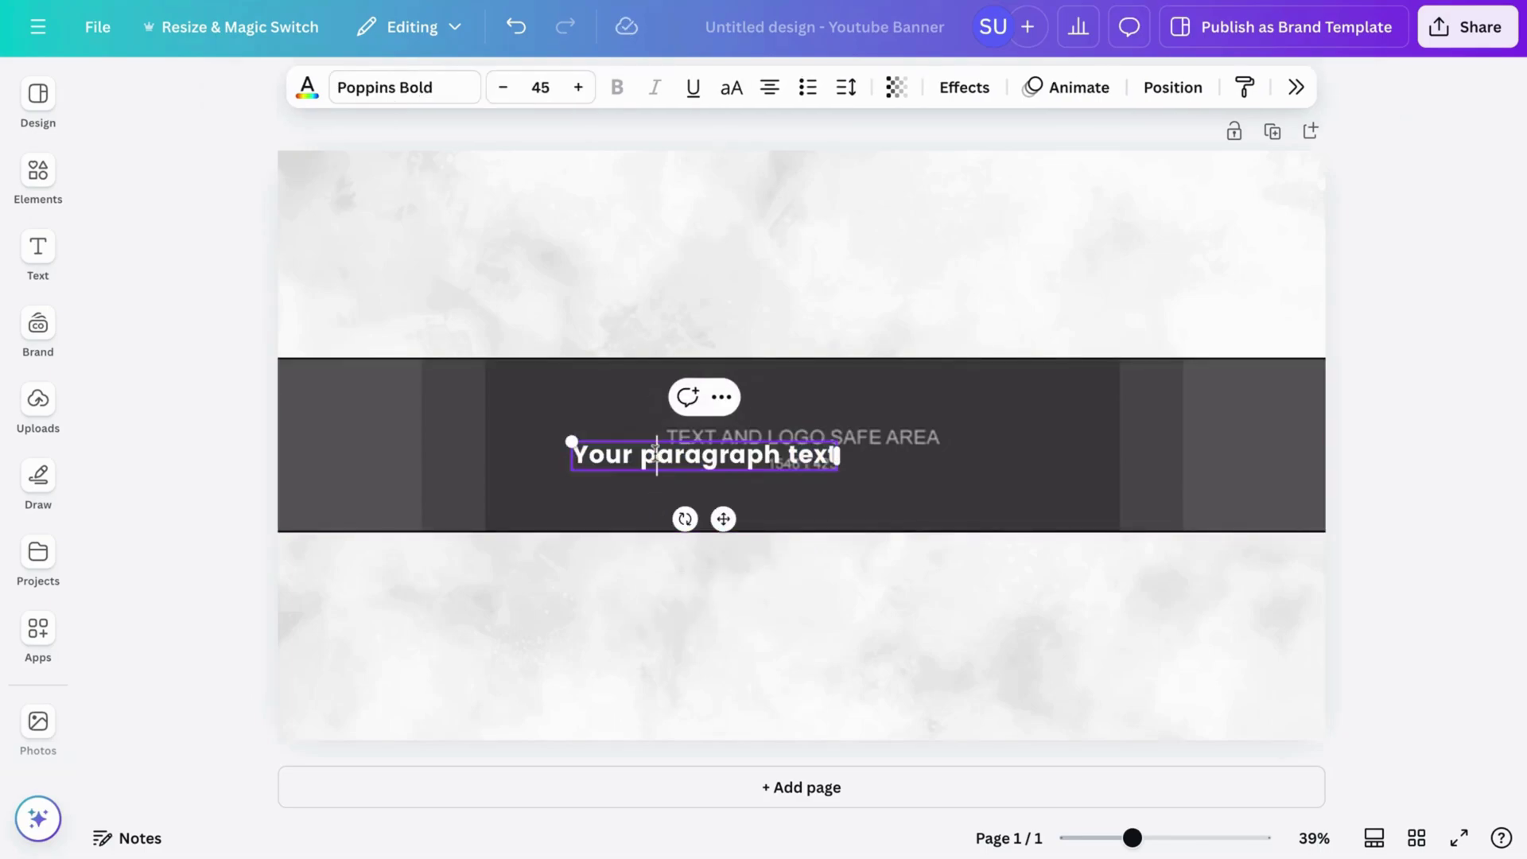
key("ctrl+a")
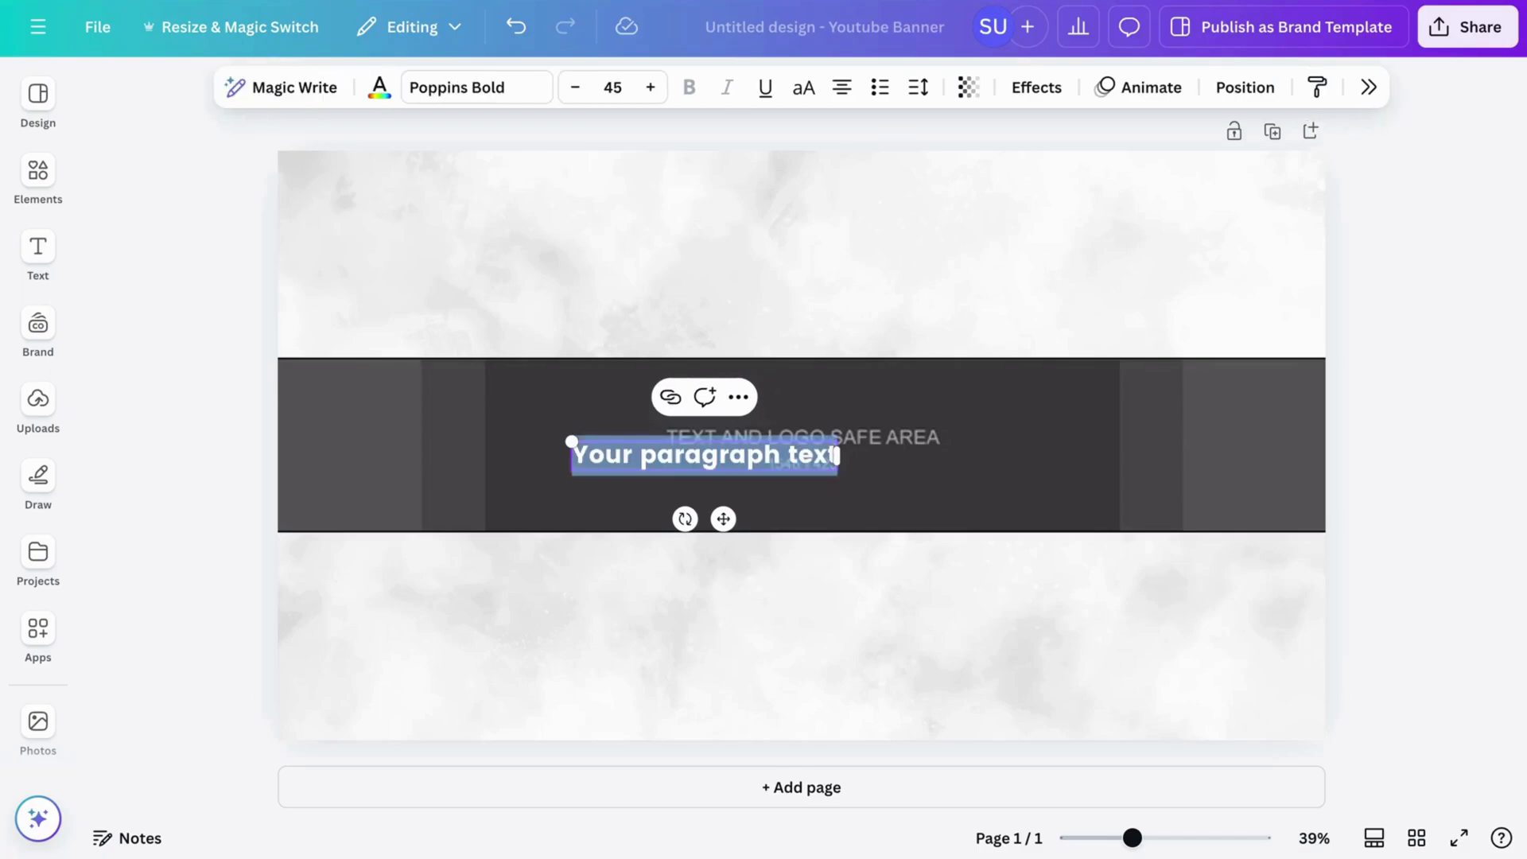
type("SH")
key("BackSpace")
key("BackSpace")
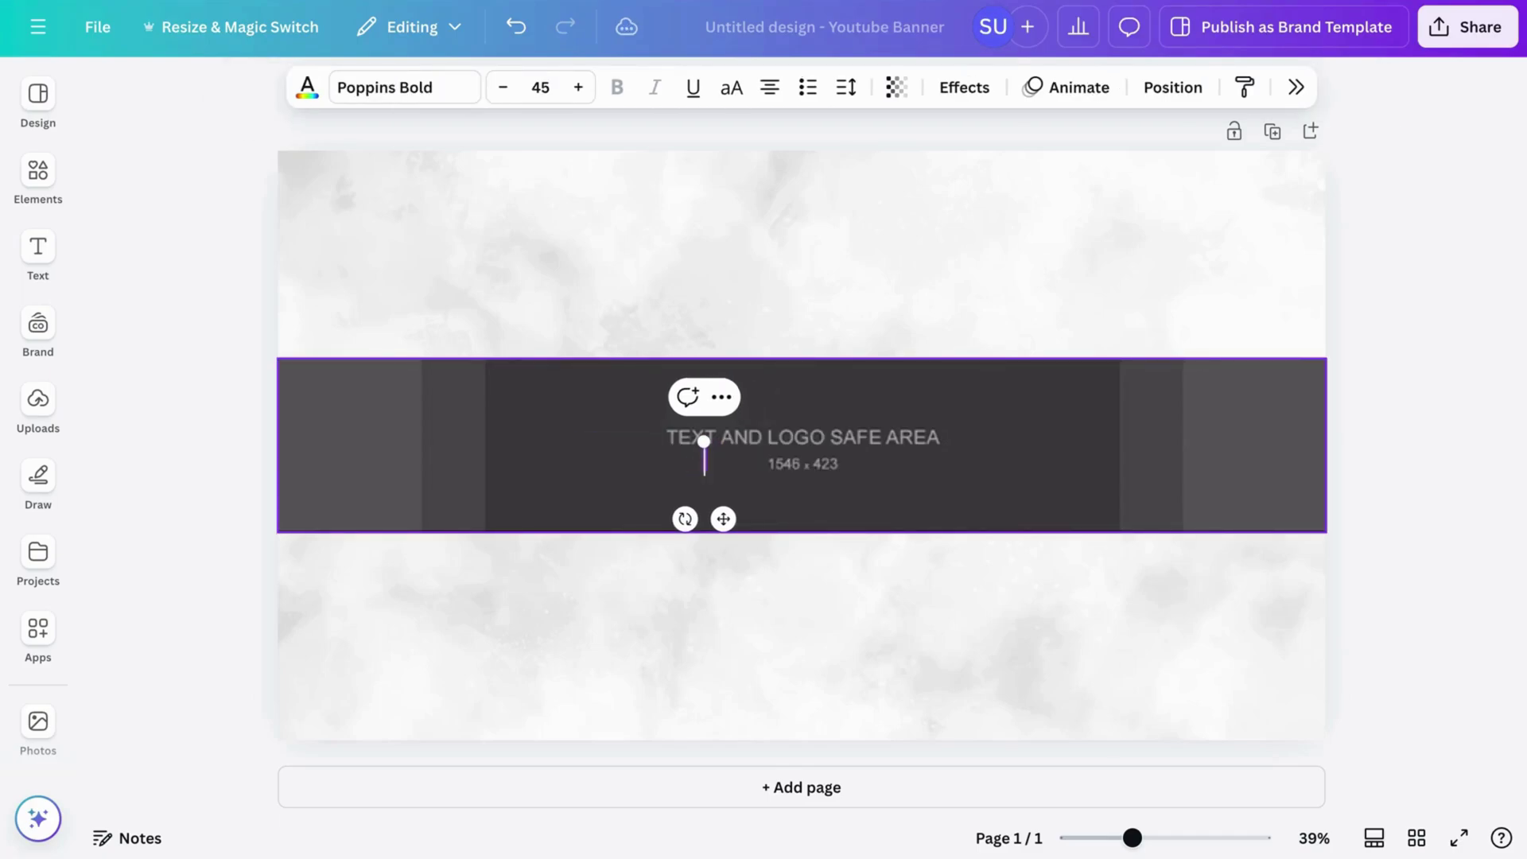
type("Sheil")
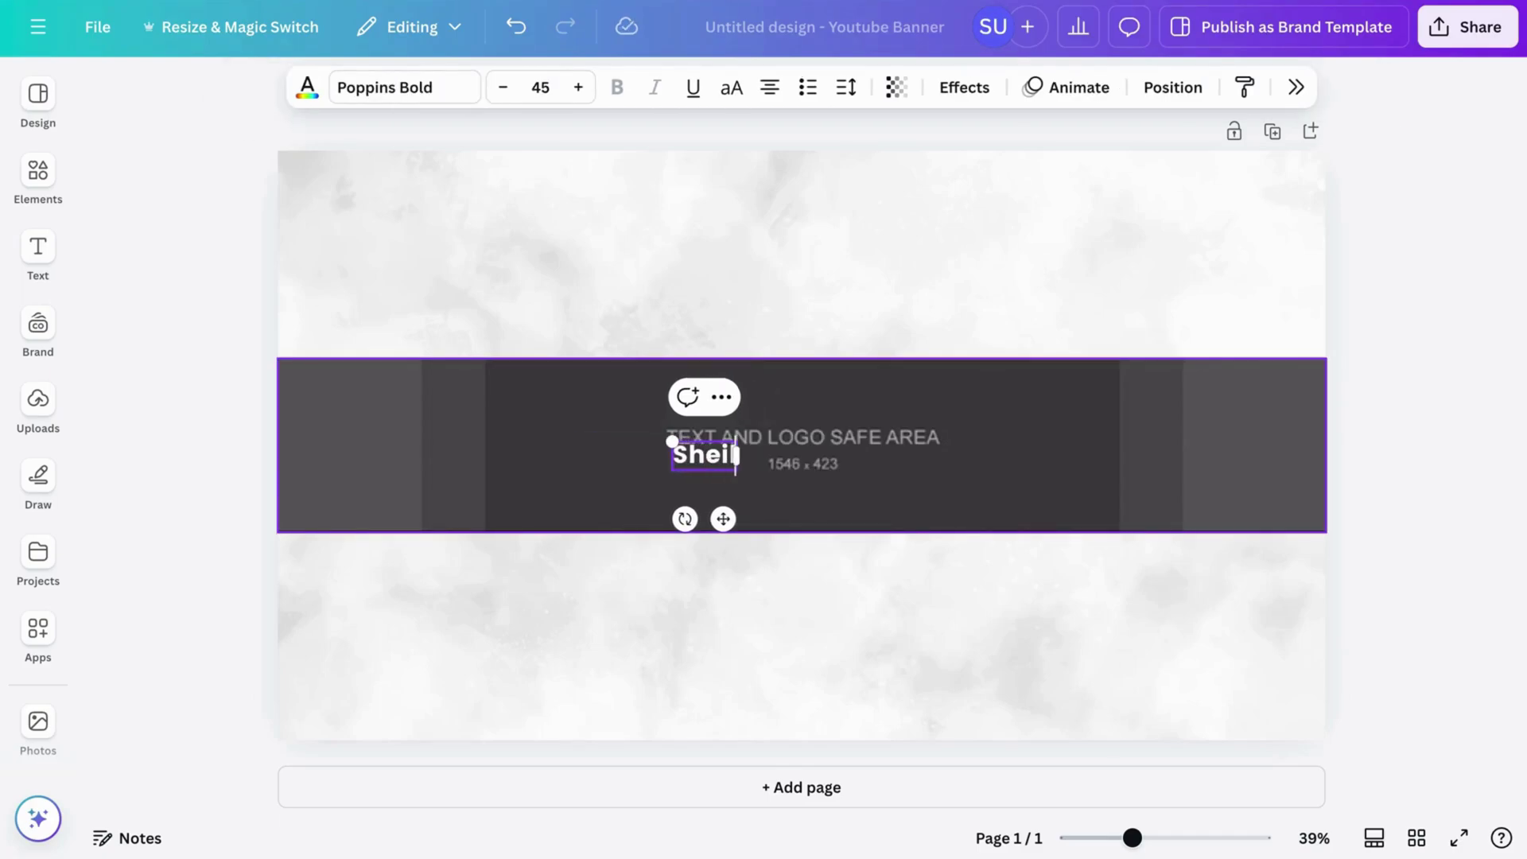
type("a Uduehi")
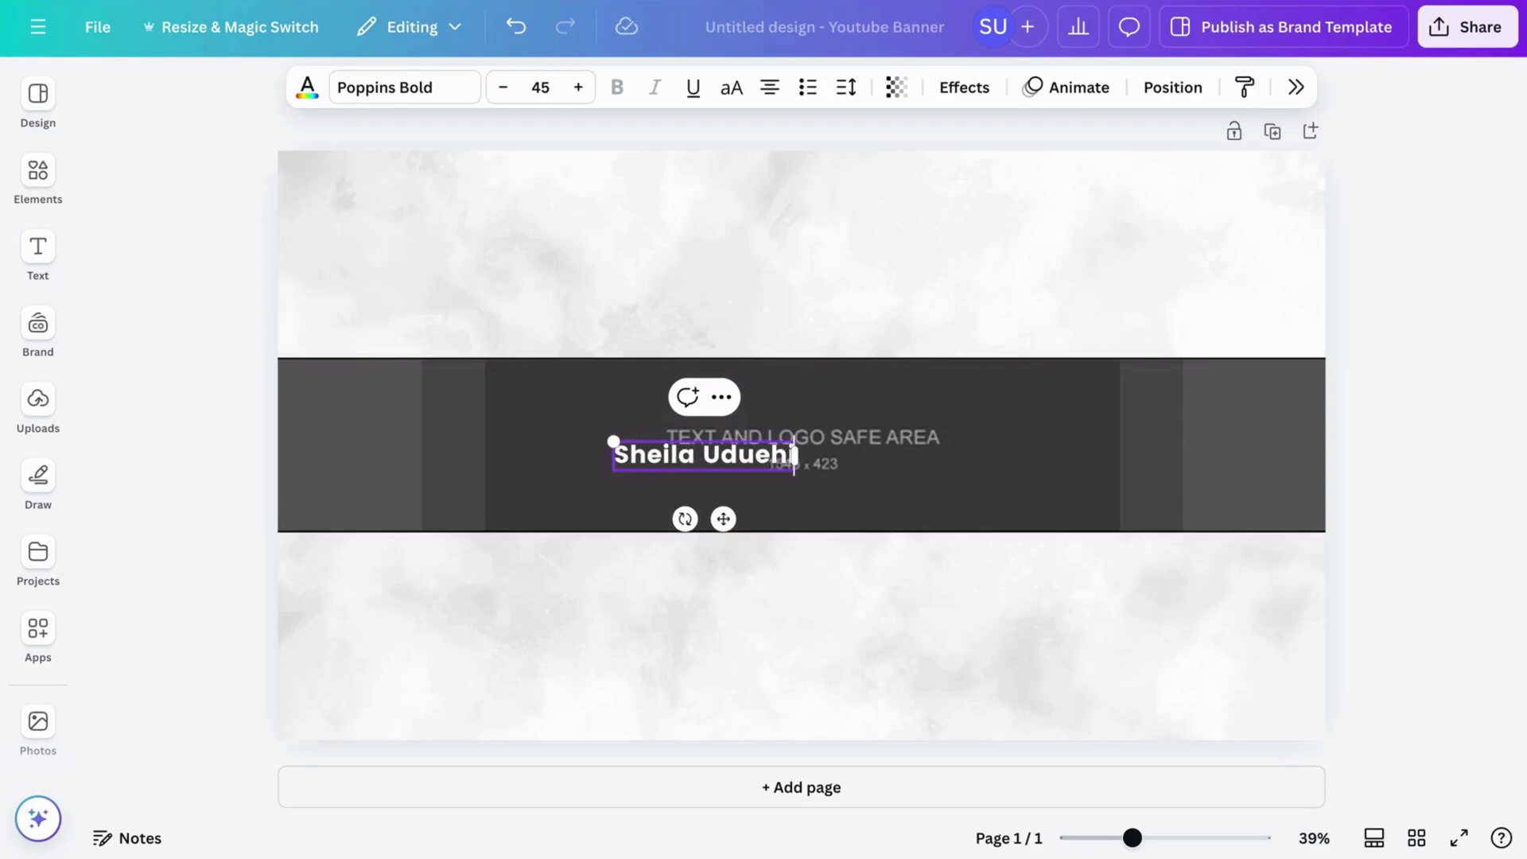
left_click(846, 362)
left_click(755, 452)
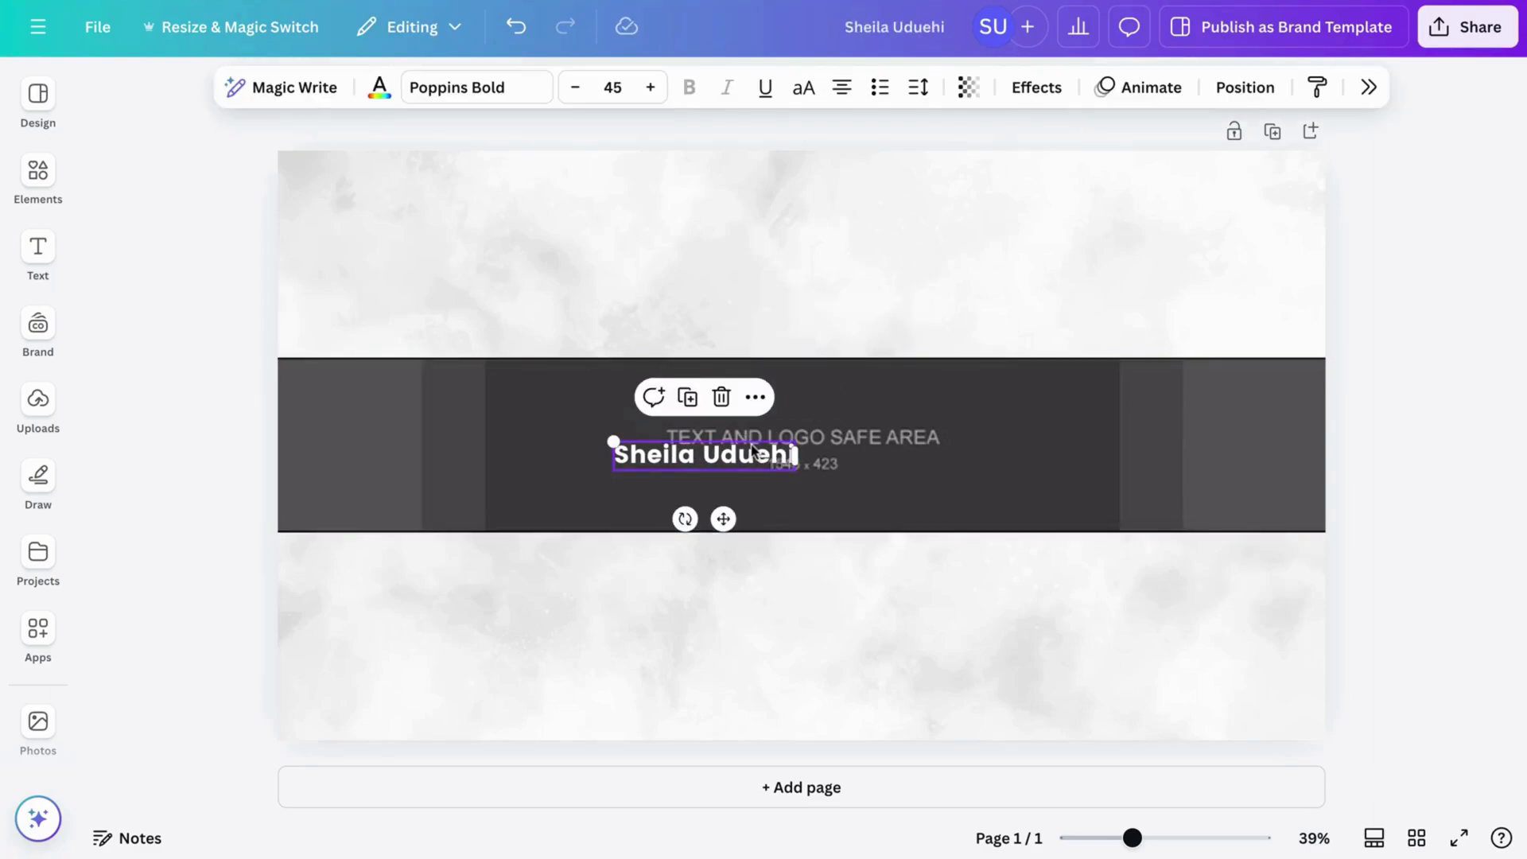
Change the name's font to Pinyon Script.
left_click(411, 90)
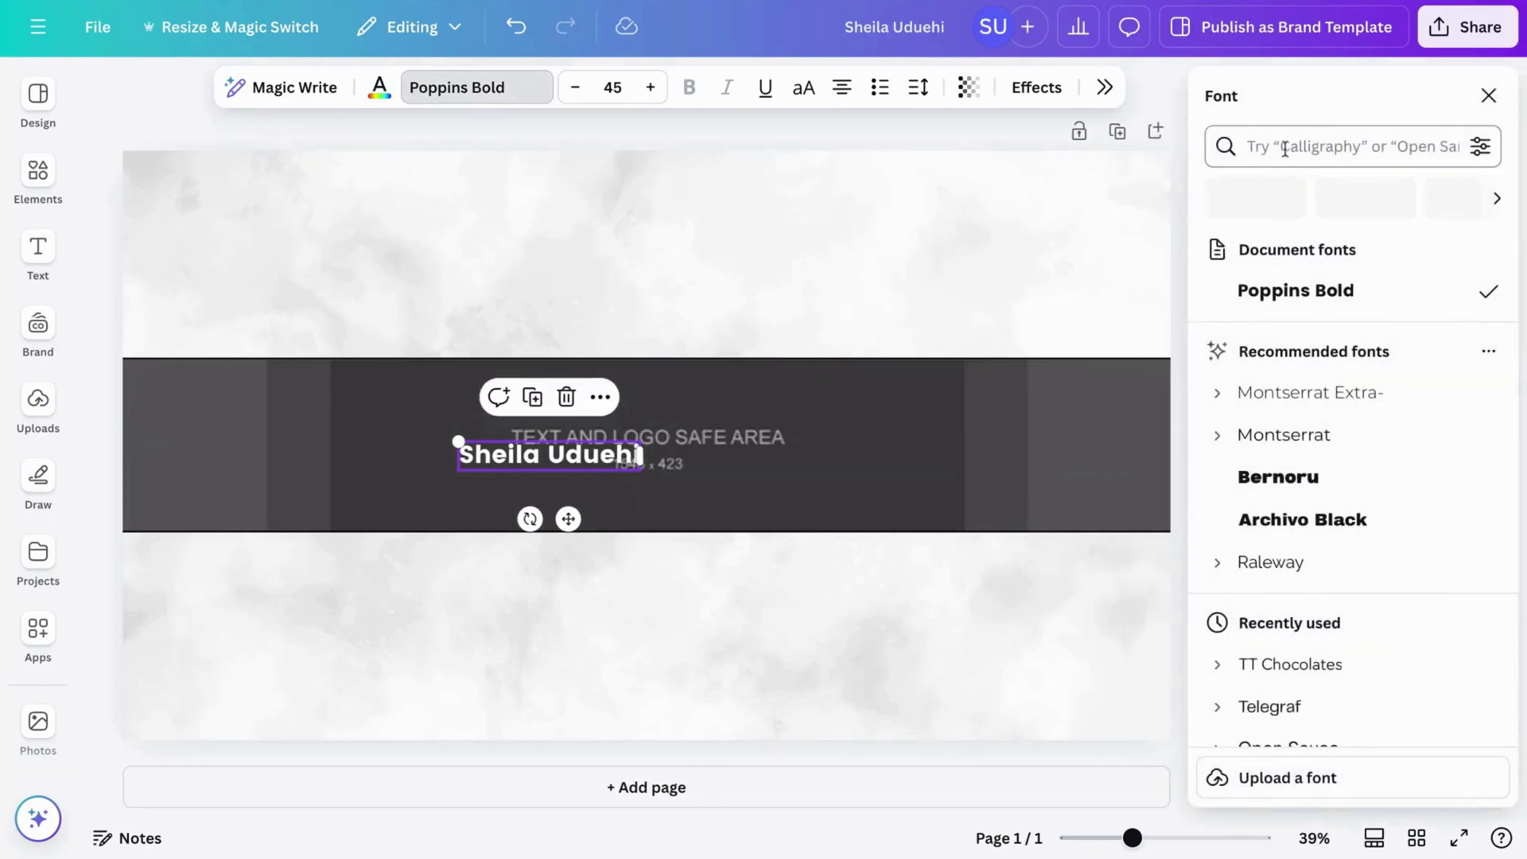
left_click(1285, 148)
type("piny")
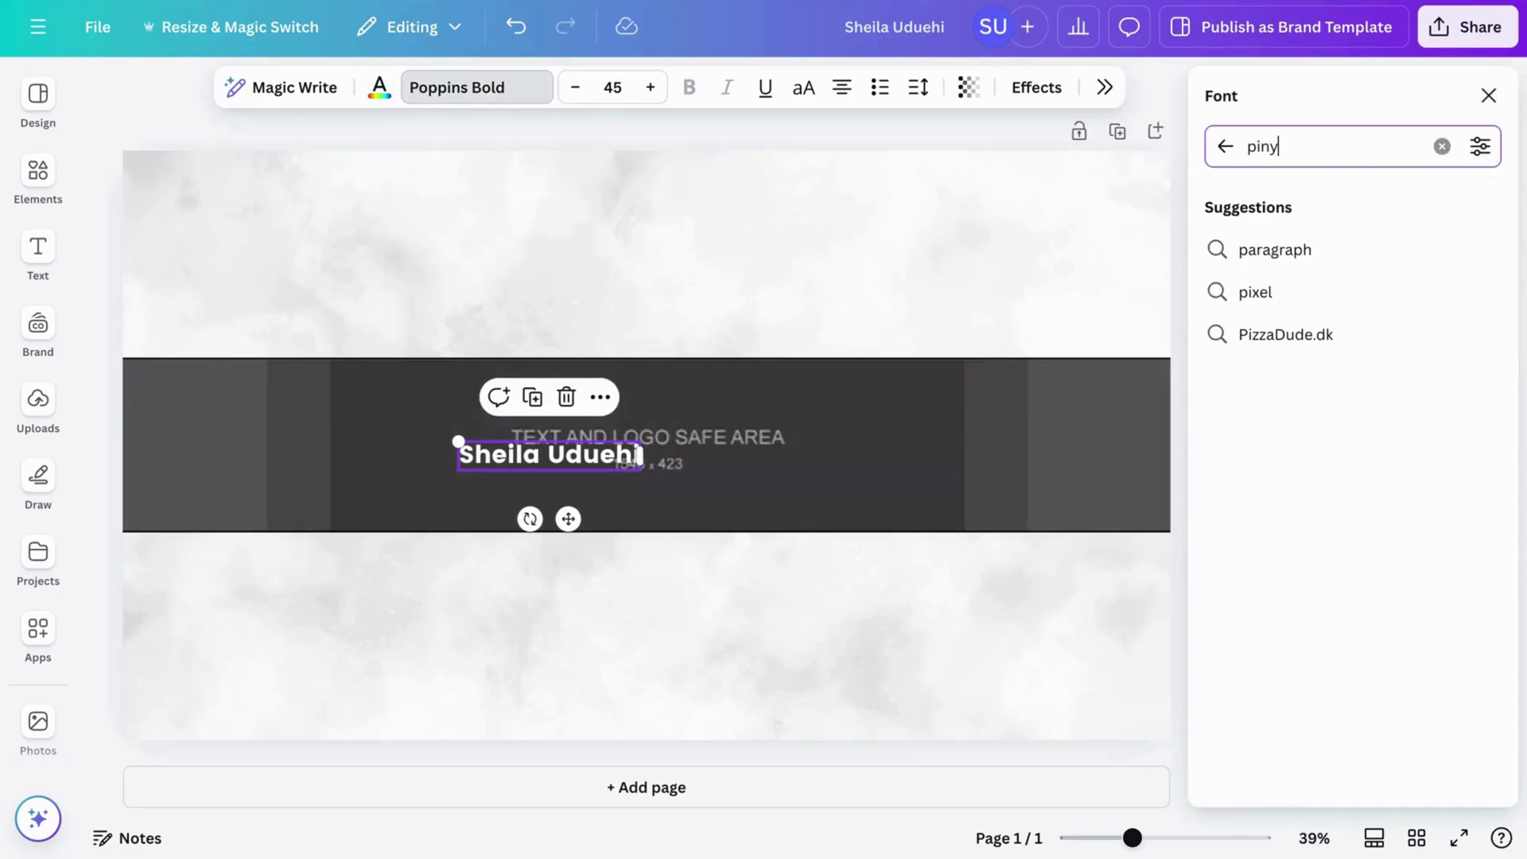
key("Return")
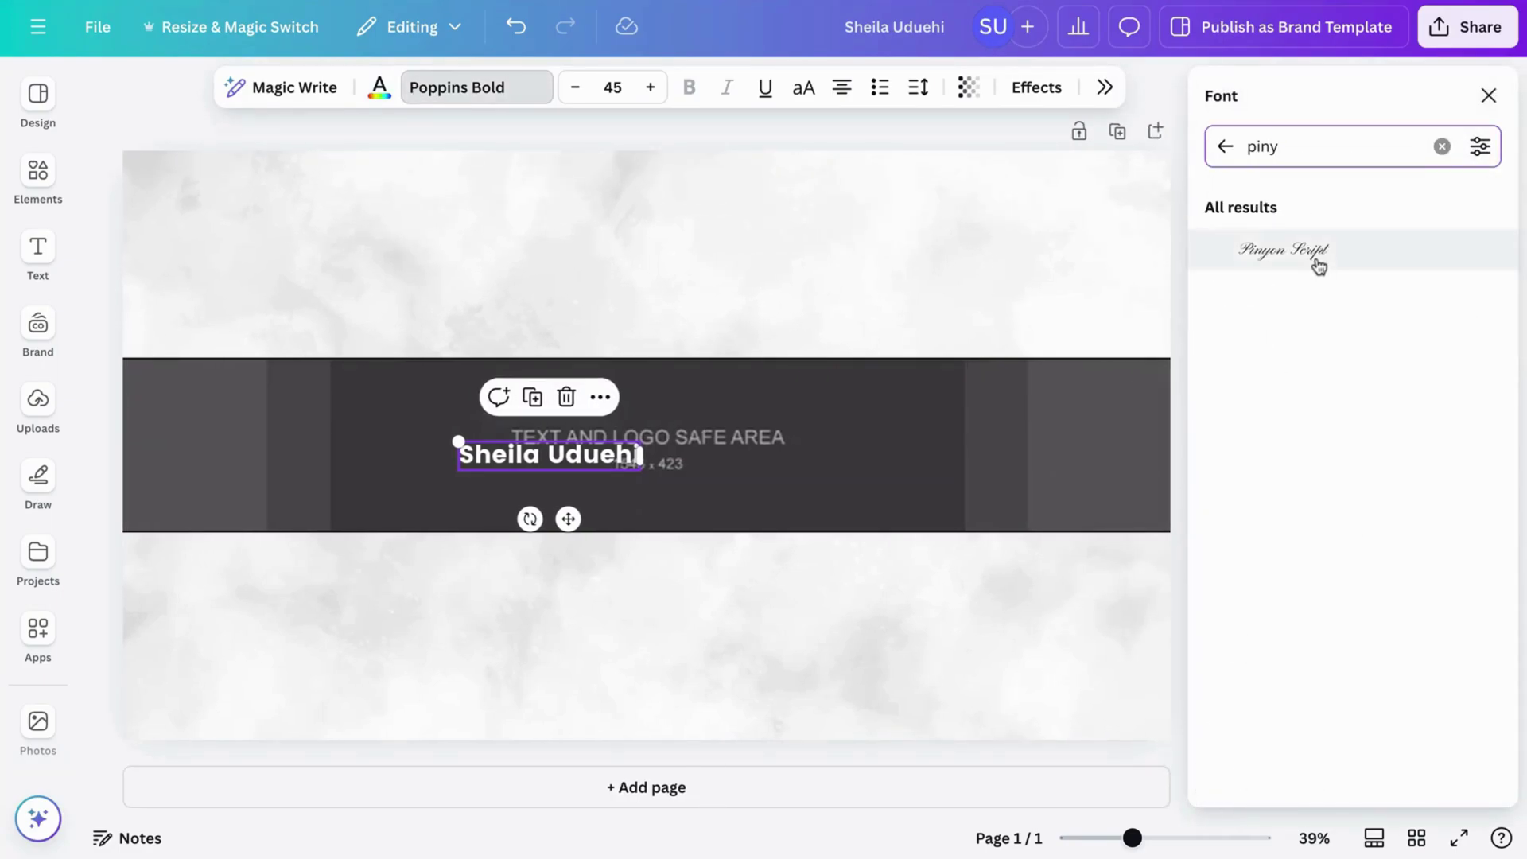
left_click(1315, 256)
left_click(941, 283)
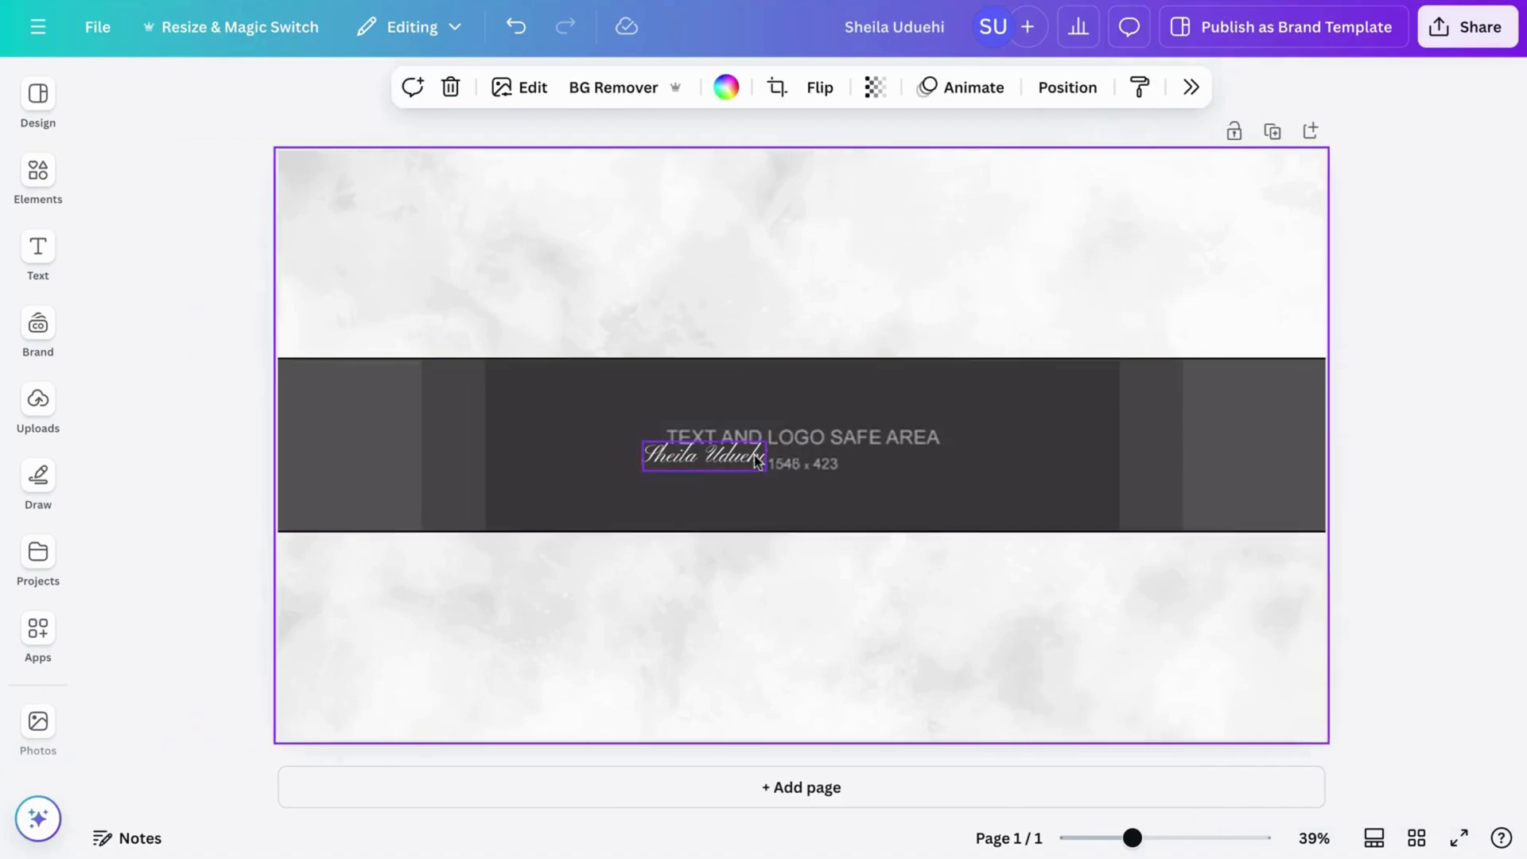
Enlarge the name to size 109, centre it in the band, and add another text box.
left_click(722, 461)
left_click_drag(643, 444, 467, 402)
left_click_drag(561, 447, 745, 454)
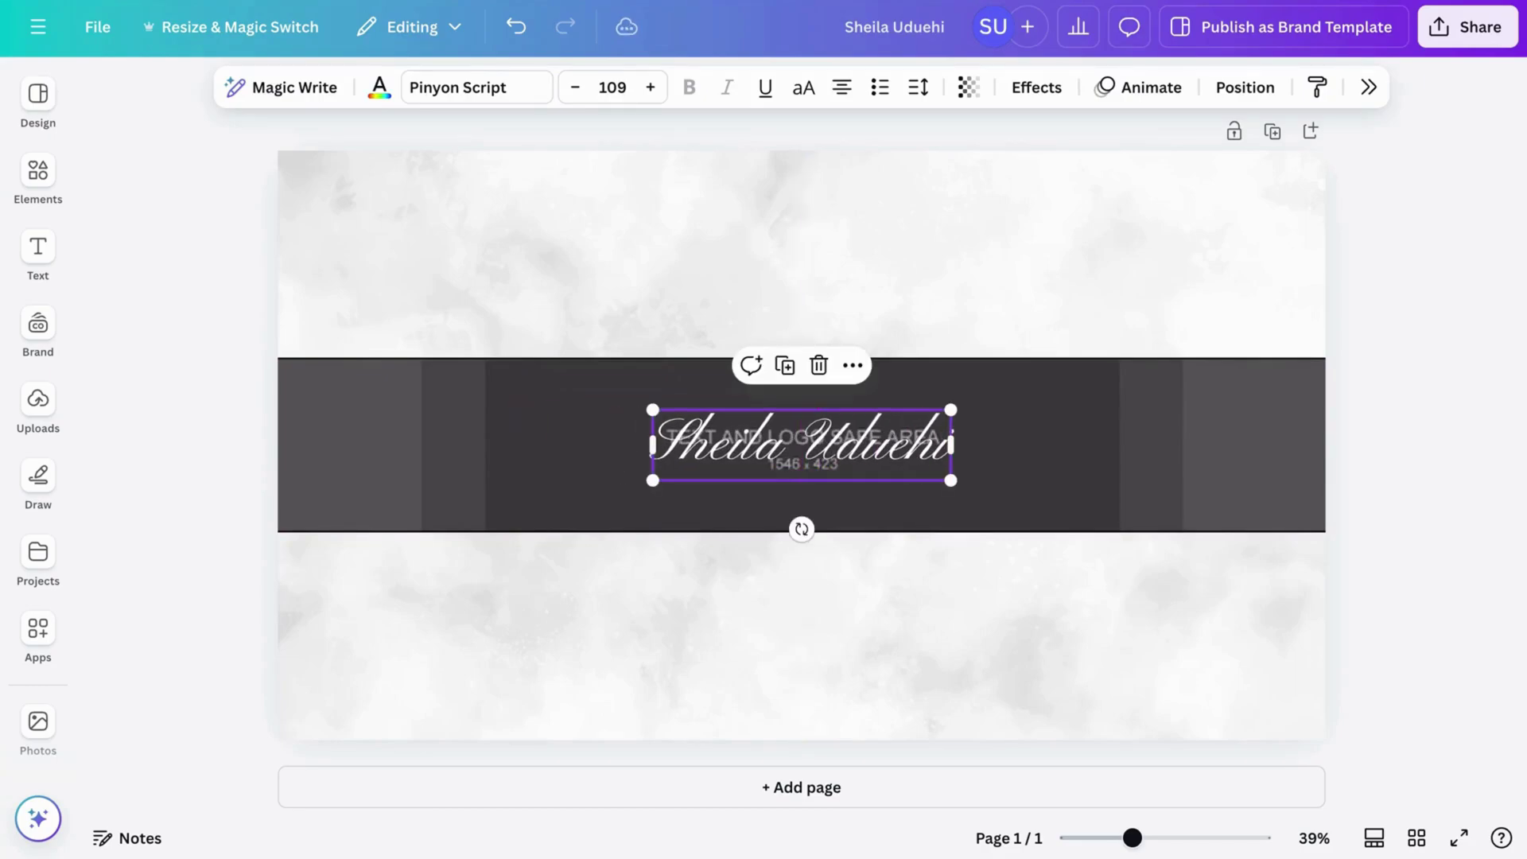
left_click(939, 300)
key("t")
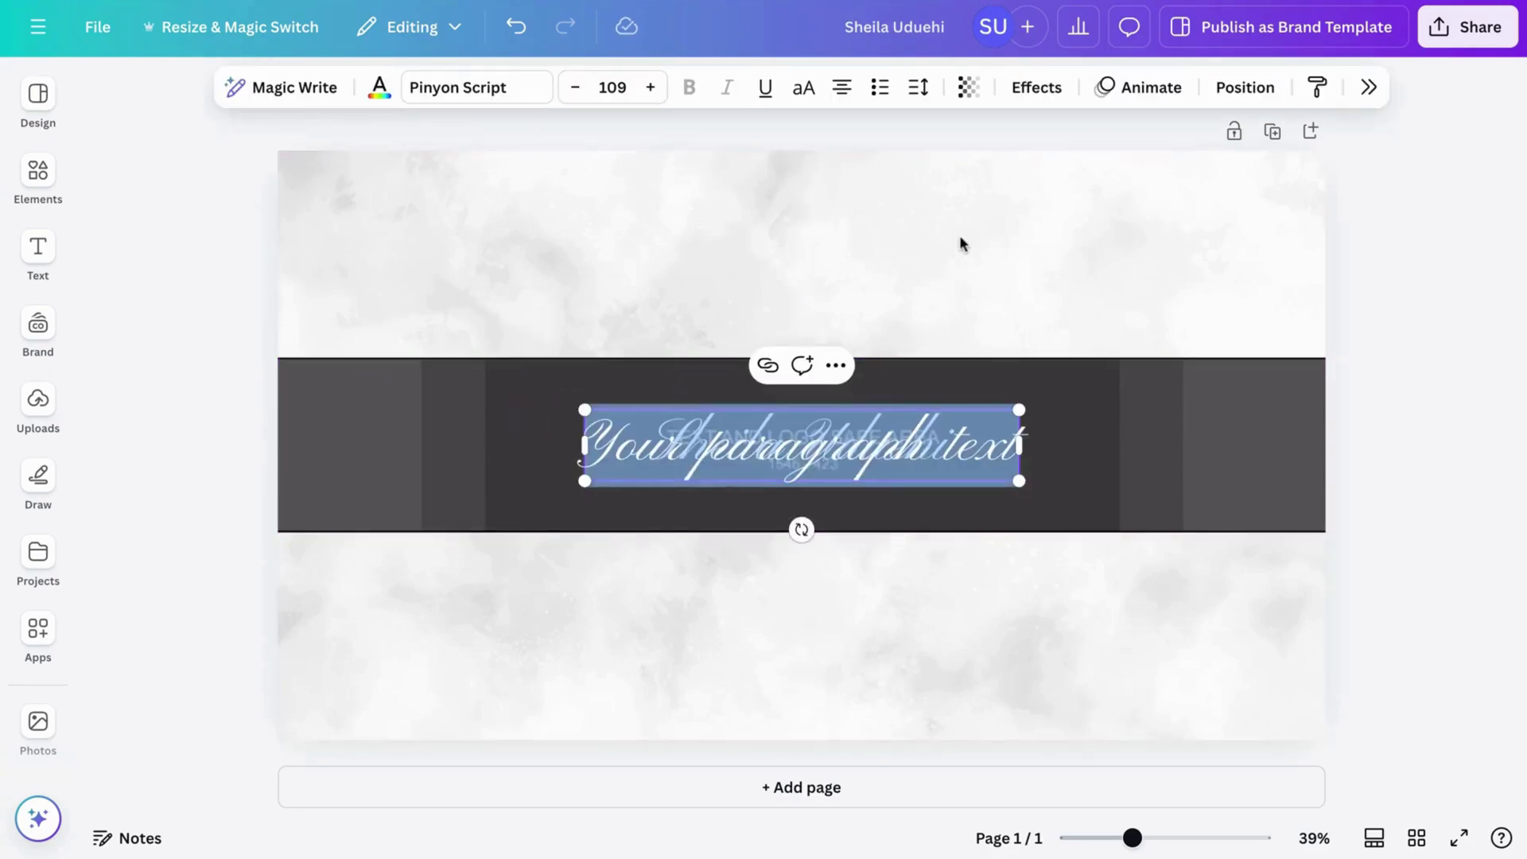
left_click(927, 338)
Place the second text box beside the name and widen it.
left_click_drag(927, 445, 954, 261)
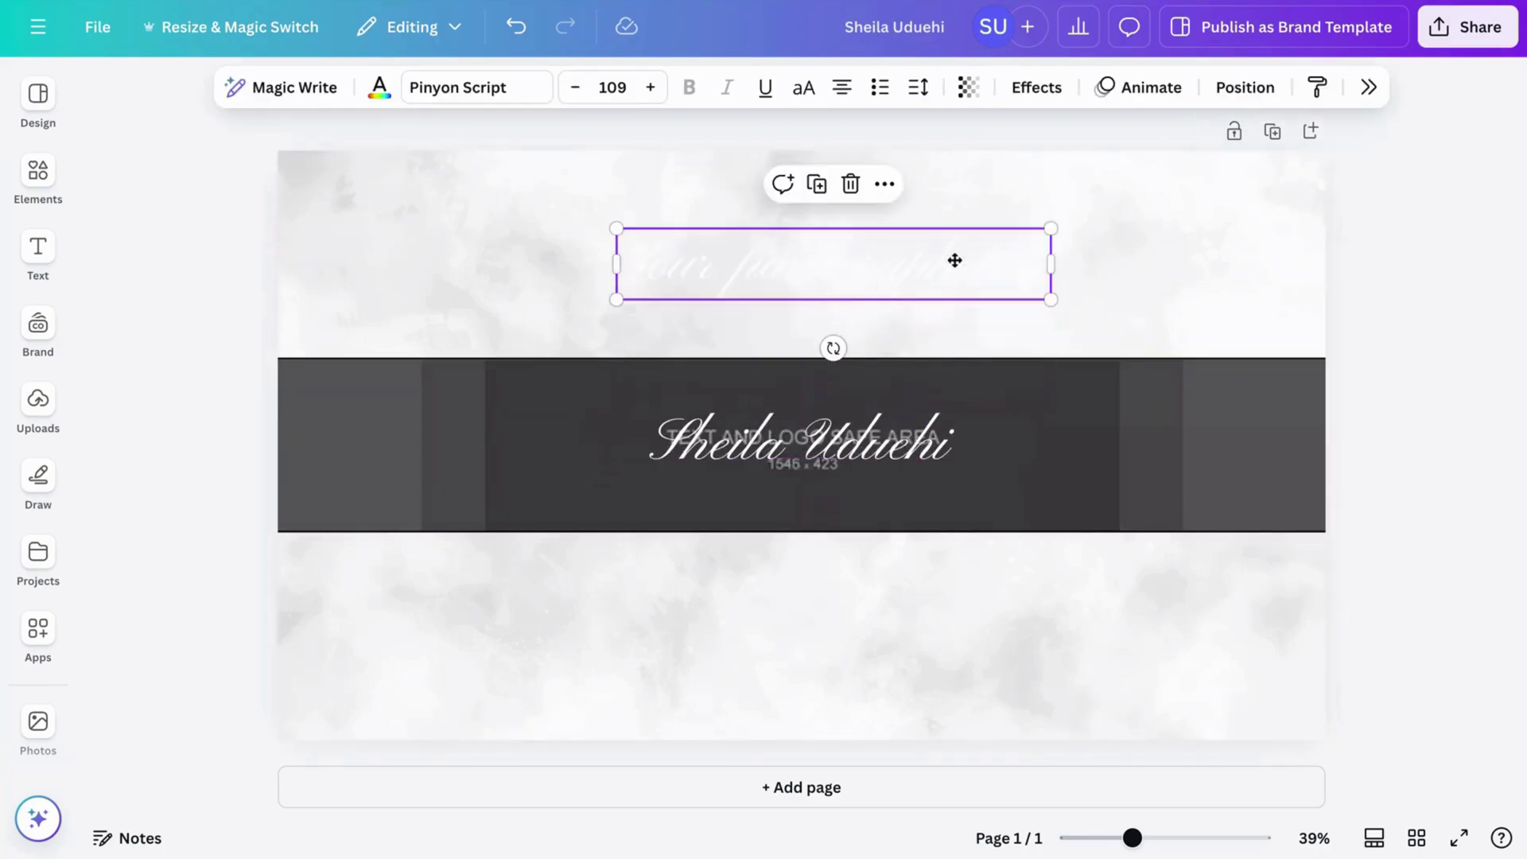
double_click(954, 260)
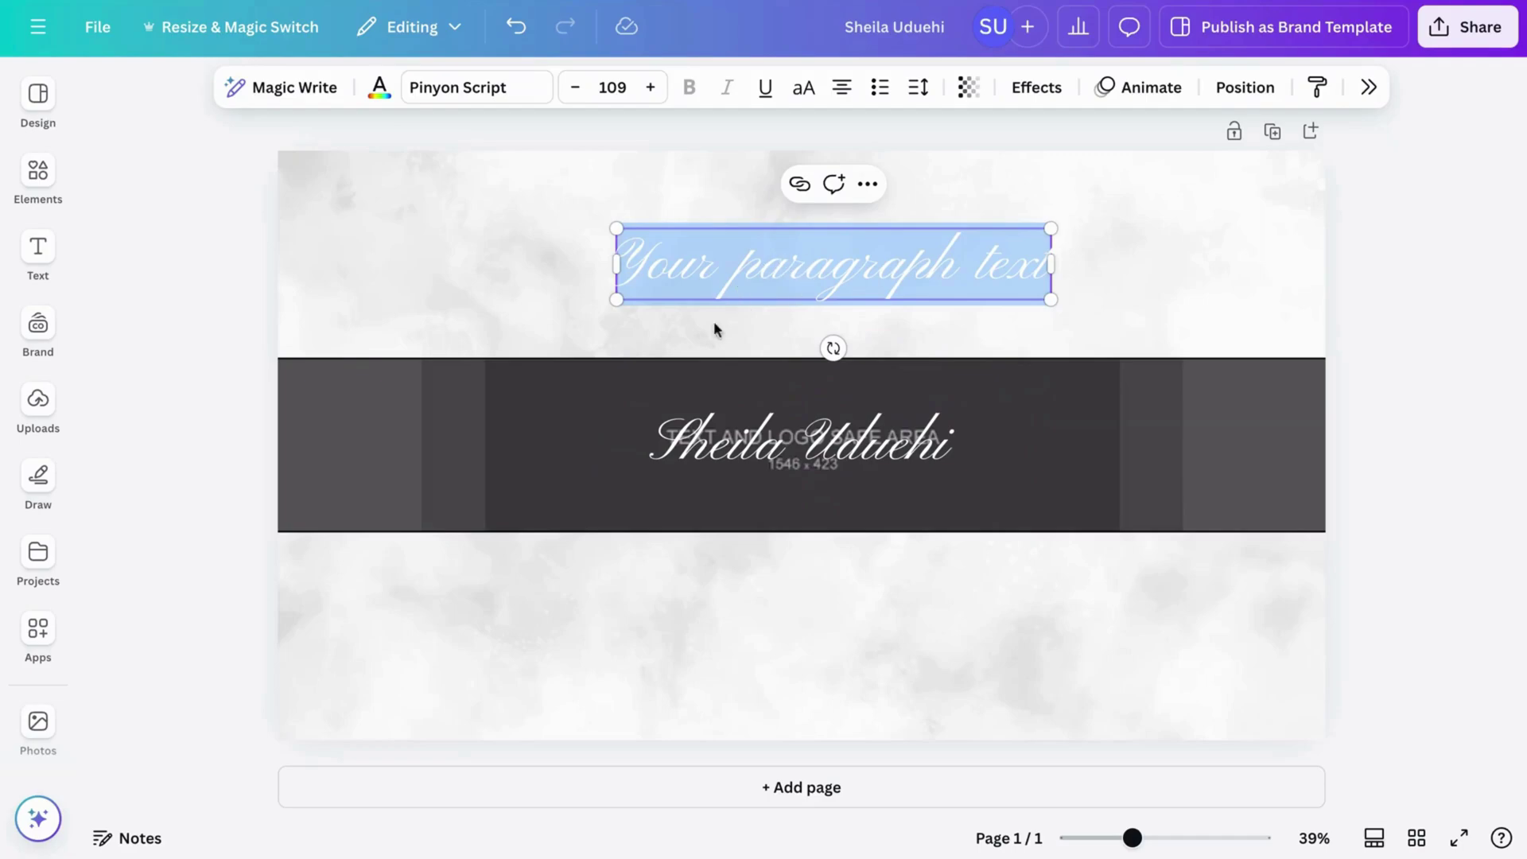
key("BackSpace")
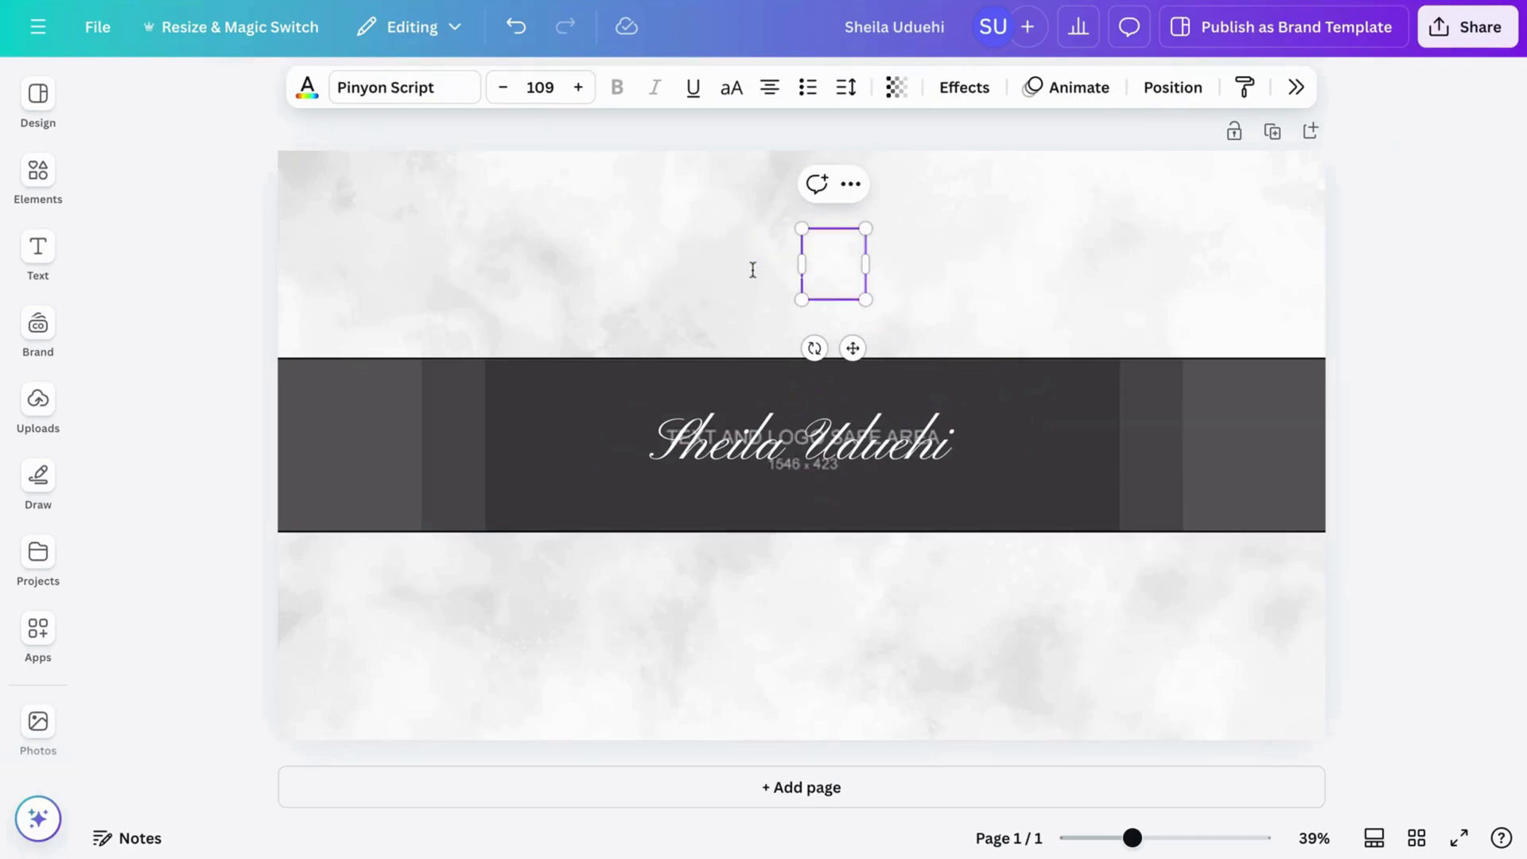
key("Escape")
key("ctrl+z")
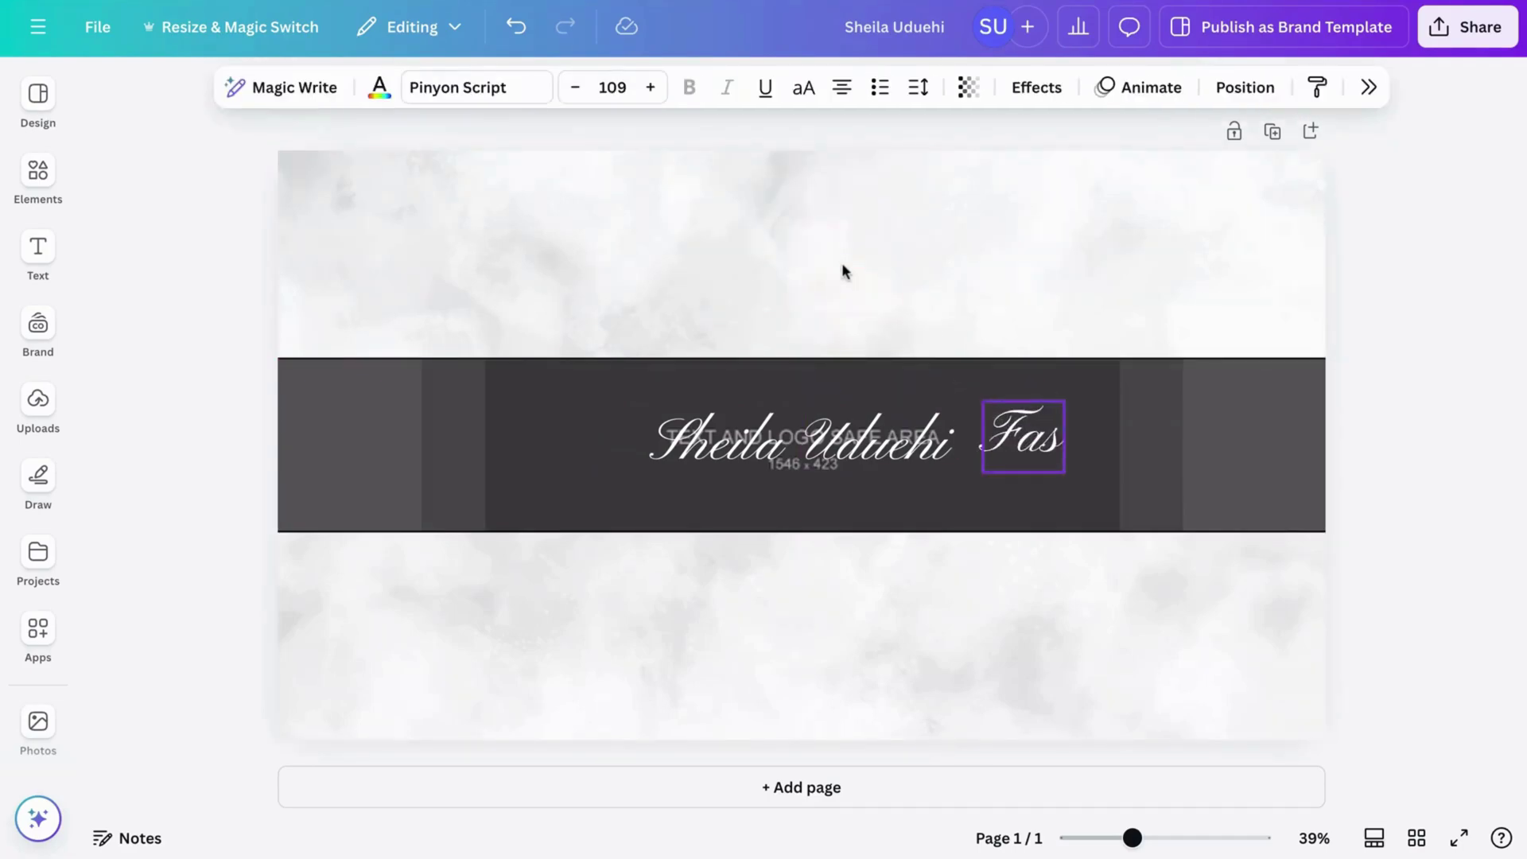
left_click_drag(1084, 443, 1208, 443)
left_click(1227, 402)
left_click(1113, 477)
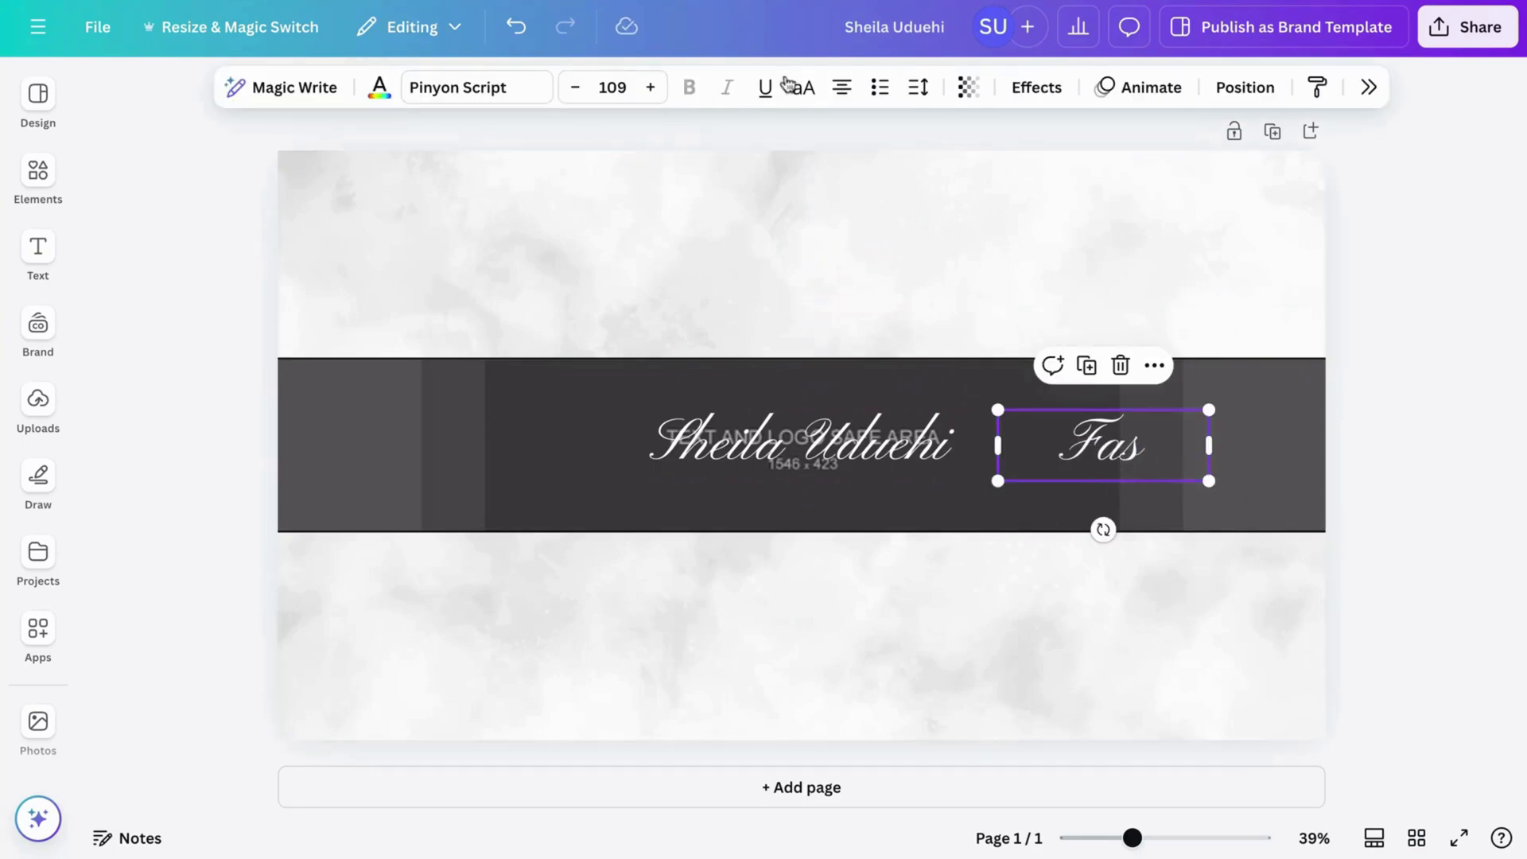
Left-align both the tagline text and the name text.
left_click(847, 93)
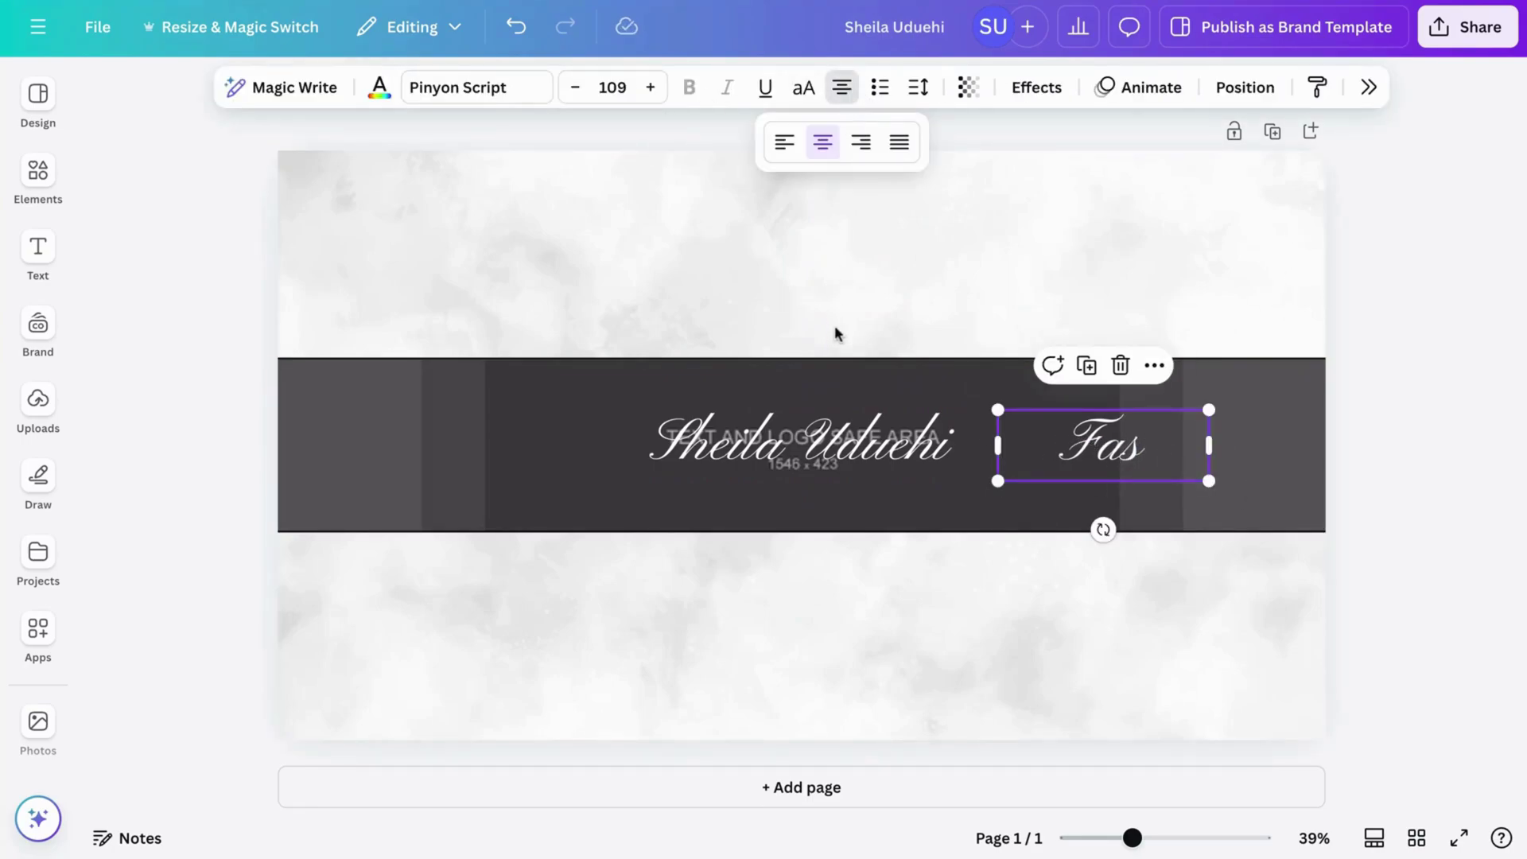
left_click(788, 144)
key("Tab")
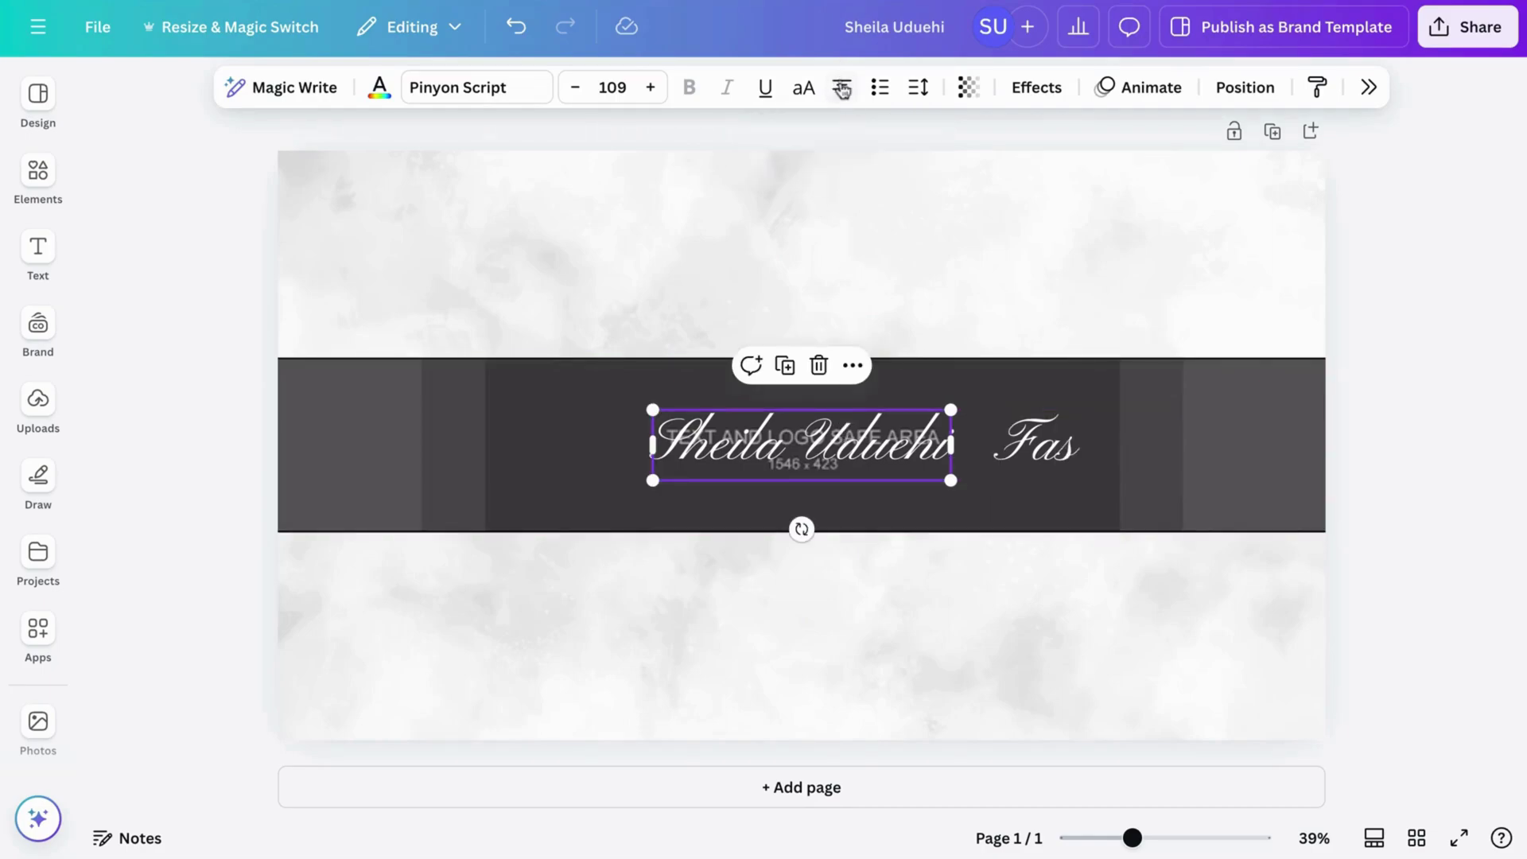
left_click(843, 91)
left_click(784, 161)
Complete the word 'Fashion' in the tagline, then widen and reposition its box within the band.
left_click(1046, 462)
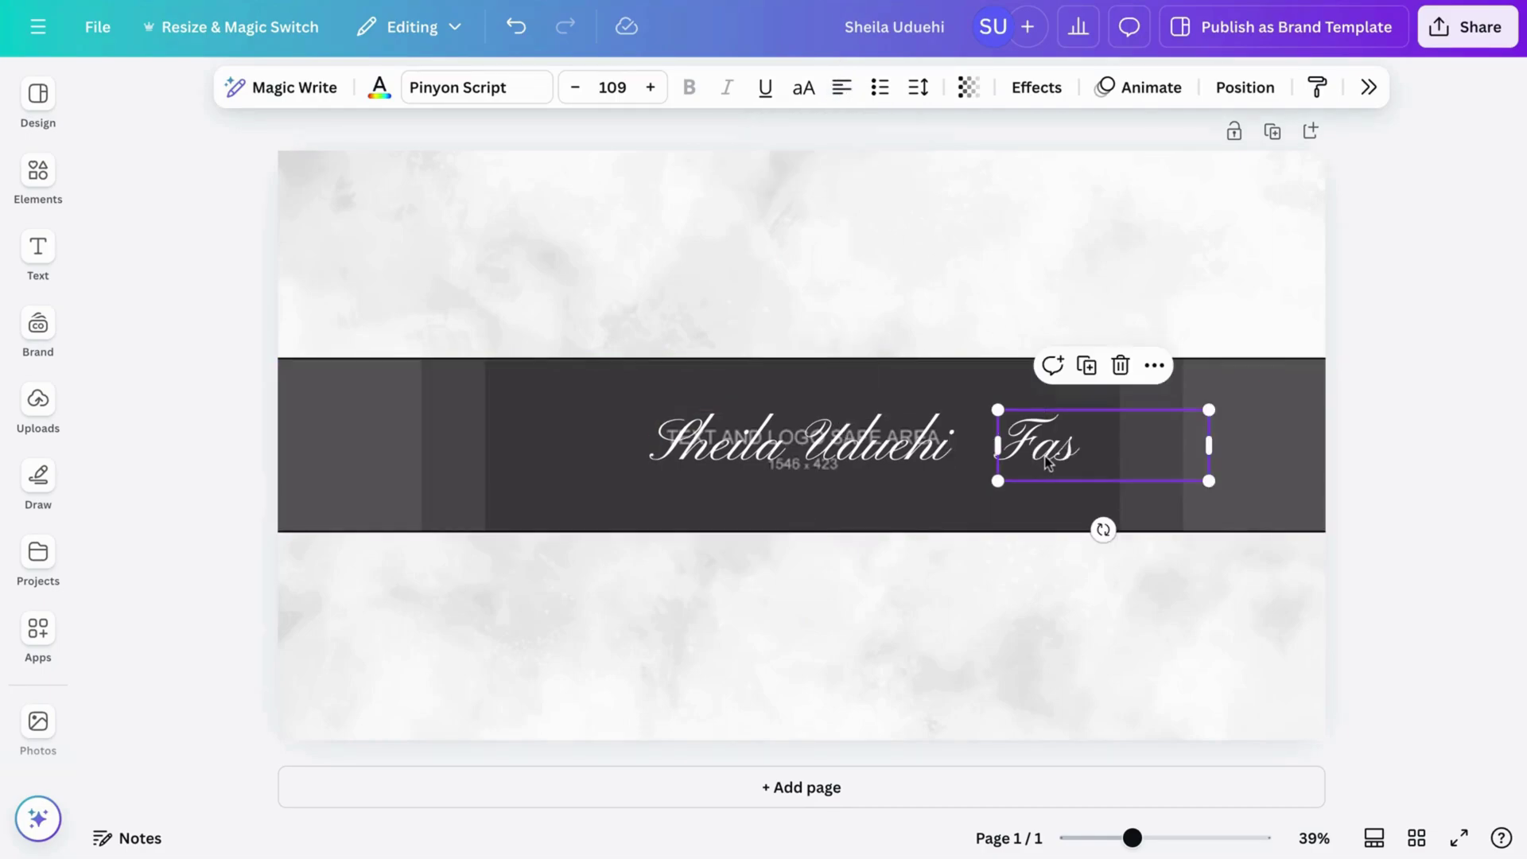
left_click(1089, 459)
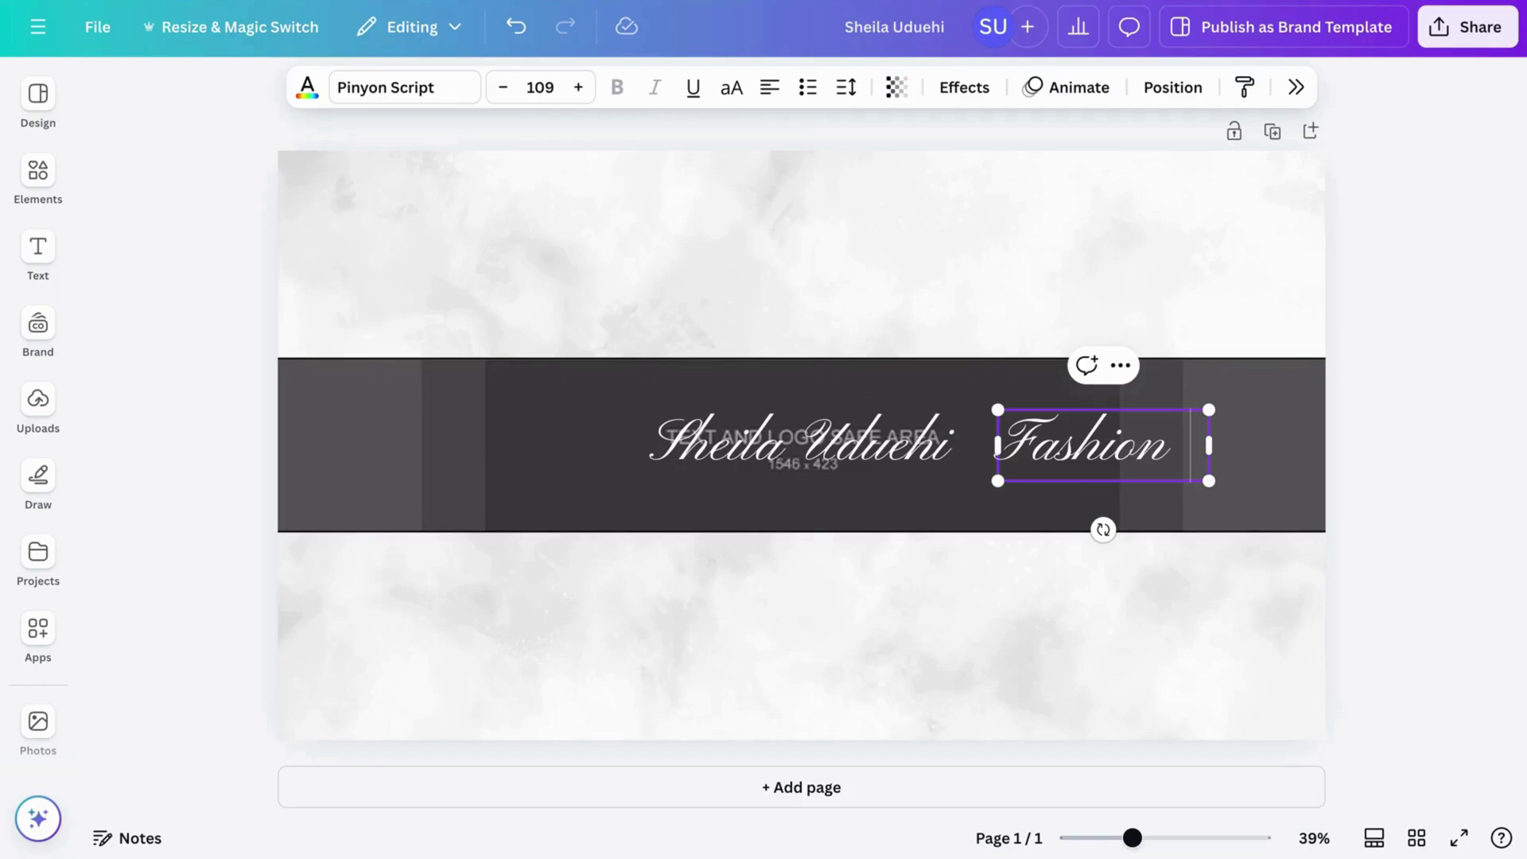
type("hion")
key("Return")
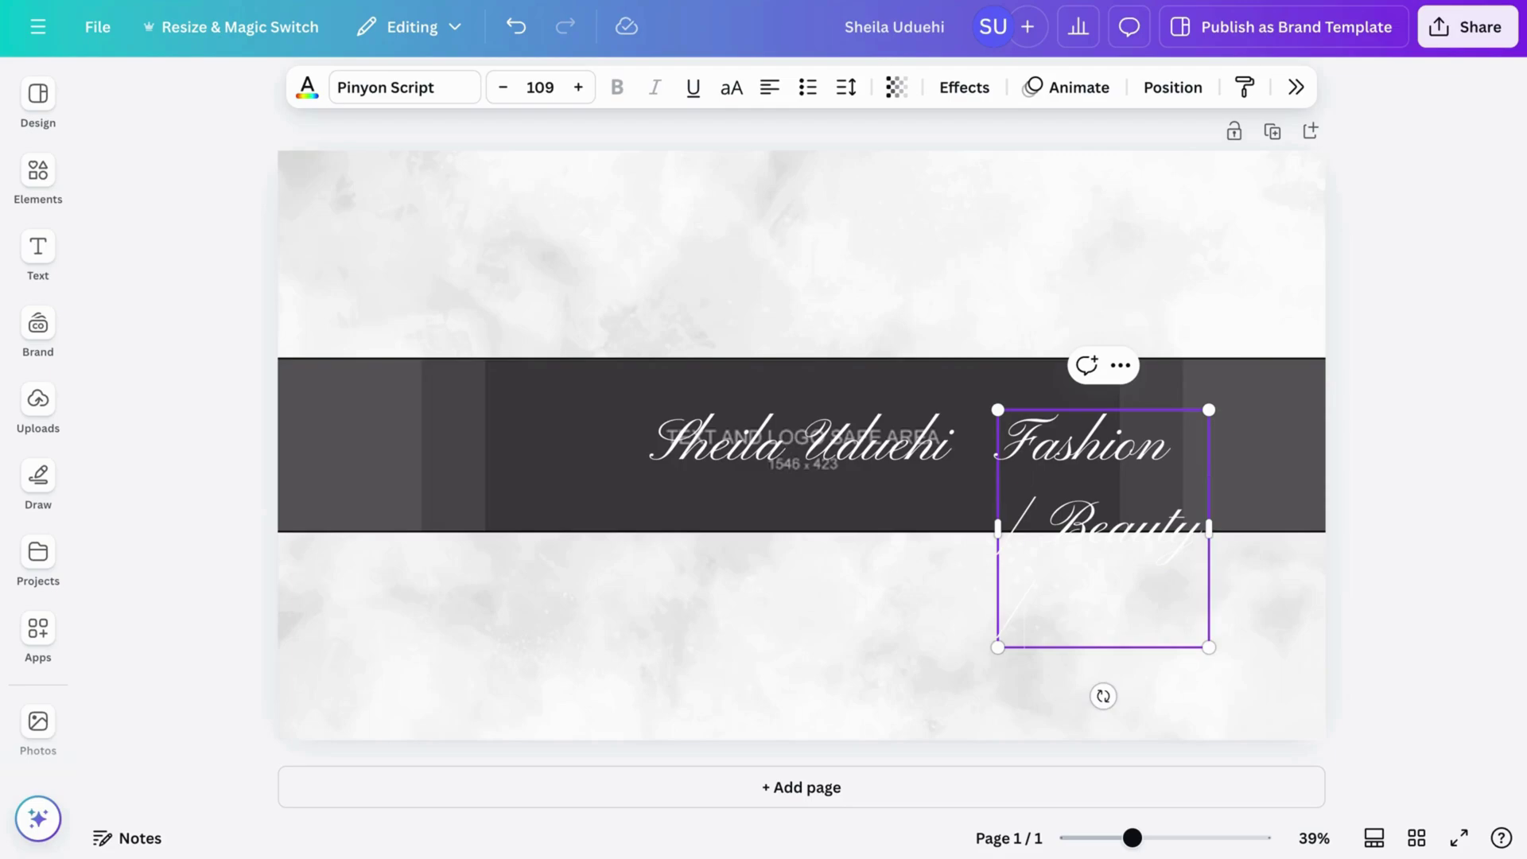
left_click_drag(1209, 486, 1374, 487)
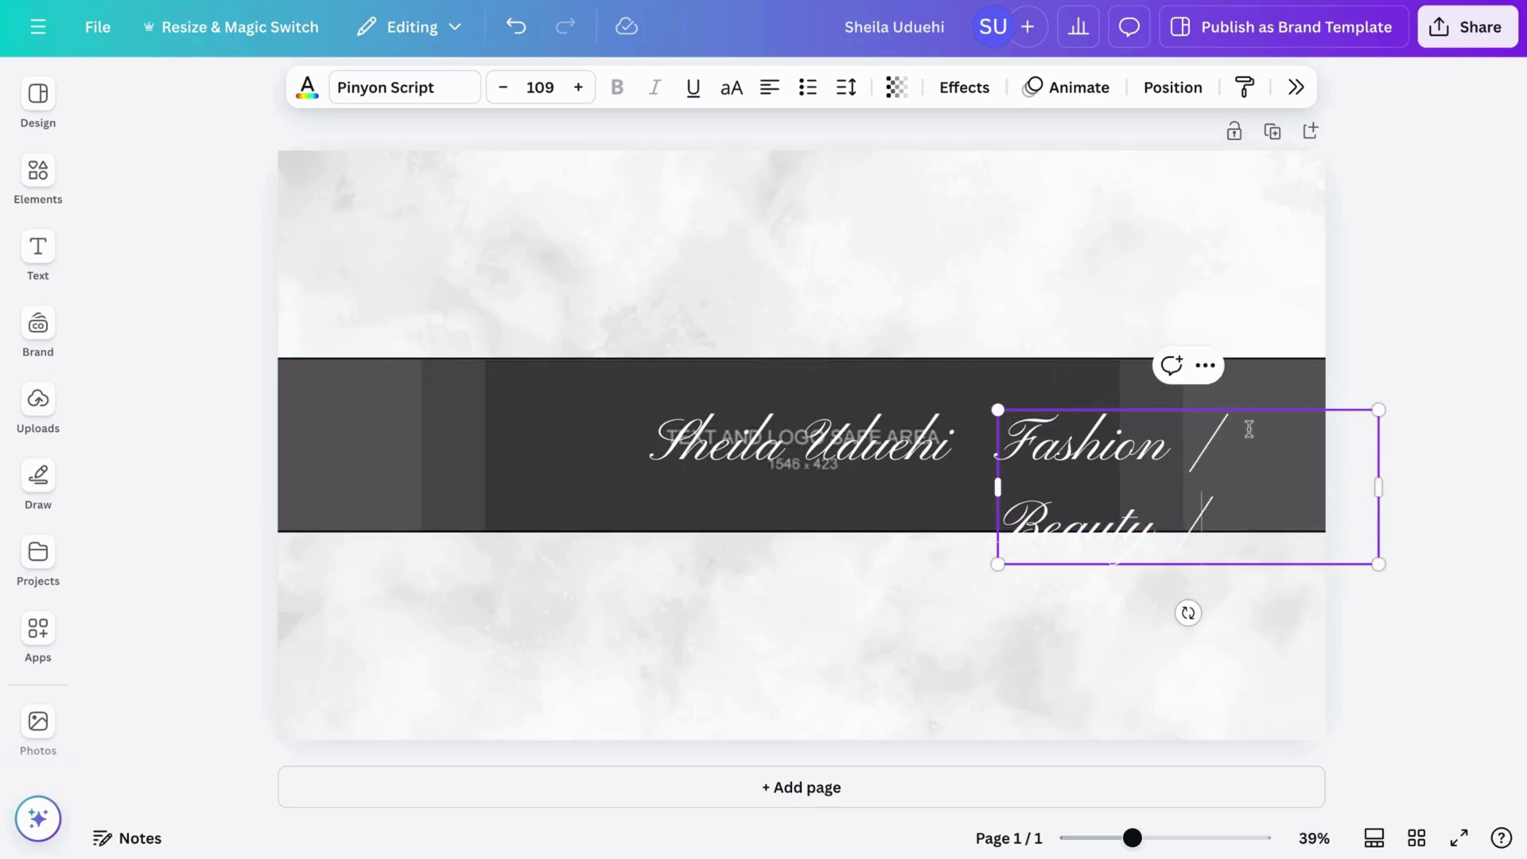
left_click(1376, 342)
left_click(1238, 495)
left_click_drag(1237, 495, 1161, 485)
Finish the tagline as 'Fashion / Beauty / Lifestyle', widen it and shift it left.
left_click(1163, 490)
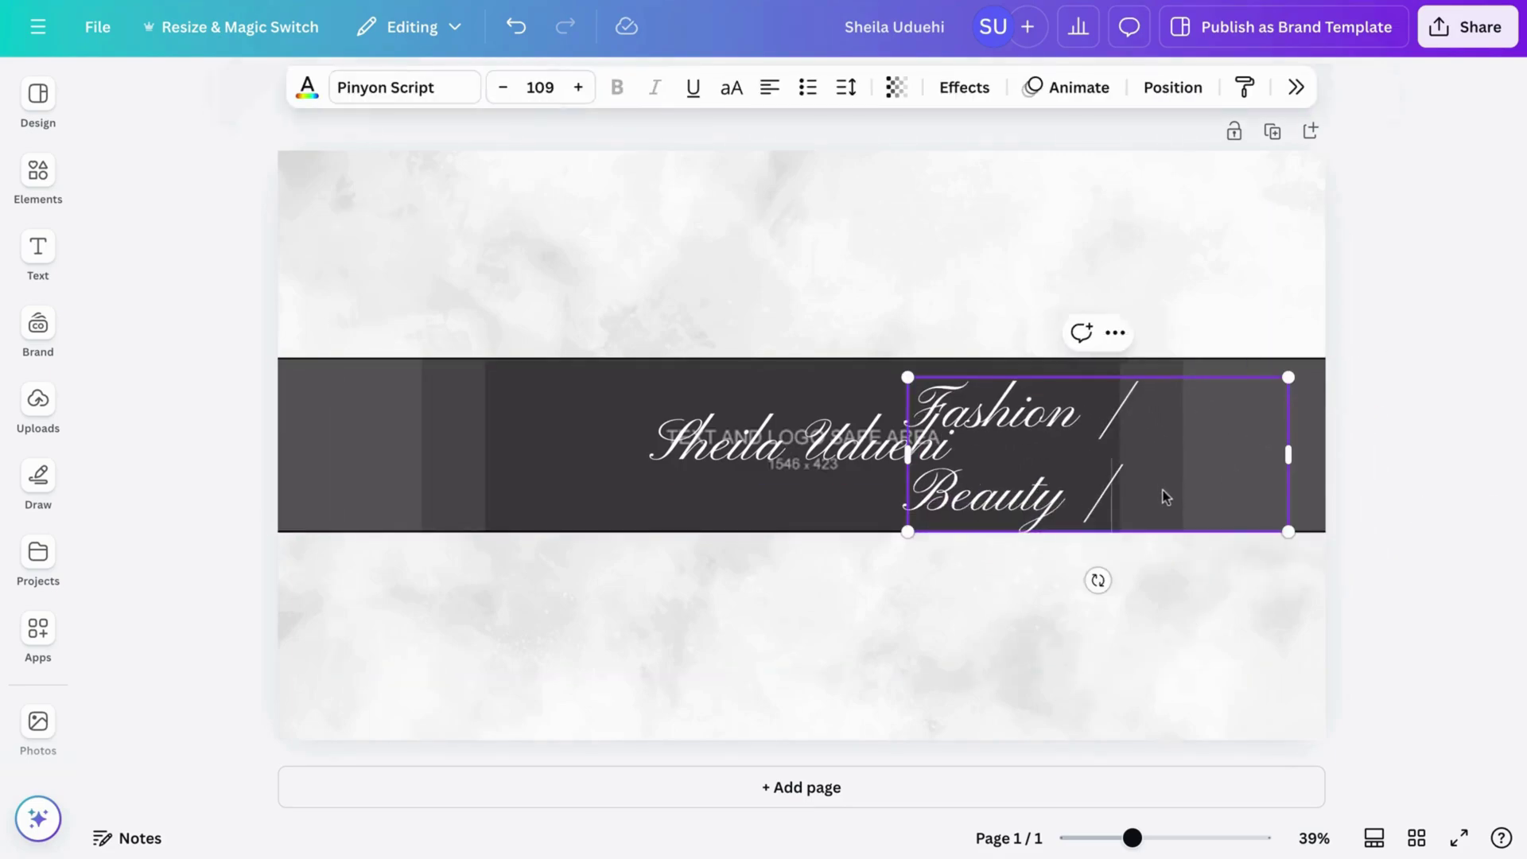
key("BackSpace")
type("Lifestyle")
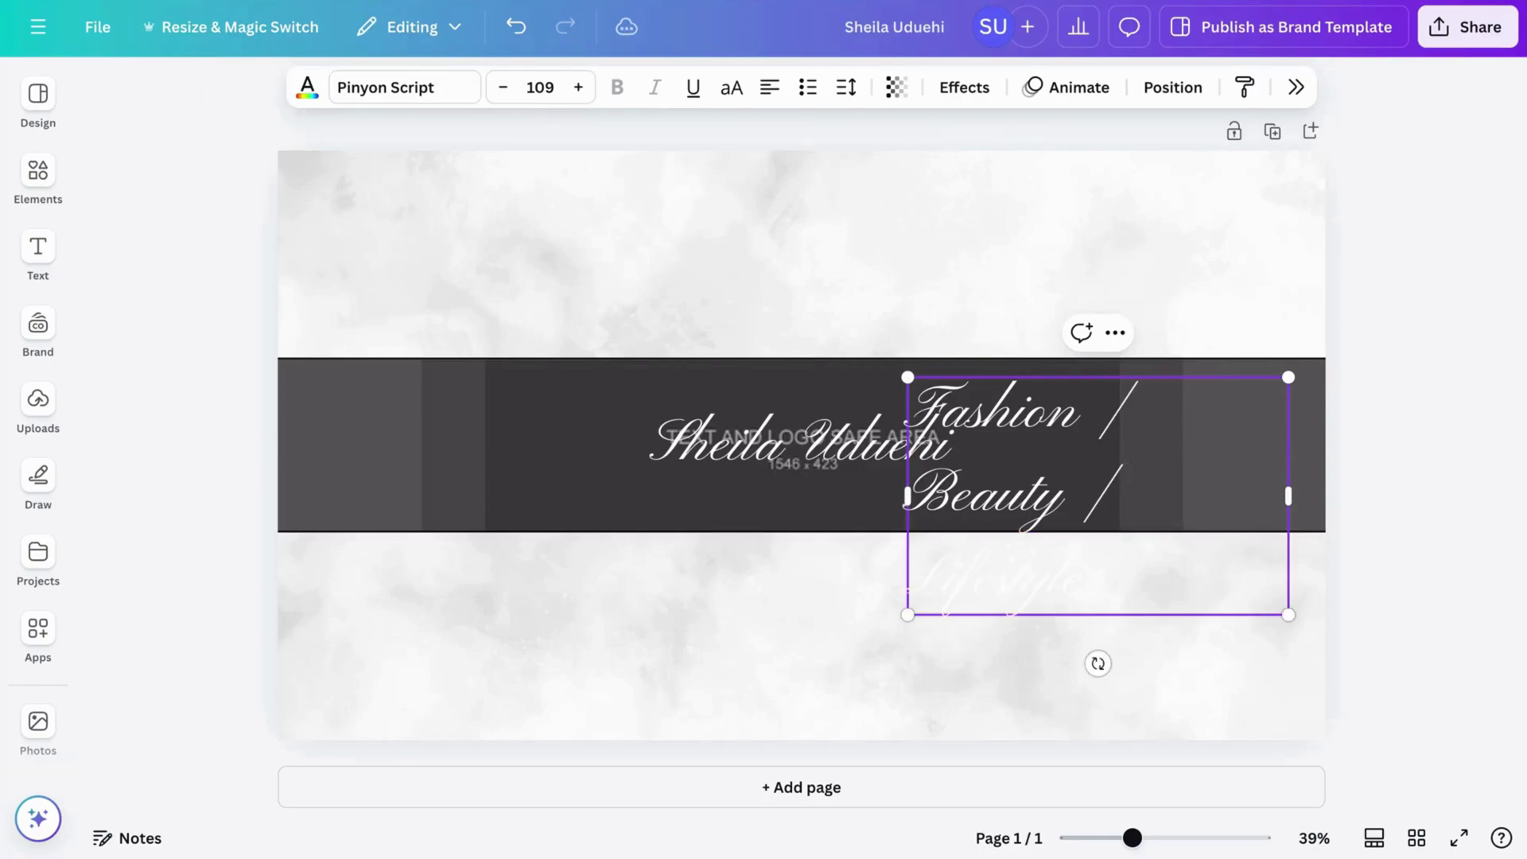
left_click_drag(1290, 498, 1472, 487)
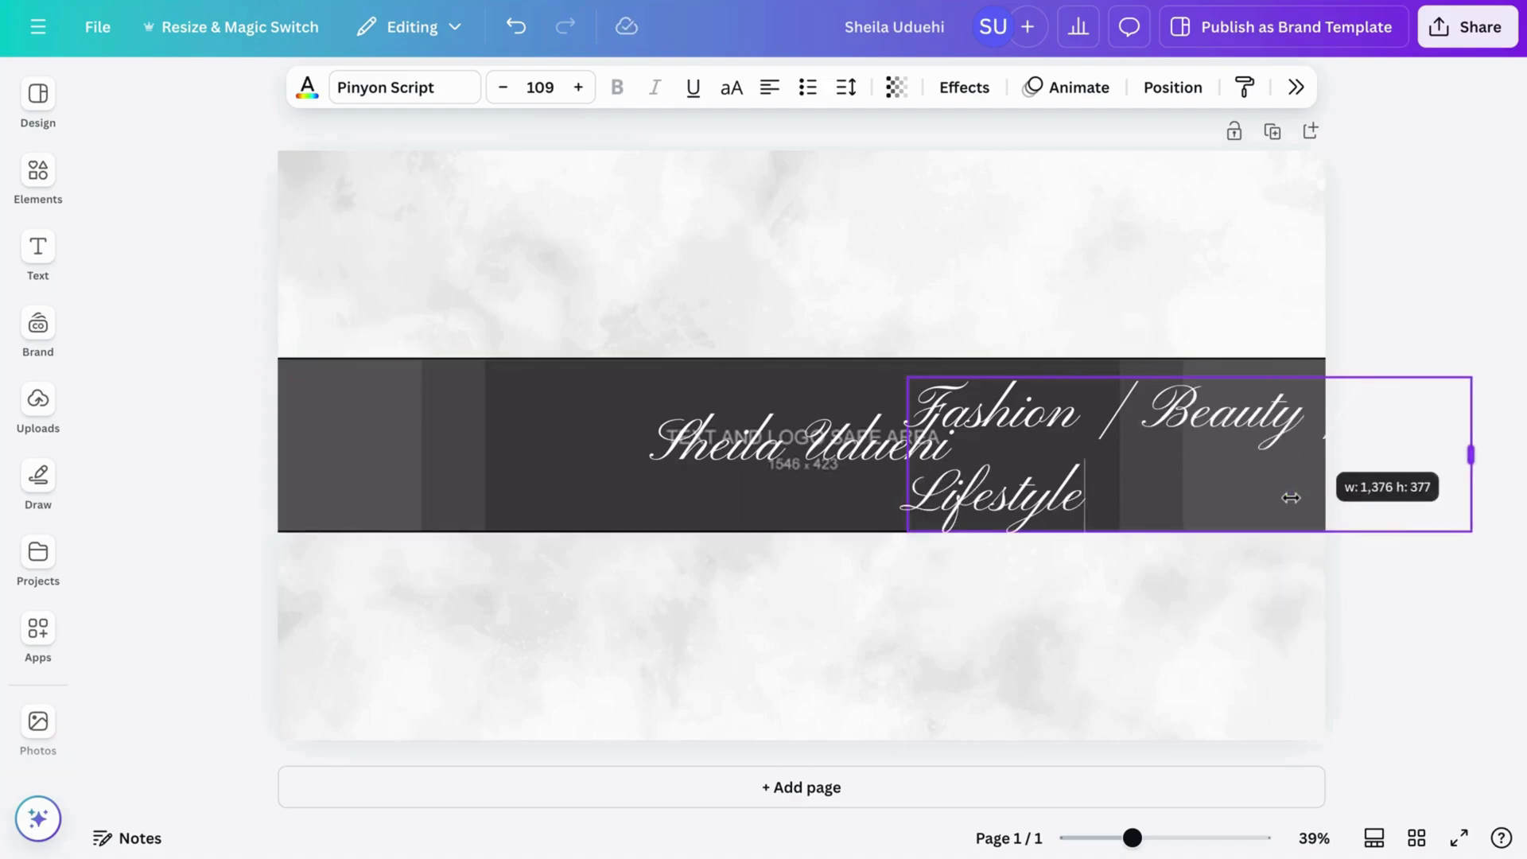
left_click_drag(1375, 430, 1168, 431)
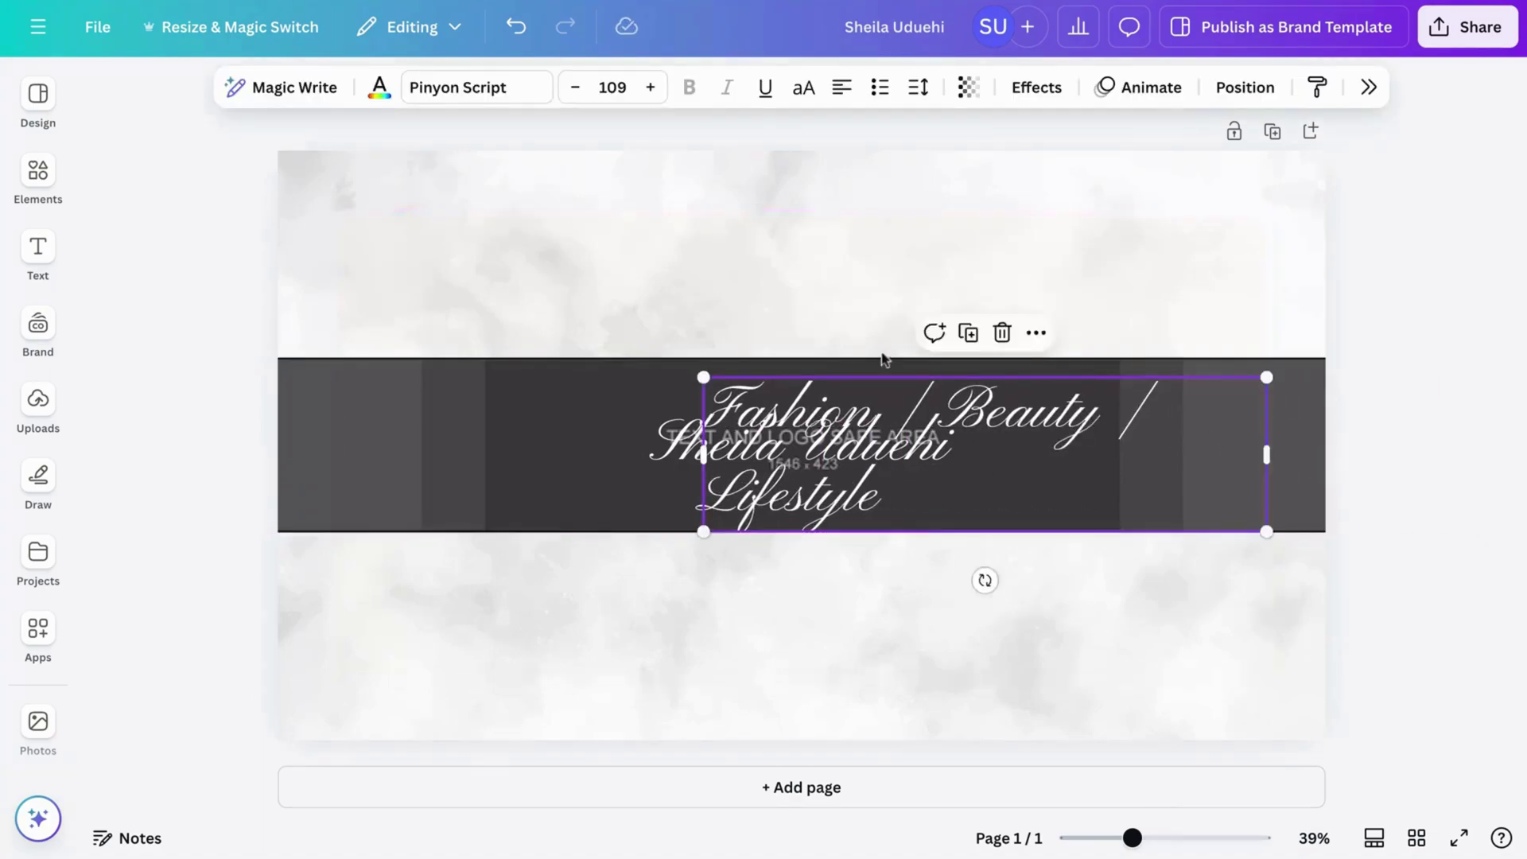
Change the tagline font to TT Chocolates.
left_click(518, 93)
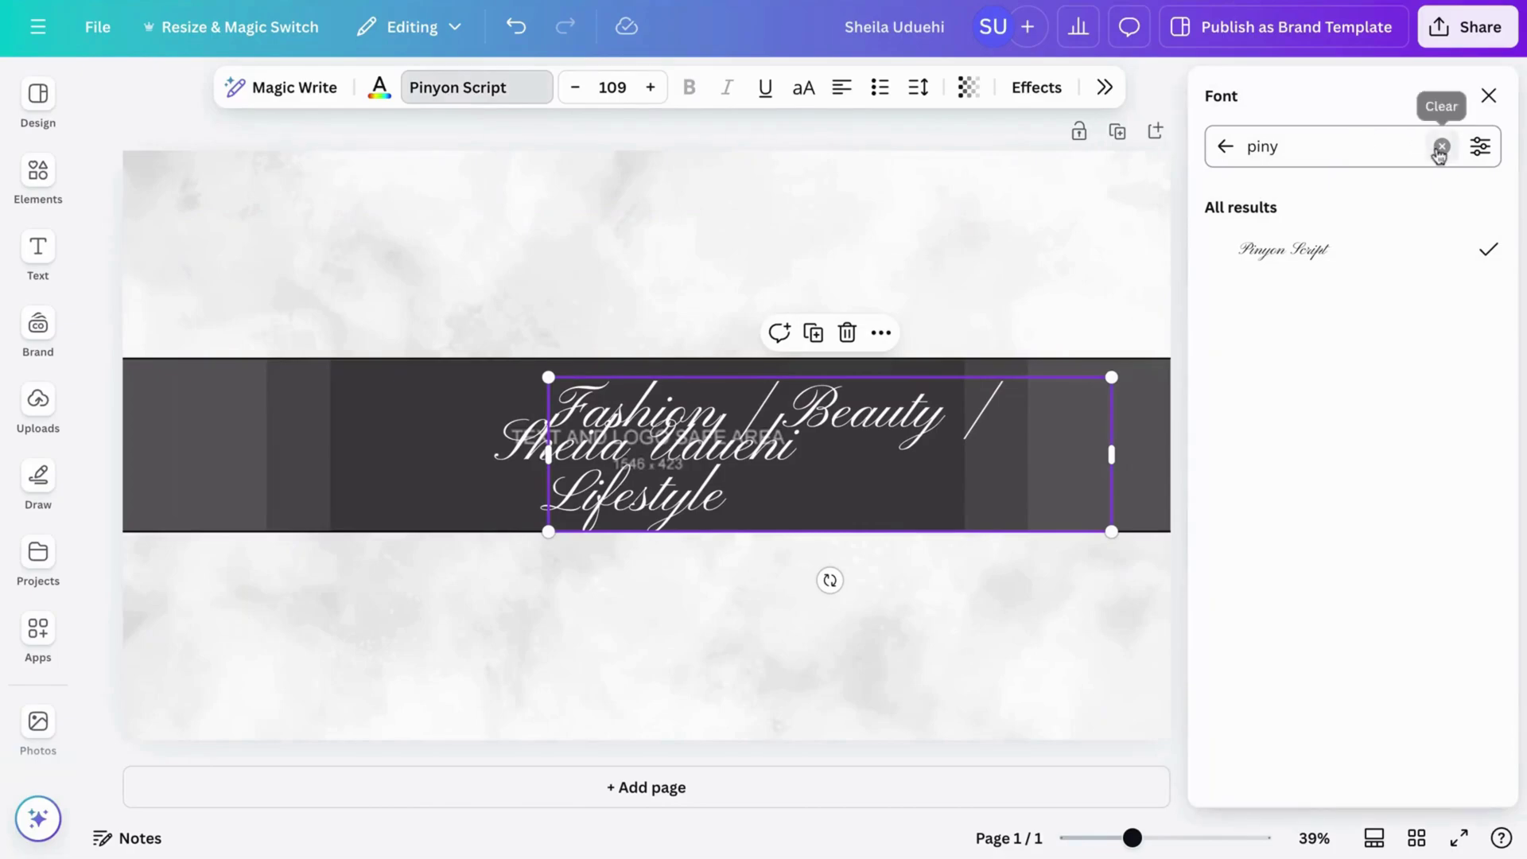
left_click(1437, 148)
type("tt")
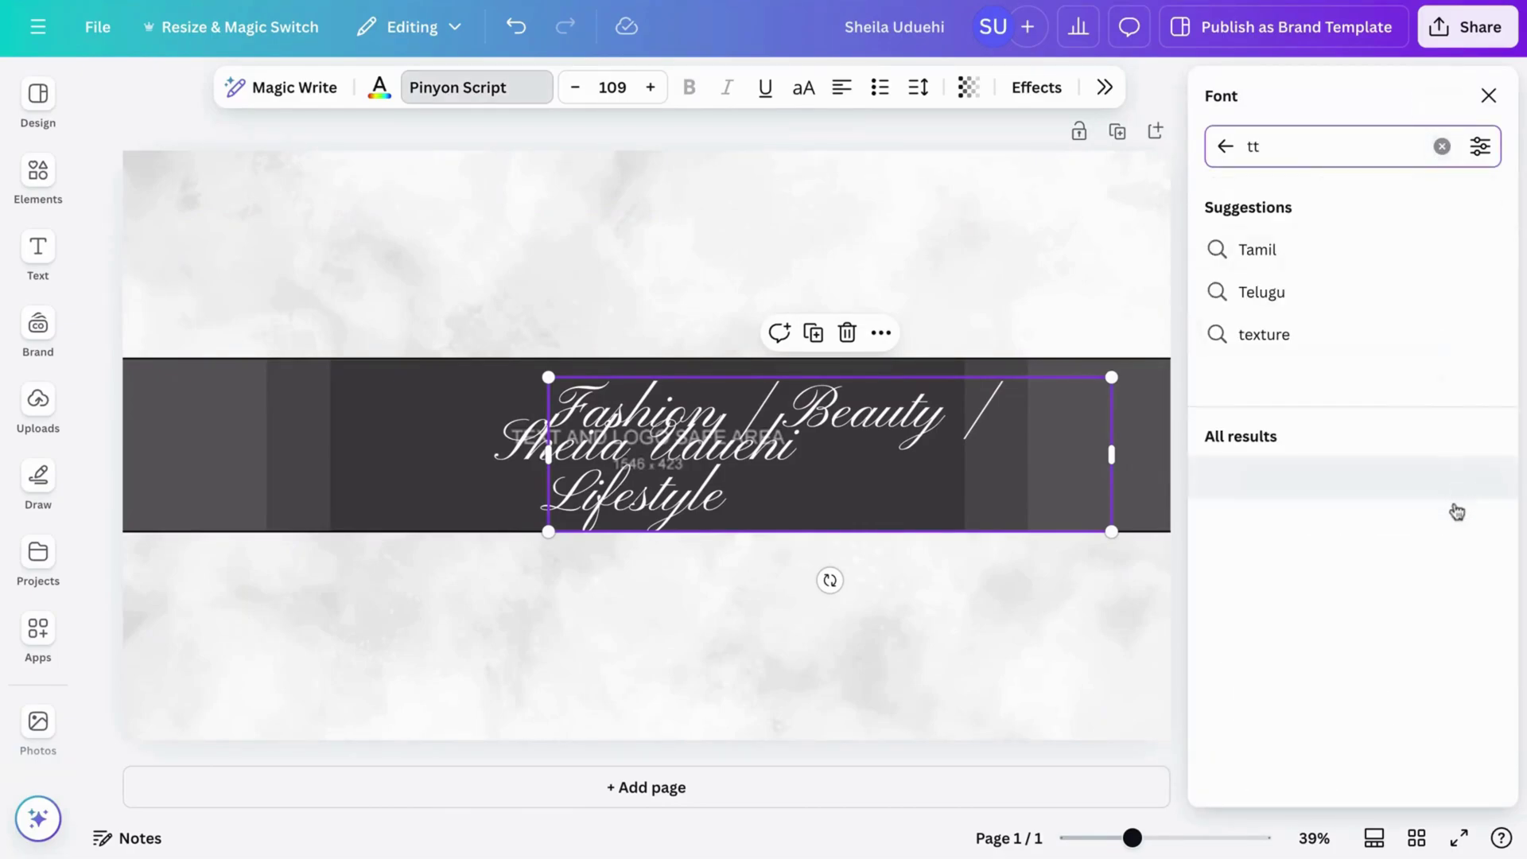
left_click(1428, 480)
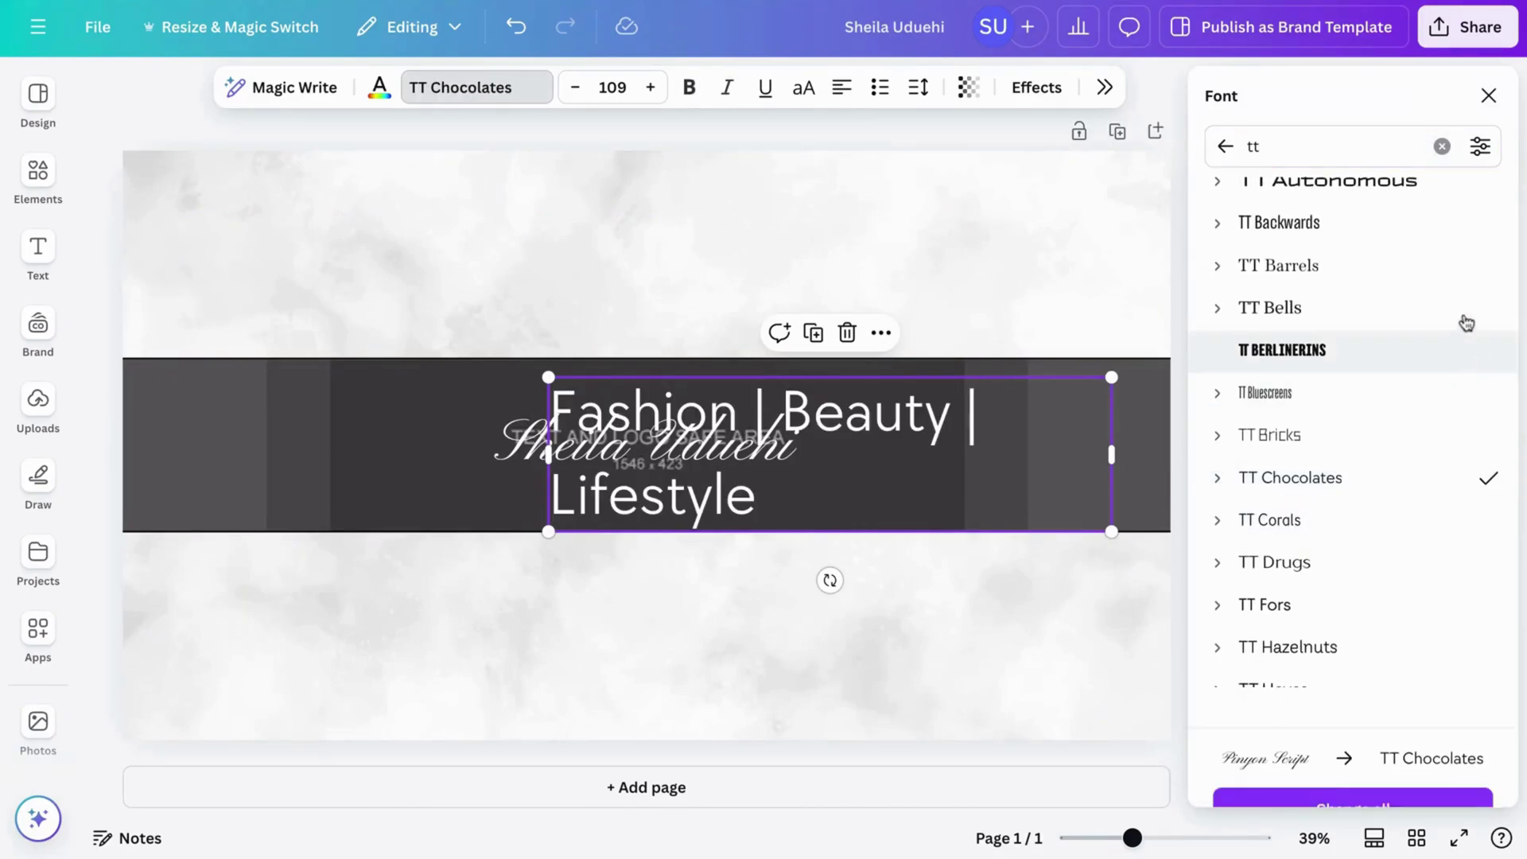
left_click(1486, 98)
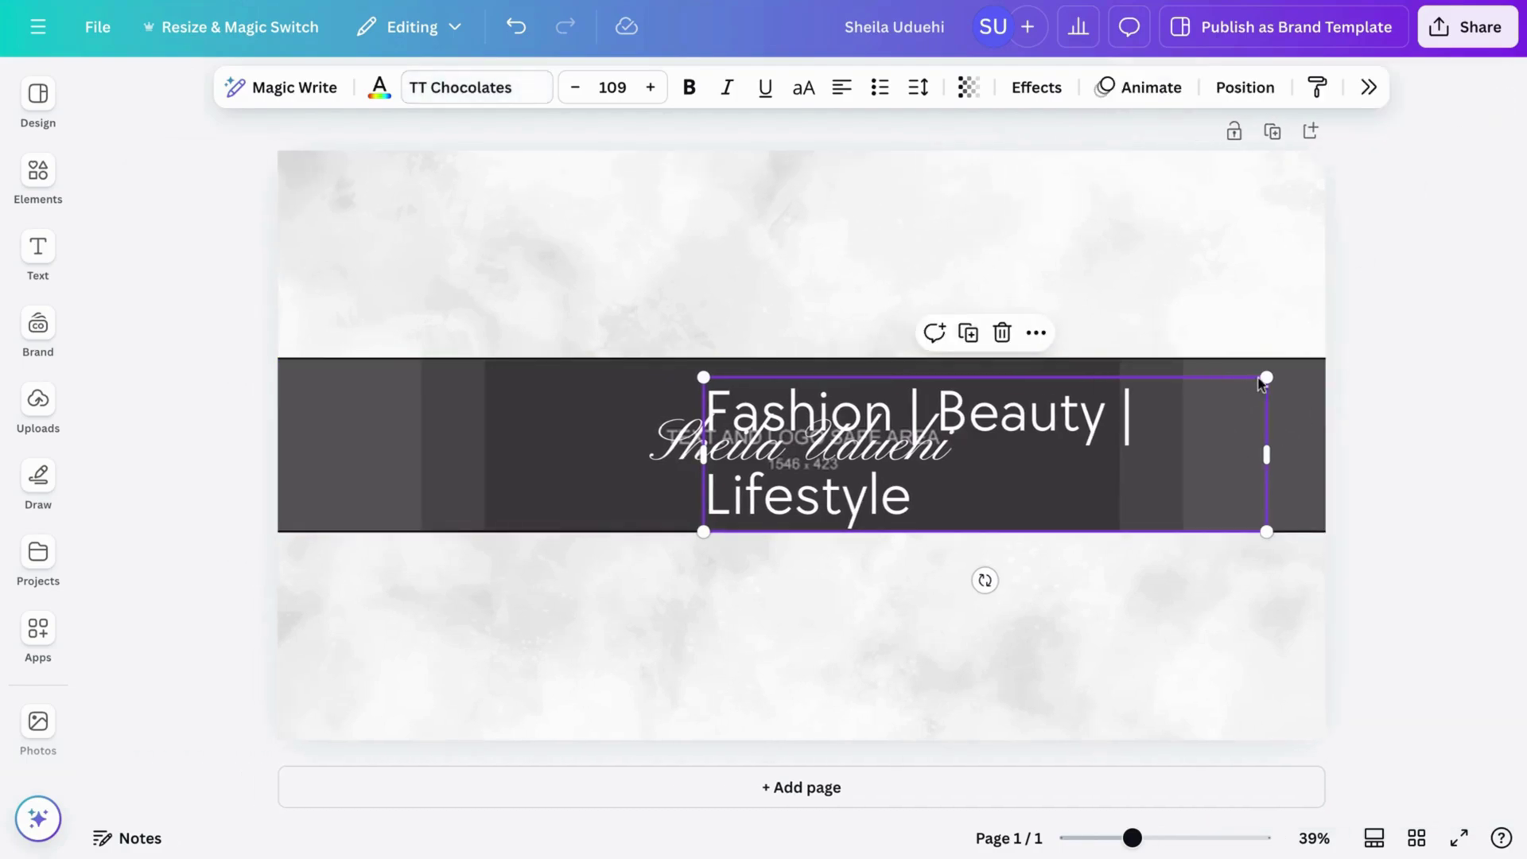
Shrink the tagline to size 27.7 and move it beneath the script name.
left_click_drag(1272, 375, 943, 503)
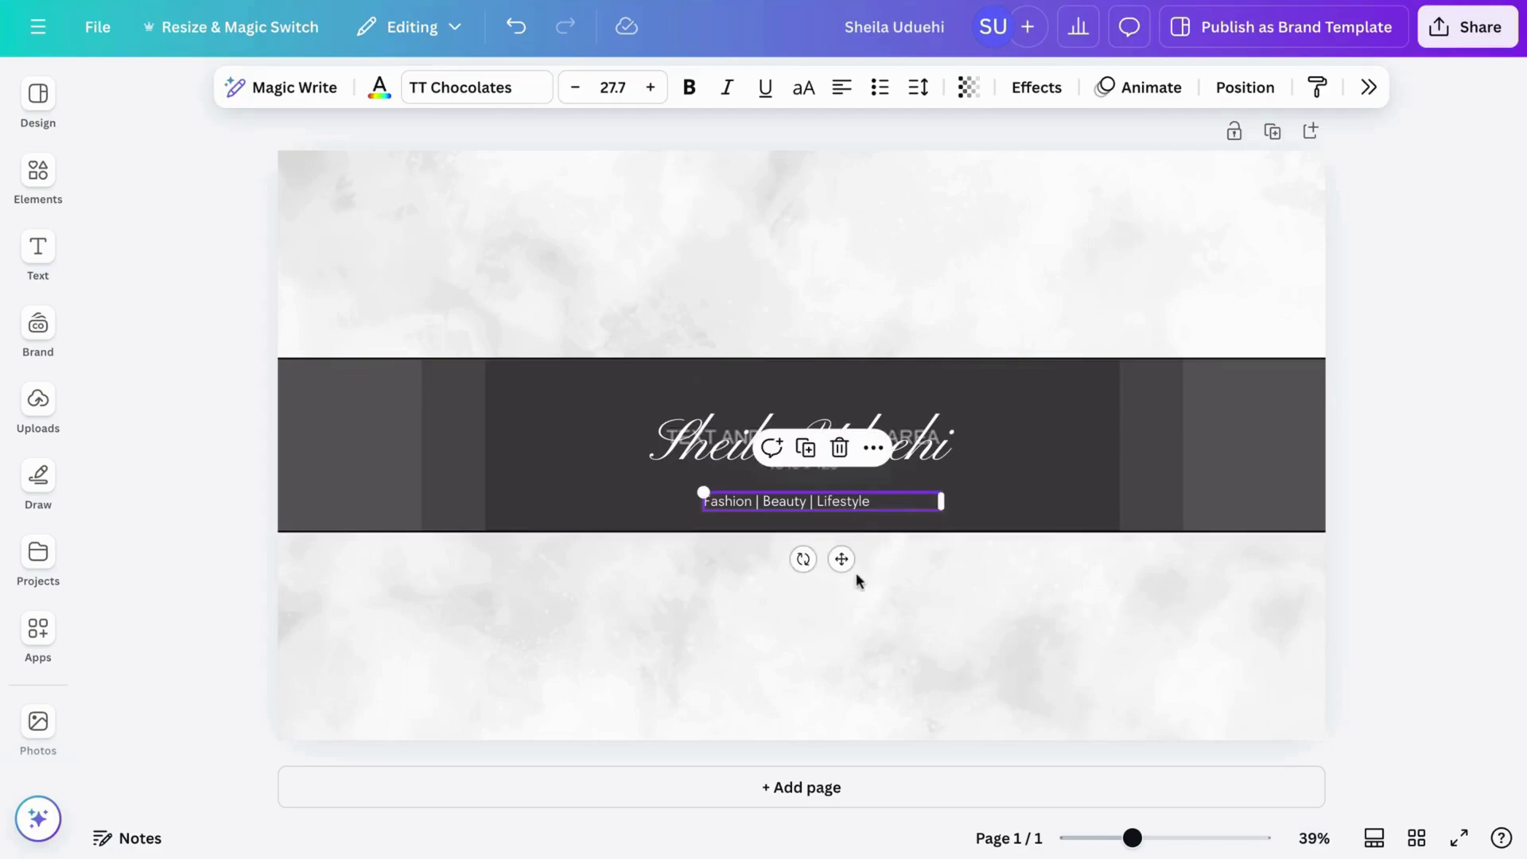
mouse_move(841, 559)
left_mouse_down()
mouse_move(800, 528)
mouse_move(833, 566)
left_mouse_up()
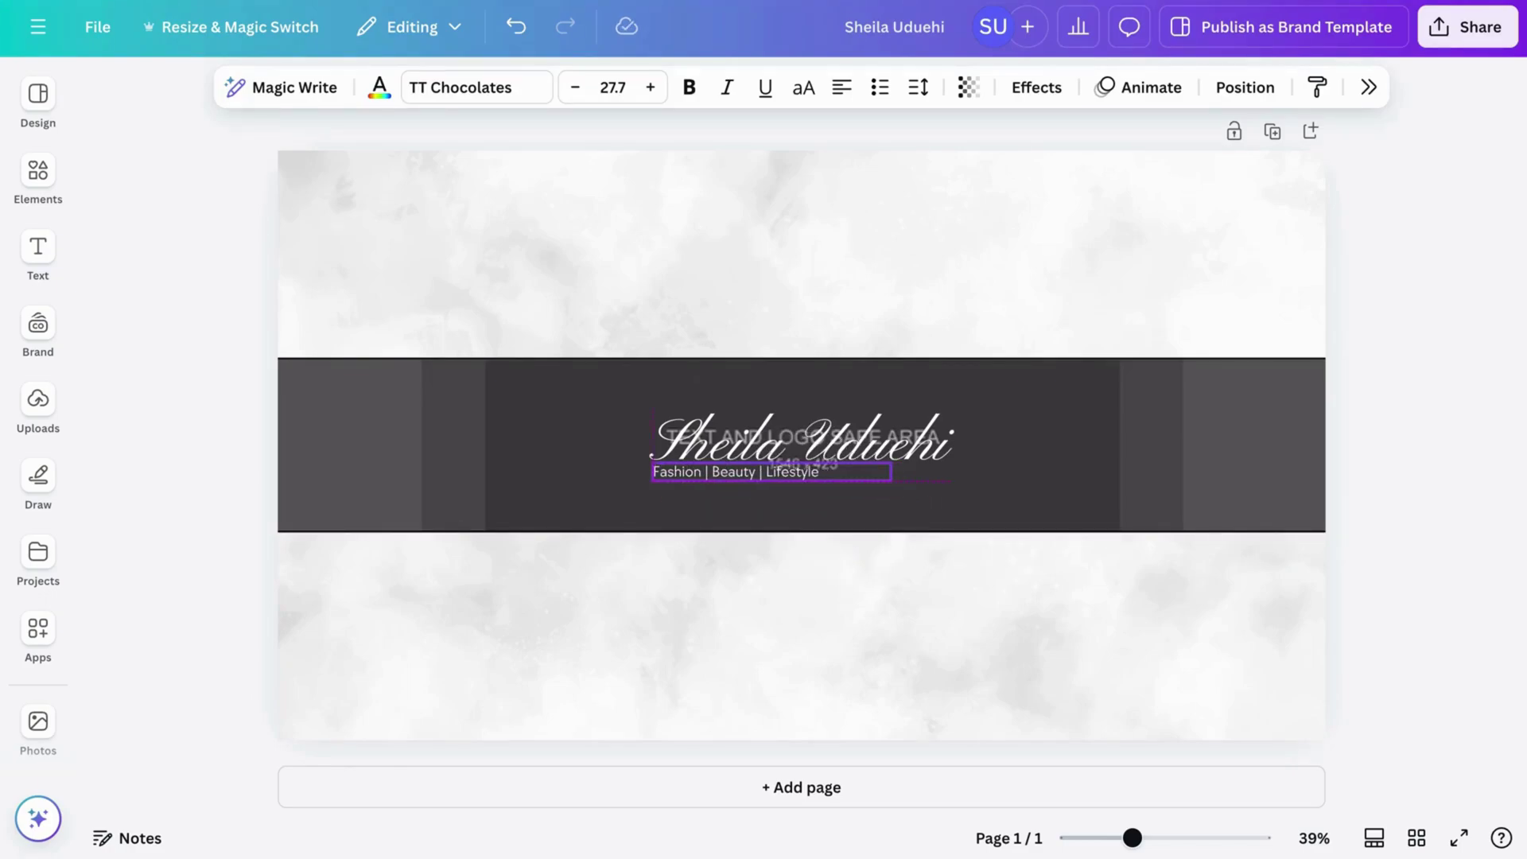
left_click(841, 587)
left_click(779, 475)
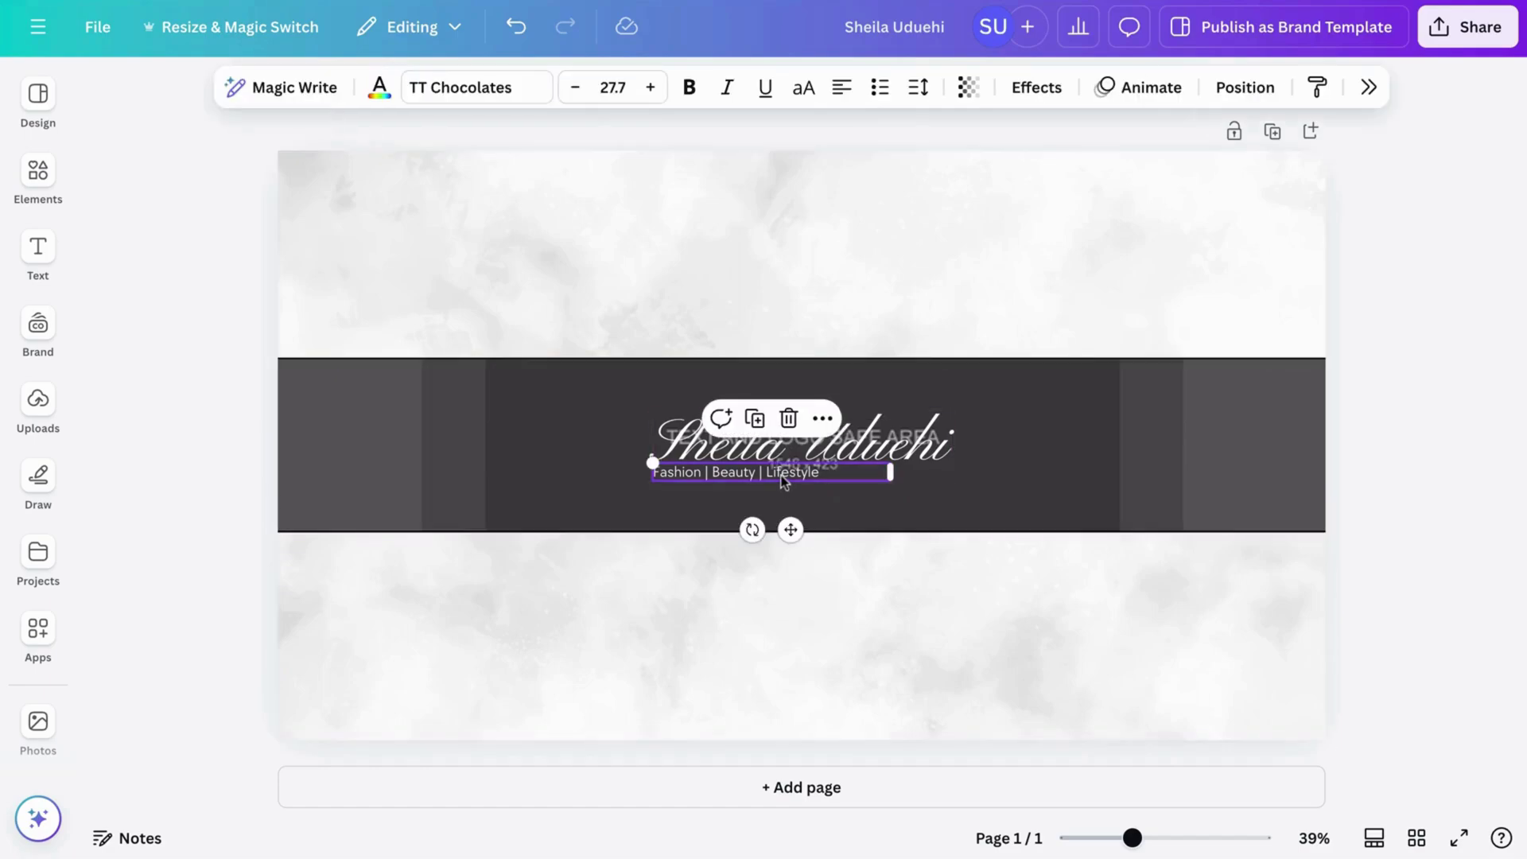
Raise the tagline font size to about 48.7, widening its box to fit.
left_click(666, 94)
left_click(667, 93)
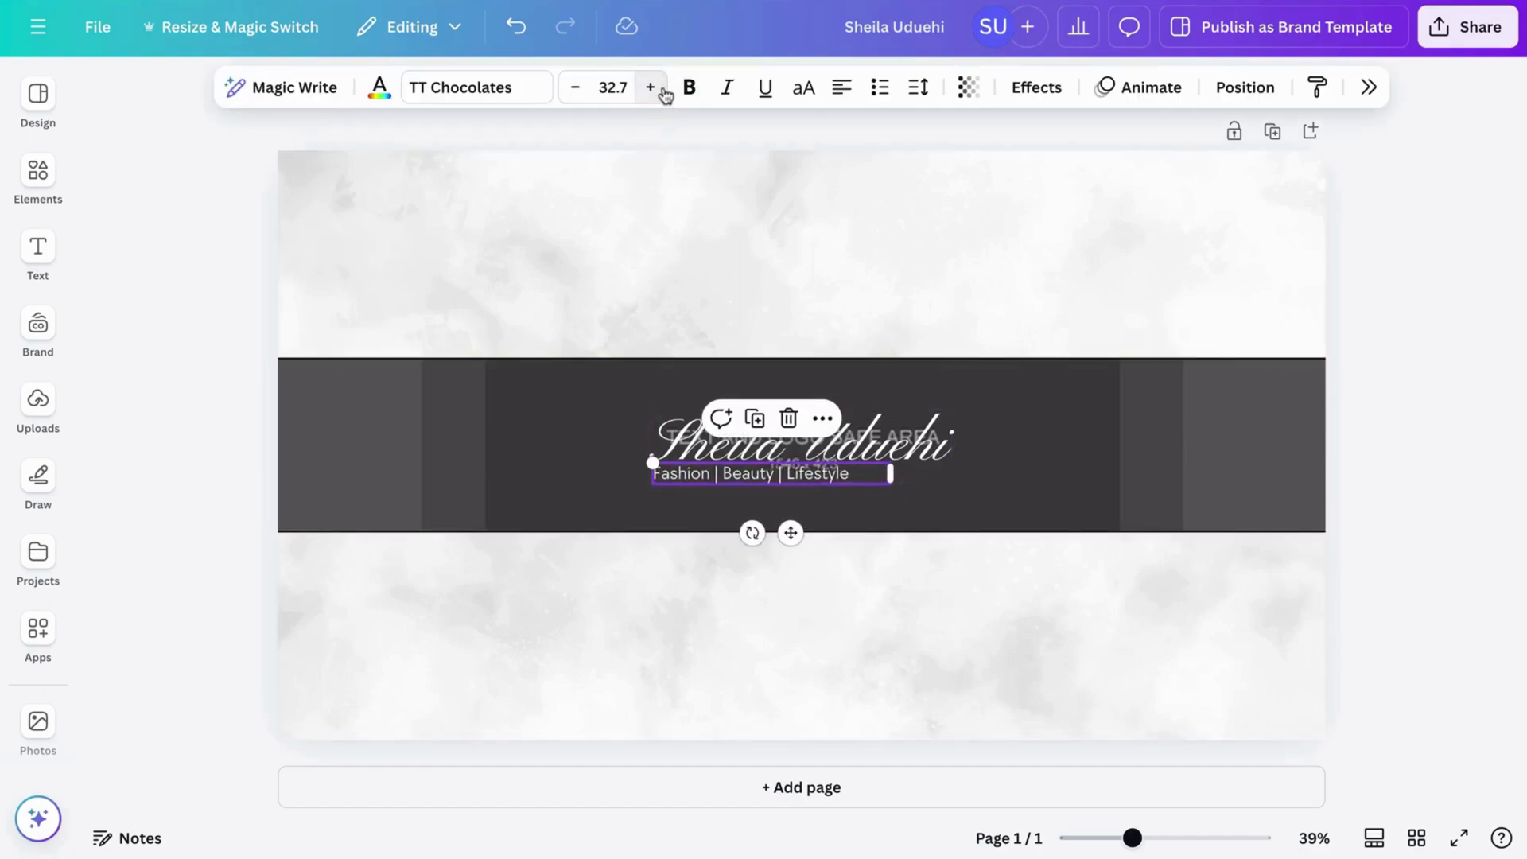
left_click(666, 93)
left_click(666, 93)
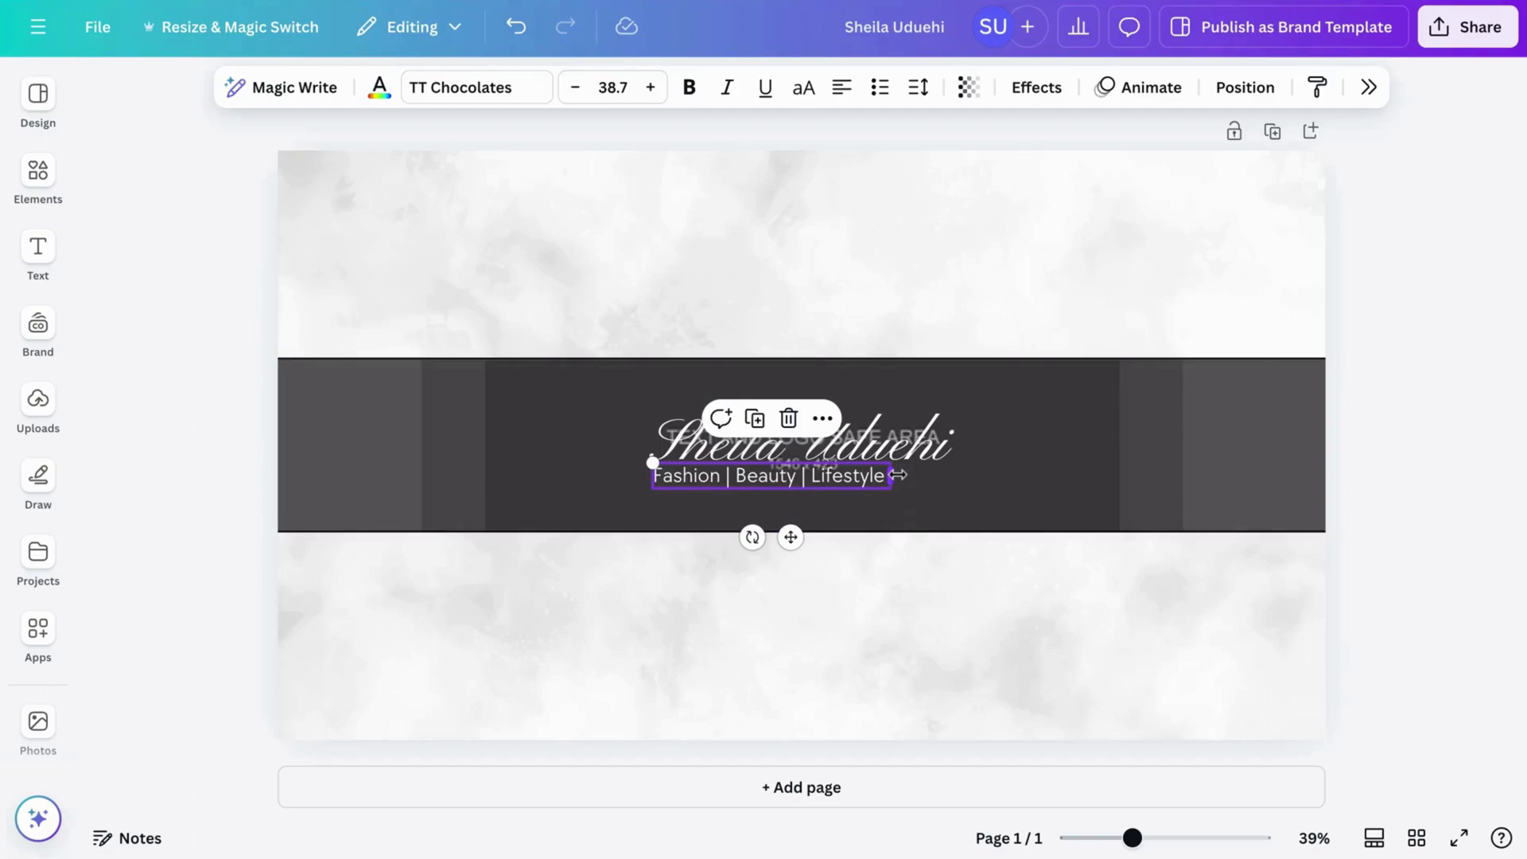
left_click_drag(897, 475, 966, 476)
left_click(665, 97)
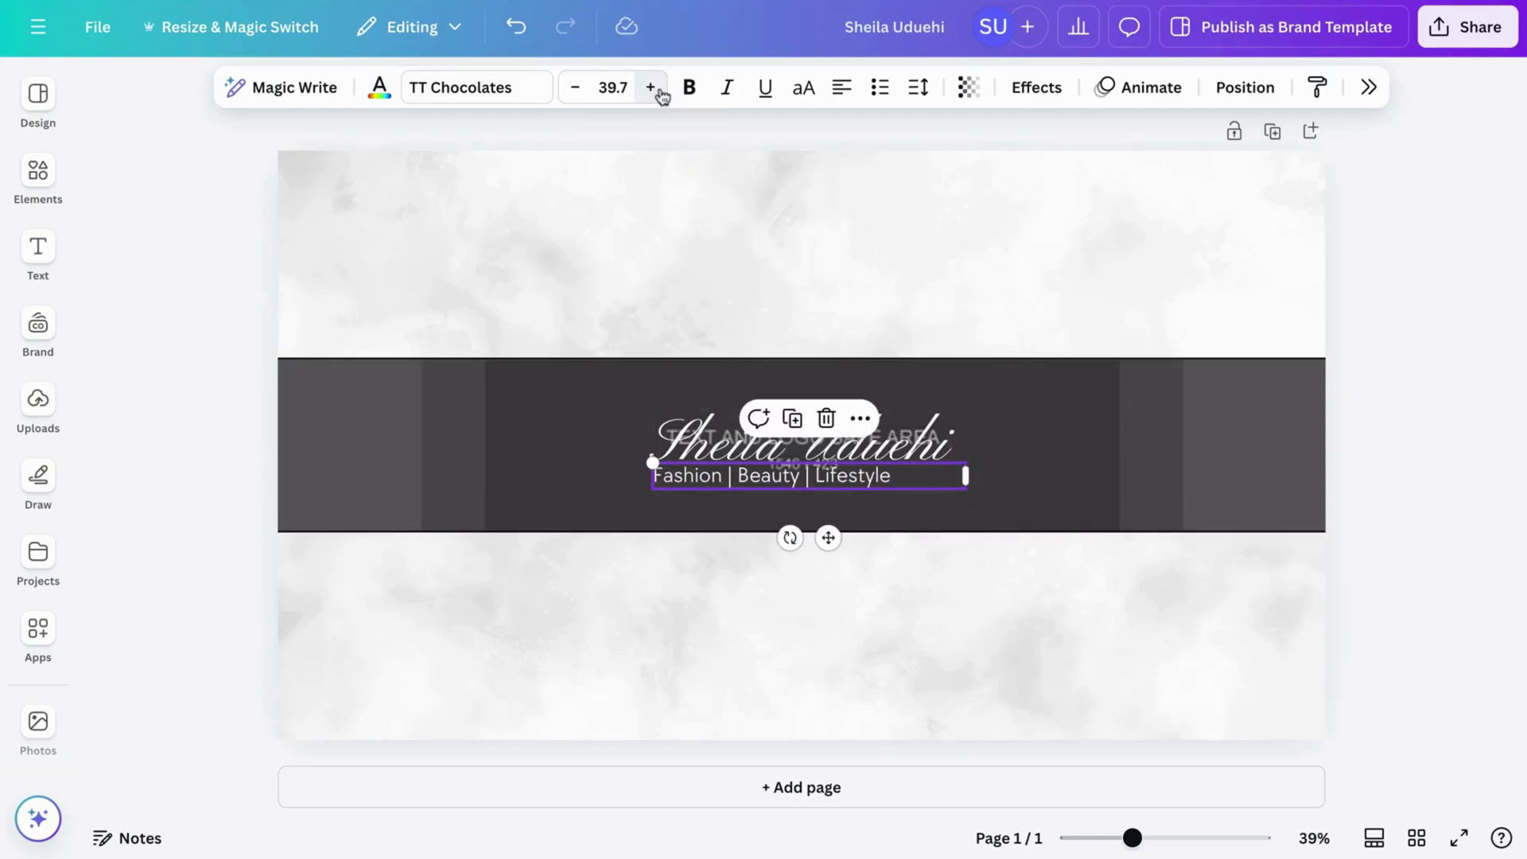
left_click(664, 96)
left_click(664, 96)
left_click(663, 97)
left_click(663, 97)
left_click(663, 97)
left_click(662, 96)
left_click(662, 97)
left_click(663, 96)
left_click(663, 97)
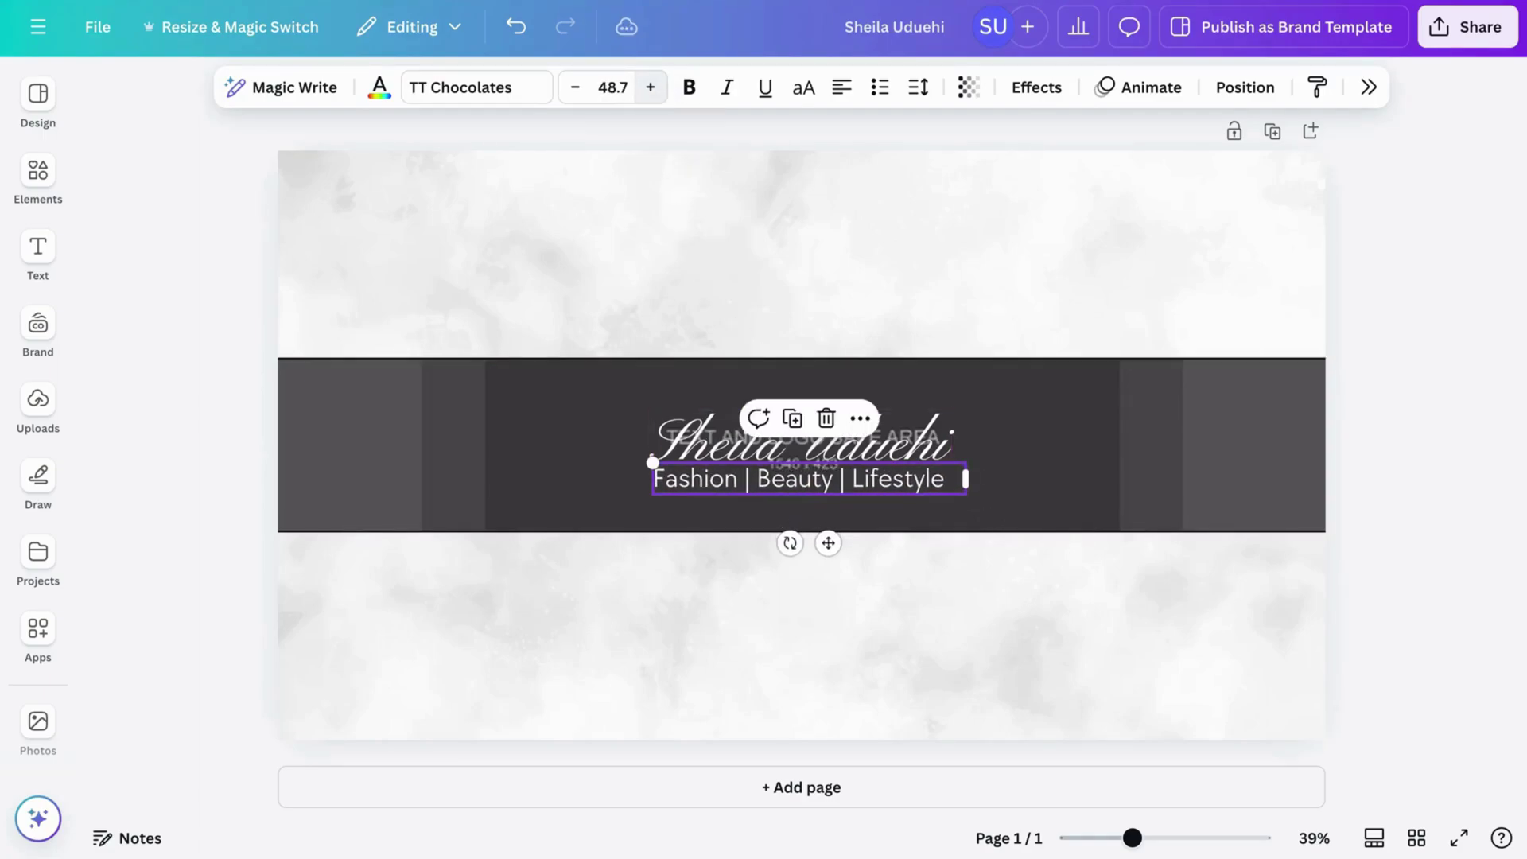
left_click(875, 283)
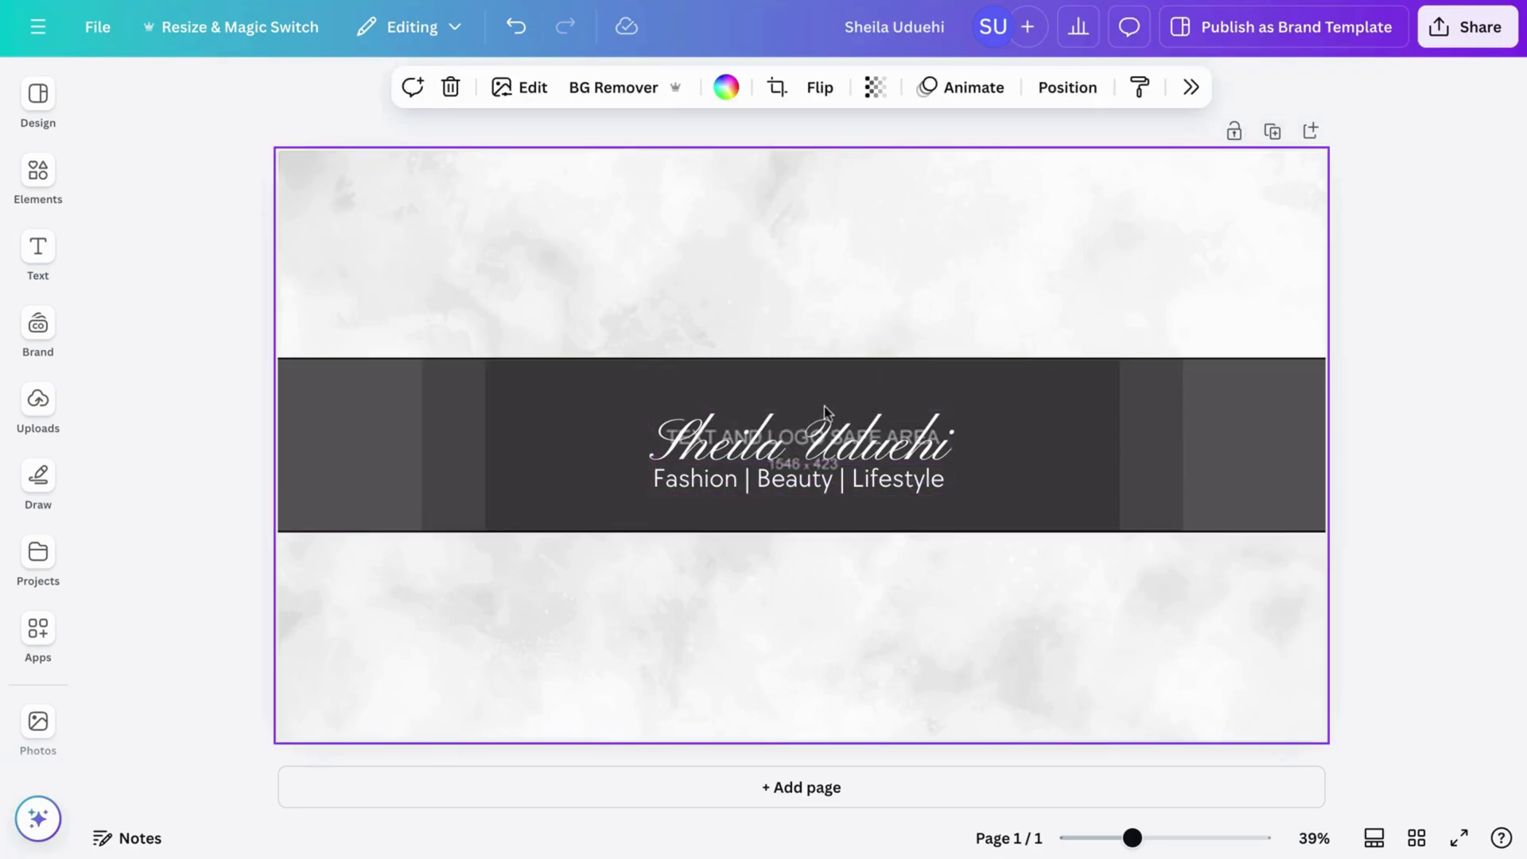
Remove the grey circle accidentally added to the banner from the elements library.
left_click(63, 178)
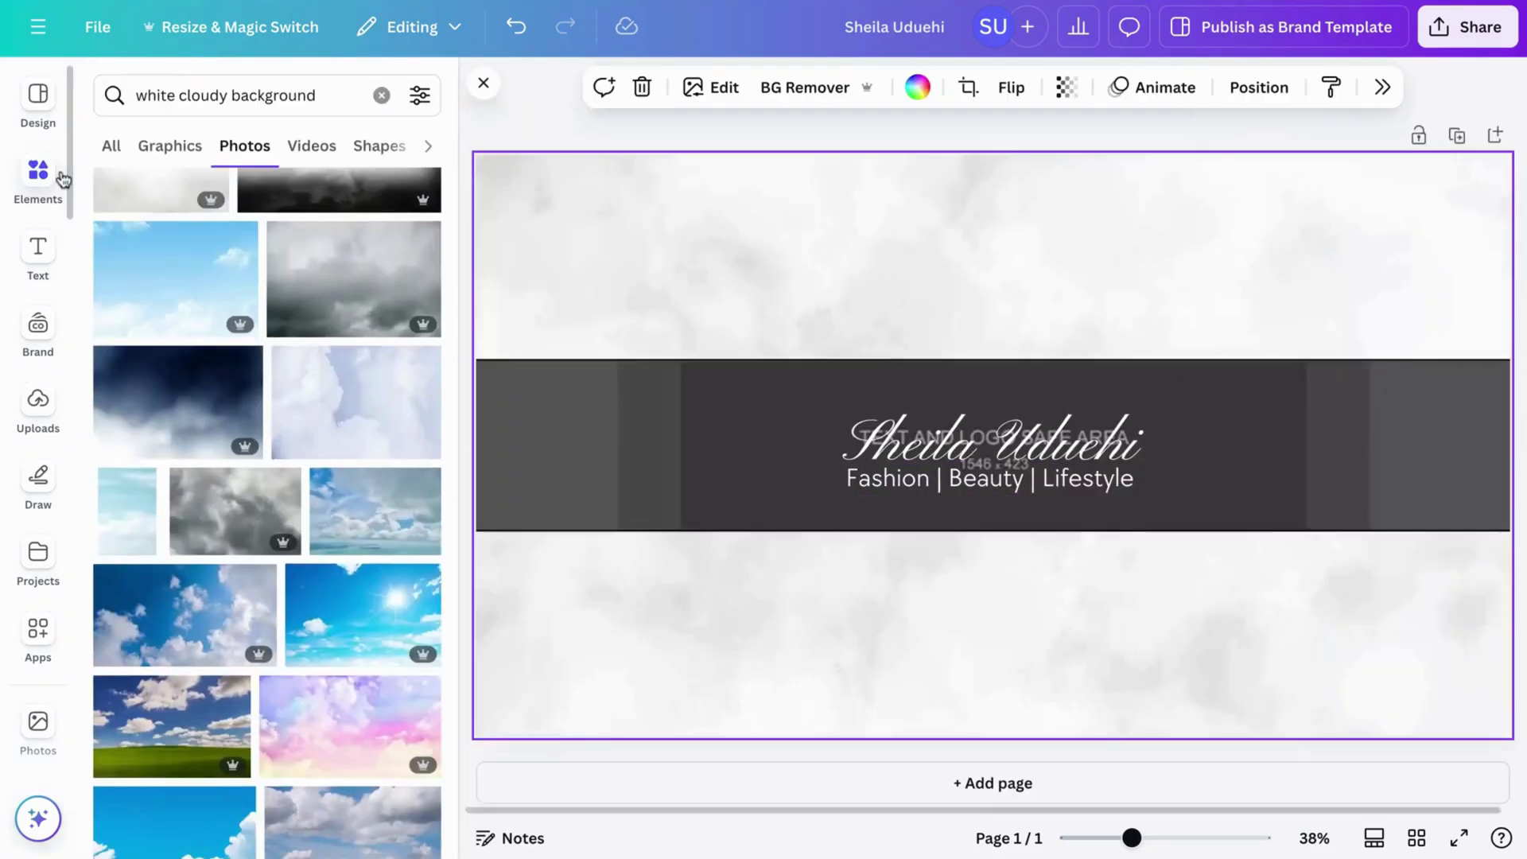
left_click(378, 99)
key("c")
left_click(379, 114)
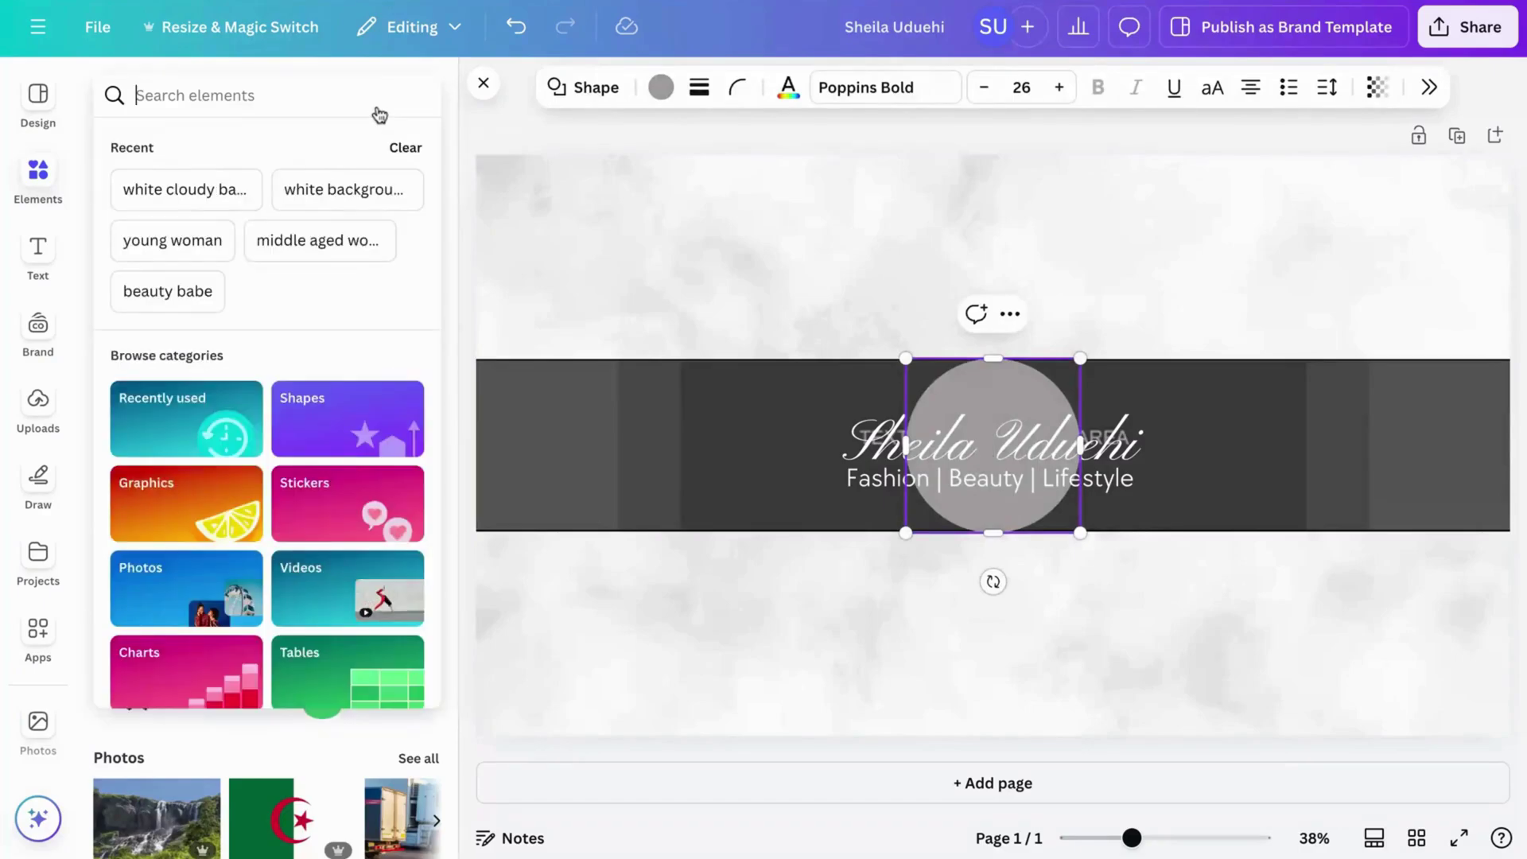
left_click(957, 396)
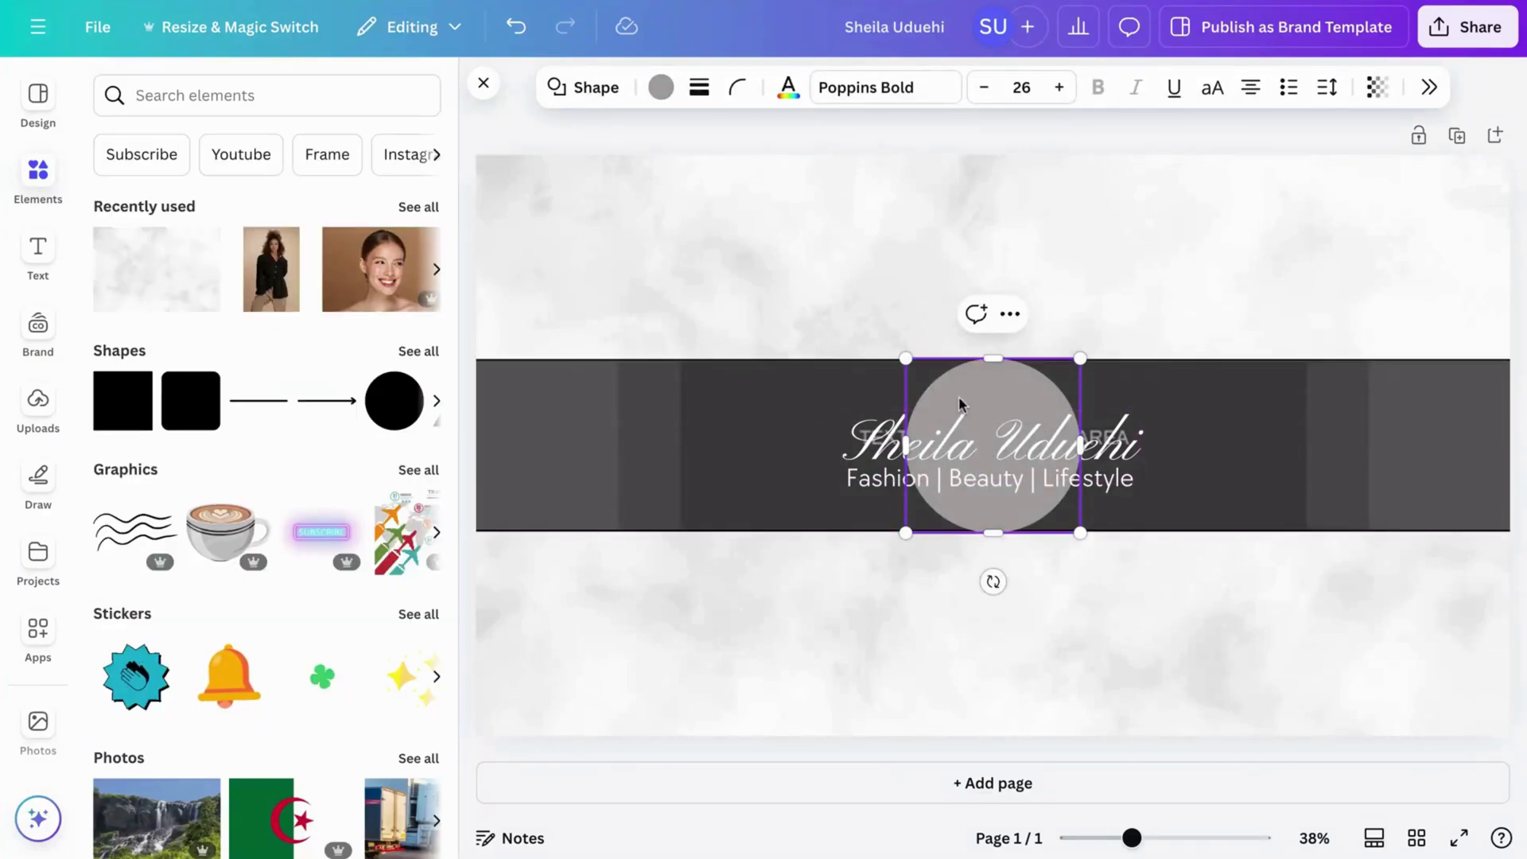
left_click(818, 215)
left_click(981, 398)
key("Delete")
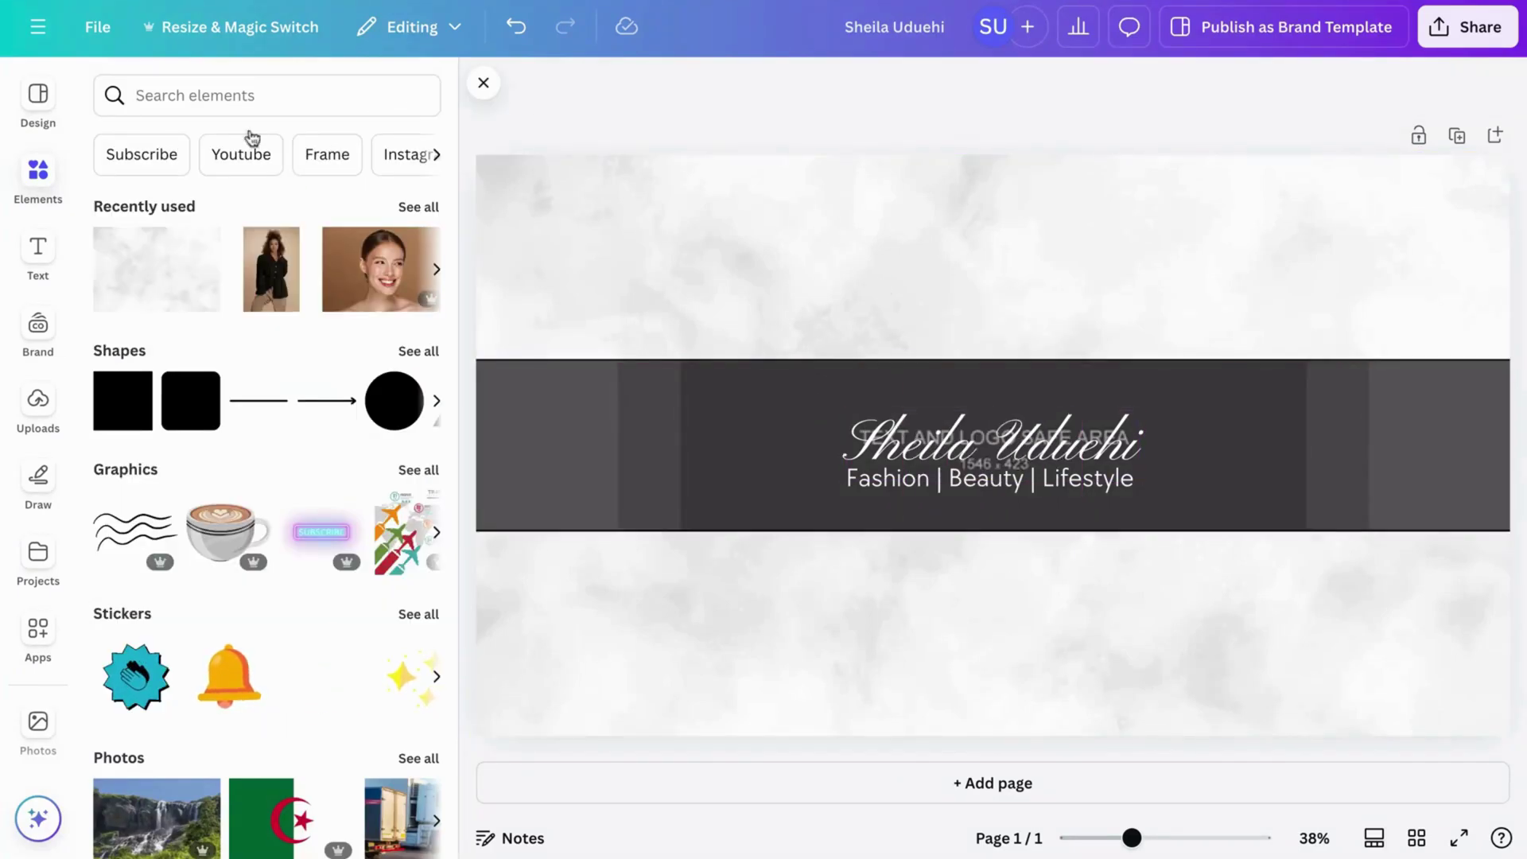
Add a rounded frame from the 'circle frame' results, shrink it and place it left of the name.
left_click(252, 96)
type("cir")
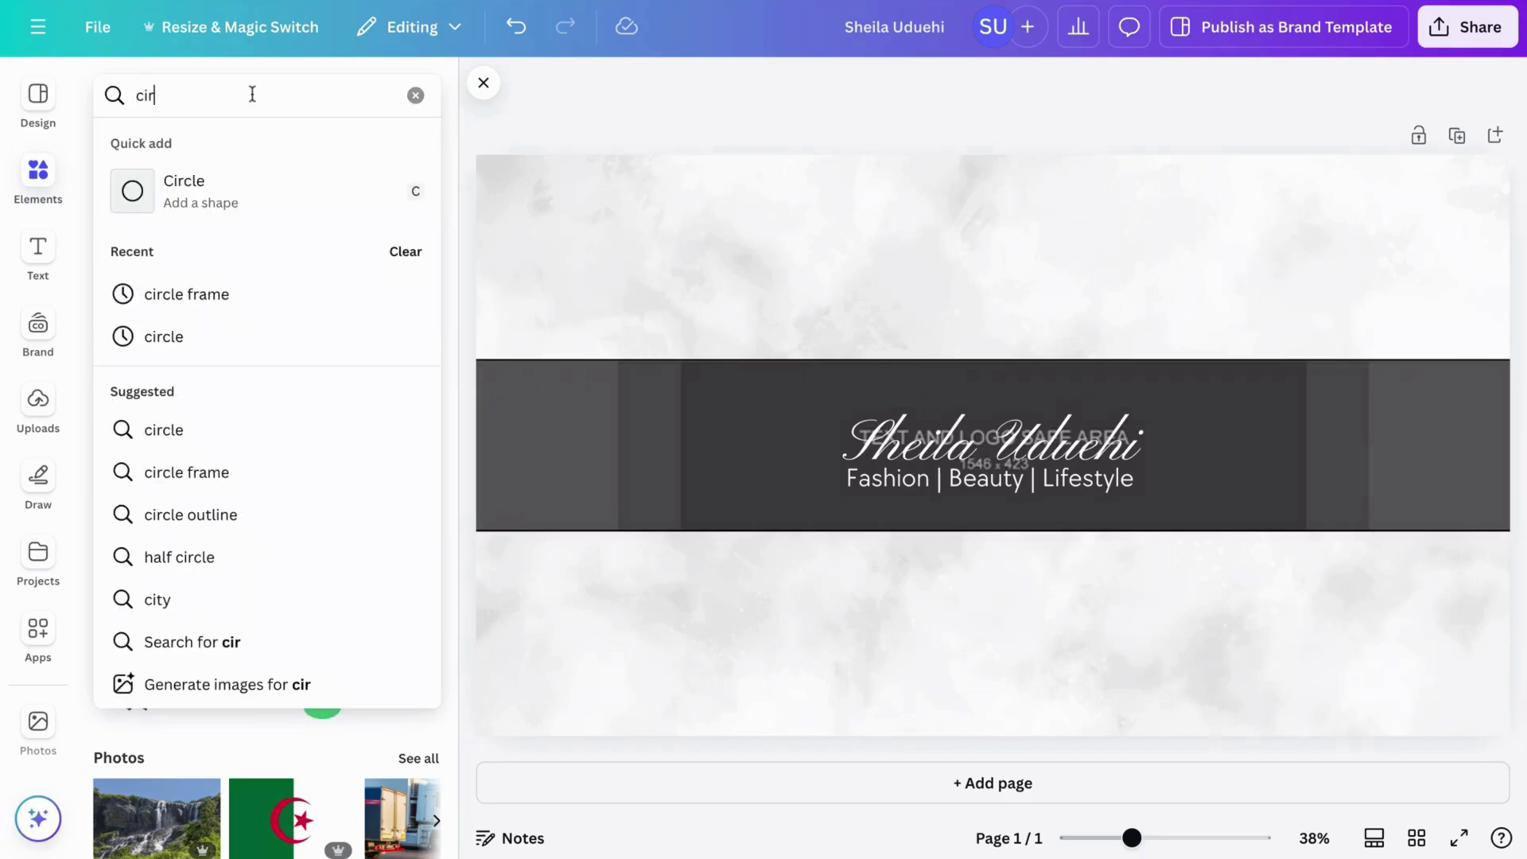
type("cle frame")
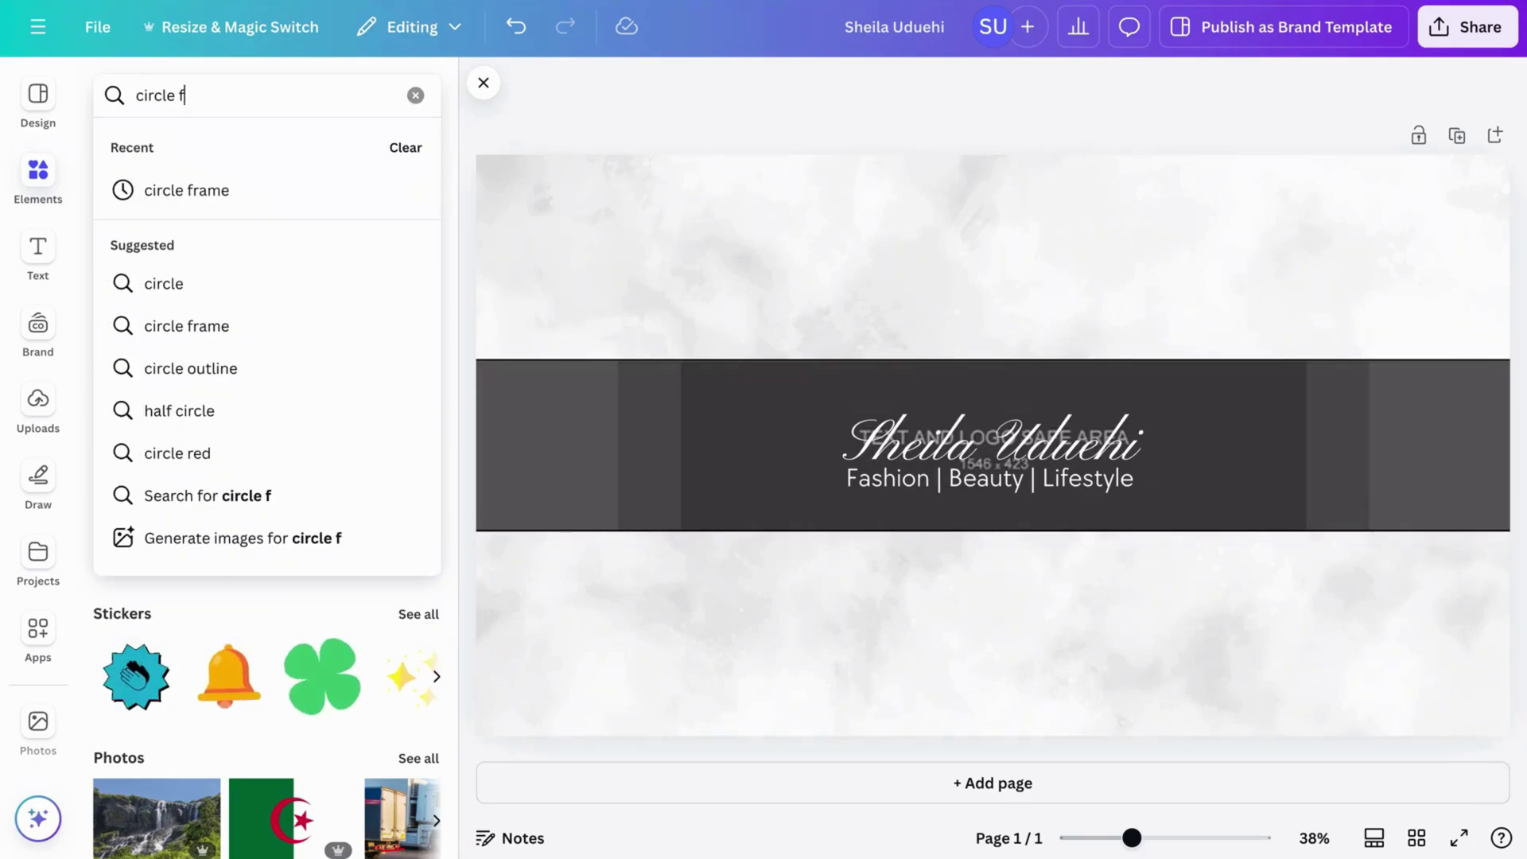
left_click(242, 189)
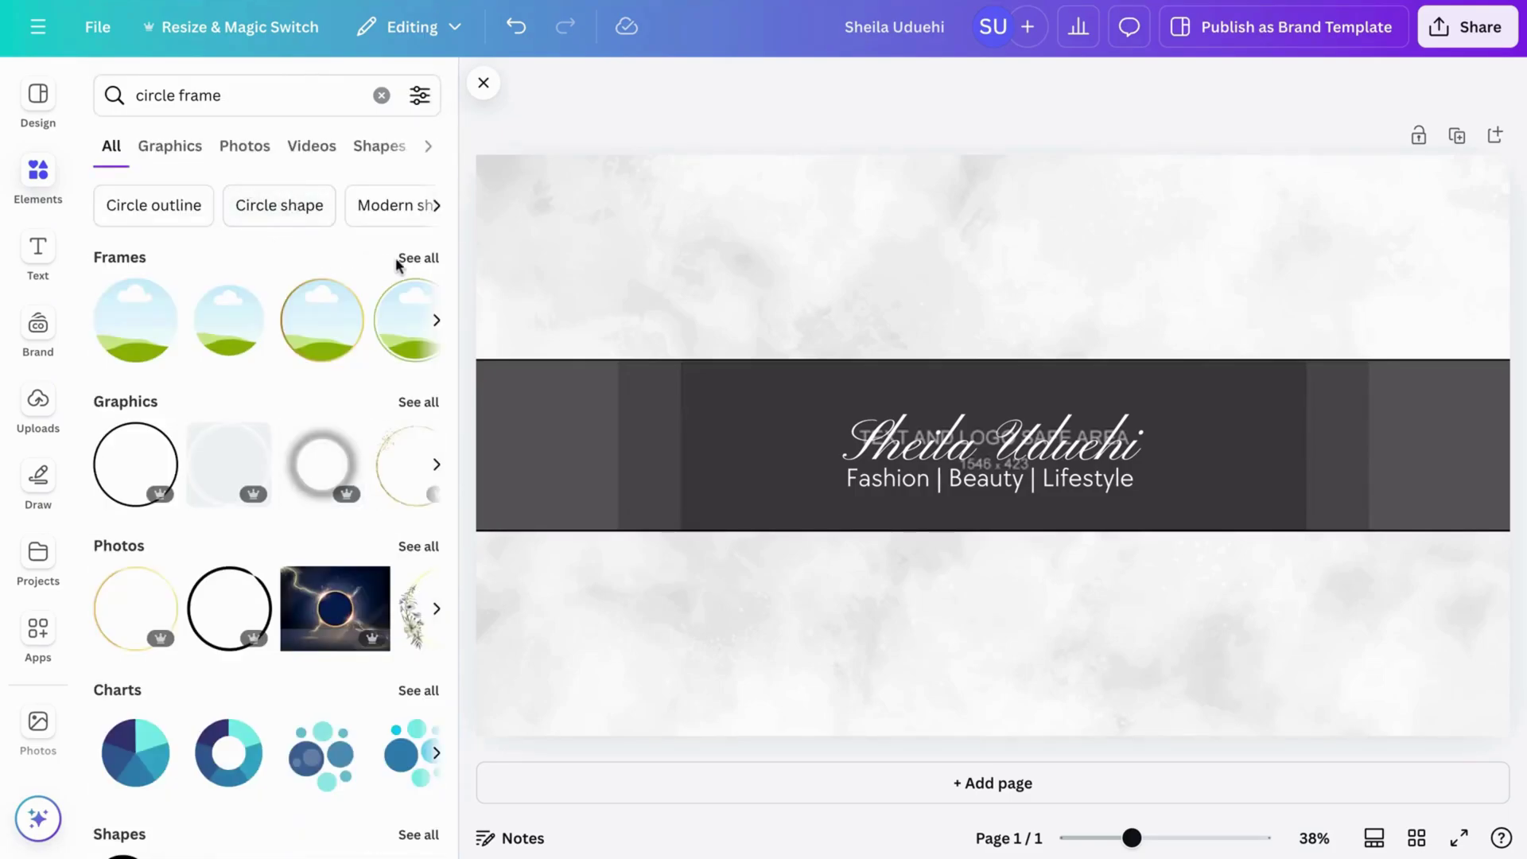
left_click(398, 262)
scroll(310, 411, "down", 3)
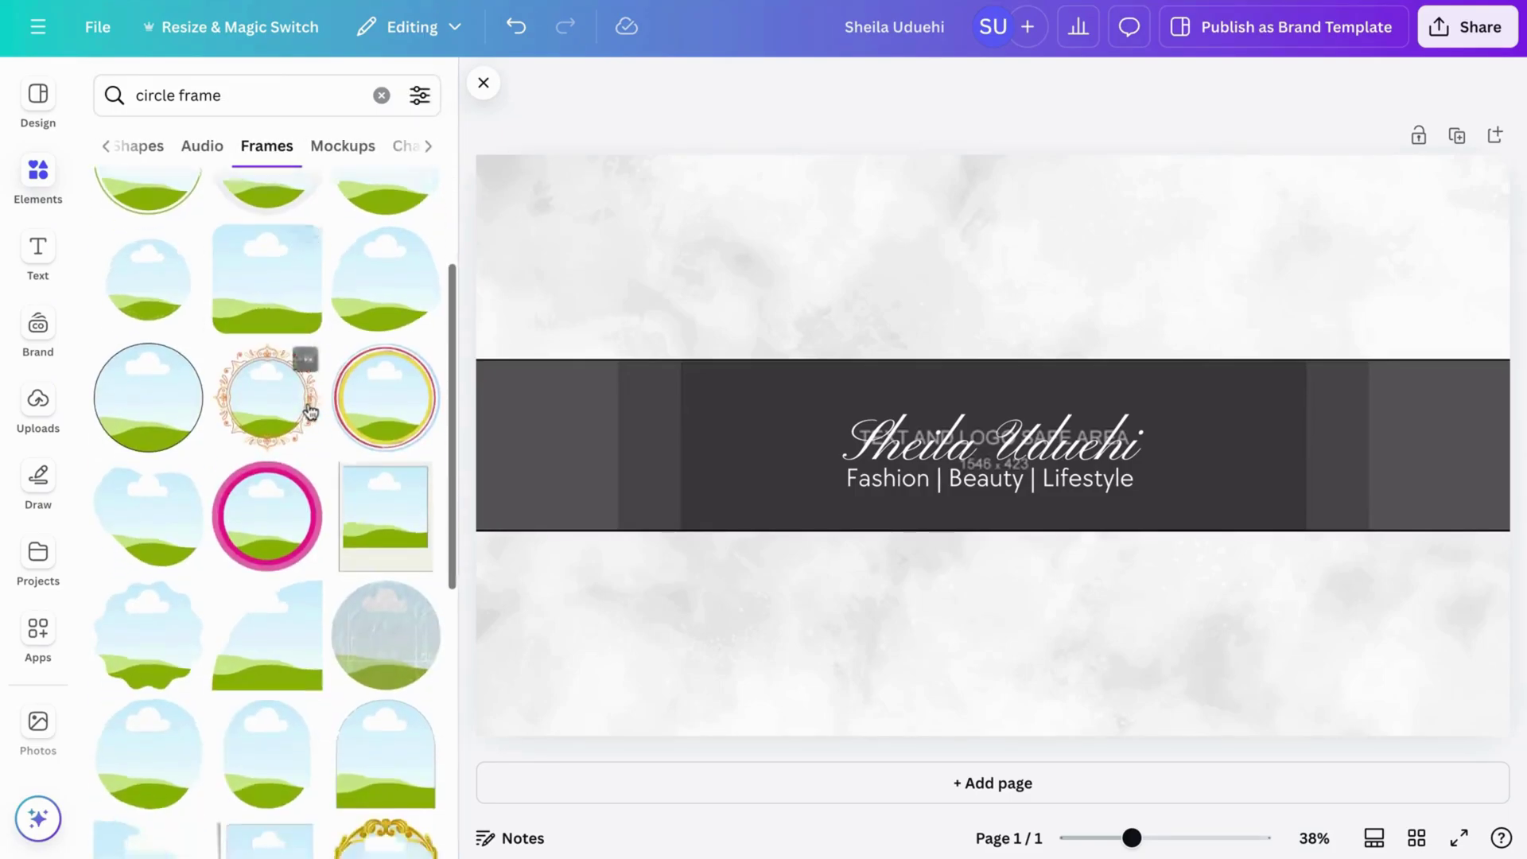
scroll(311, 411, "up", 1)
left_click(424, 338)
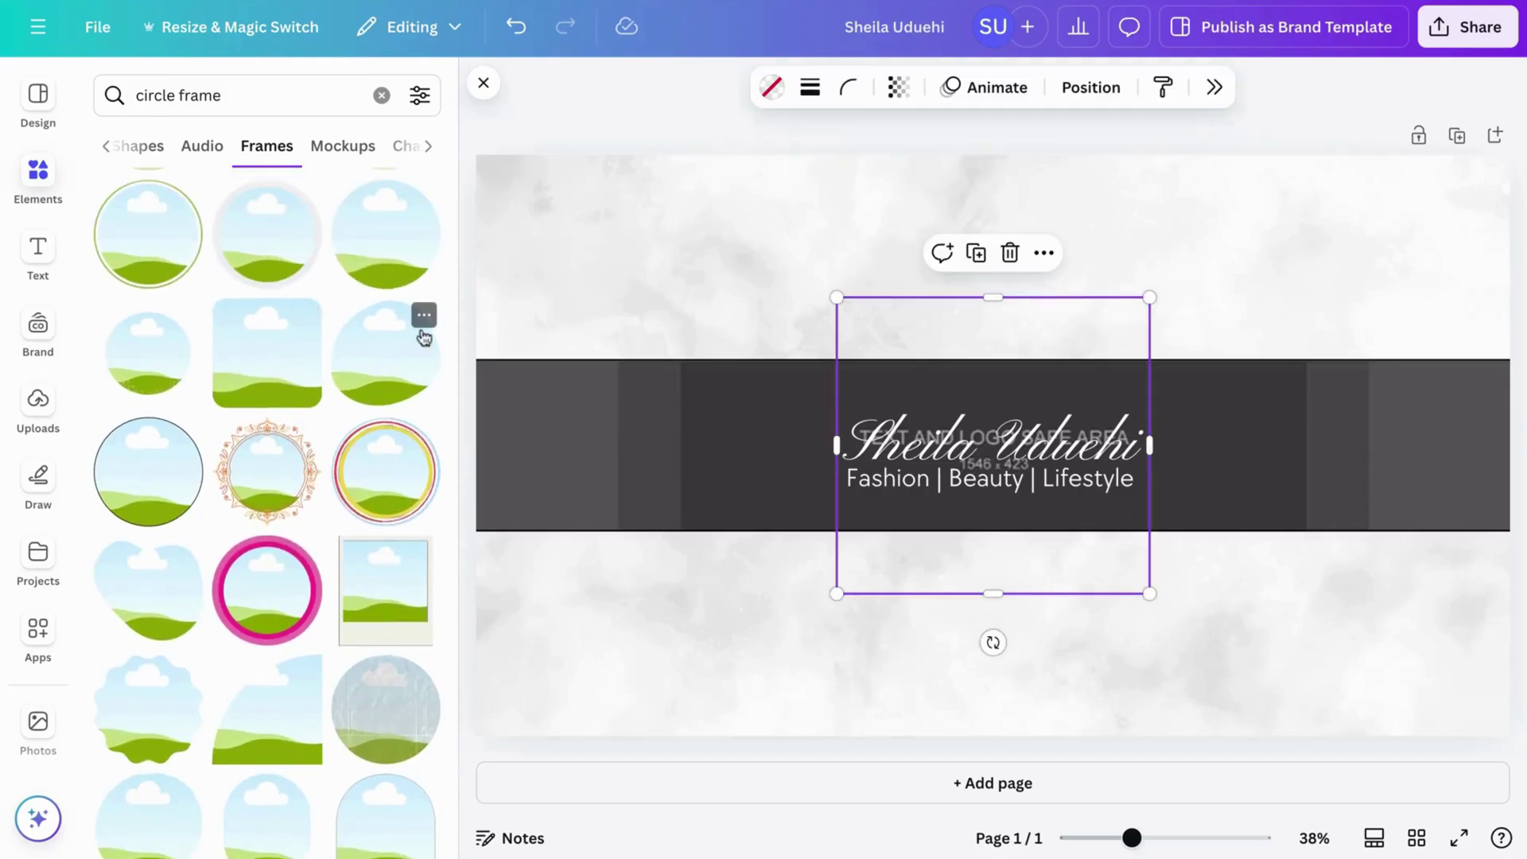
left_click(482, 82)
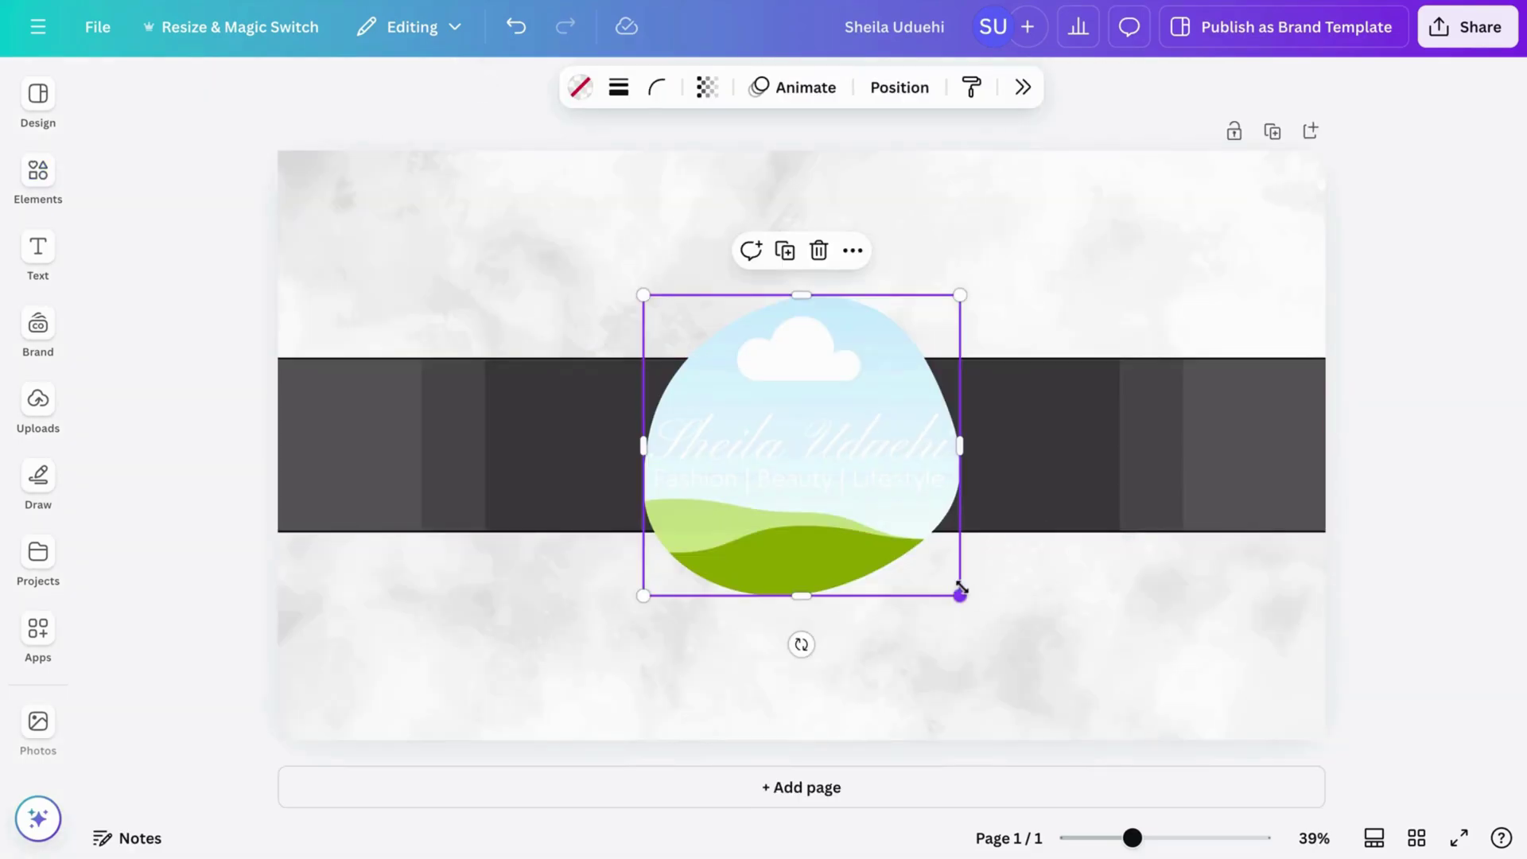
left_click_drag(960, 595, 782, 426)
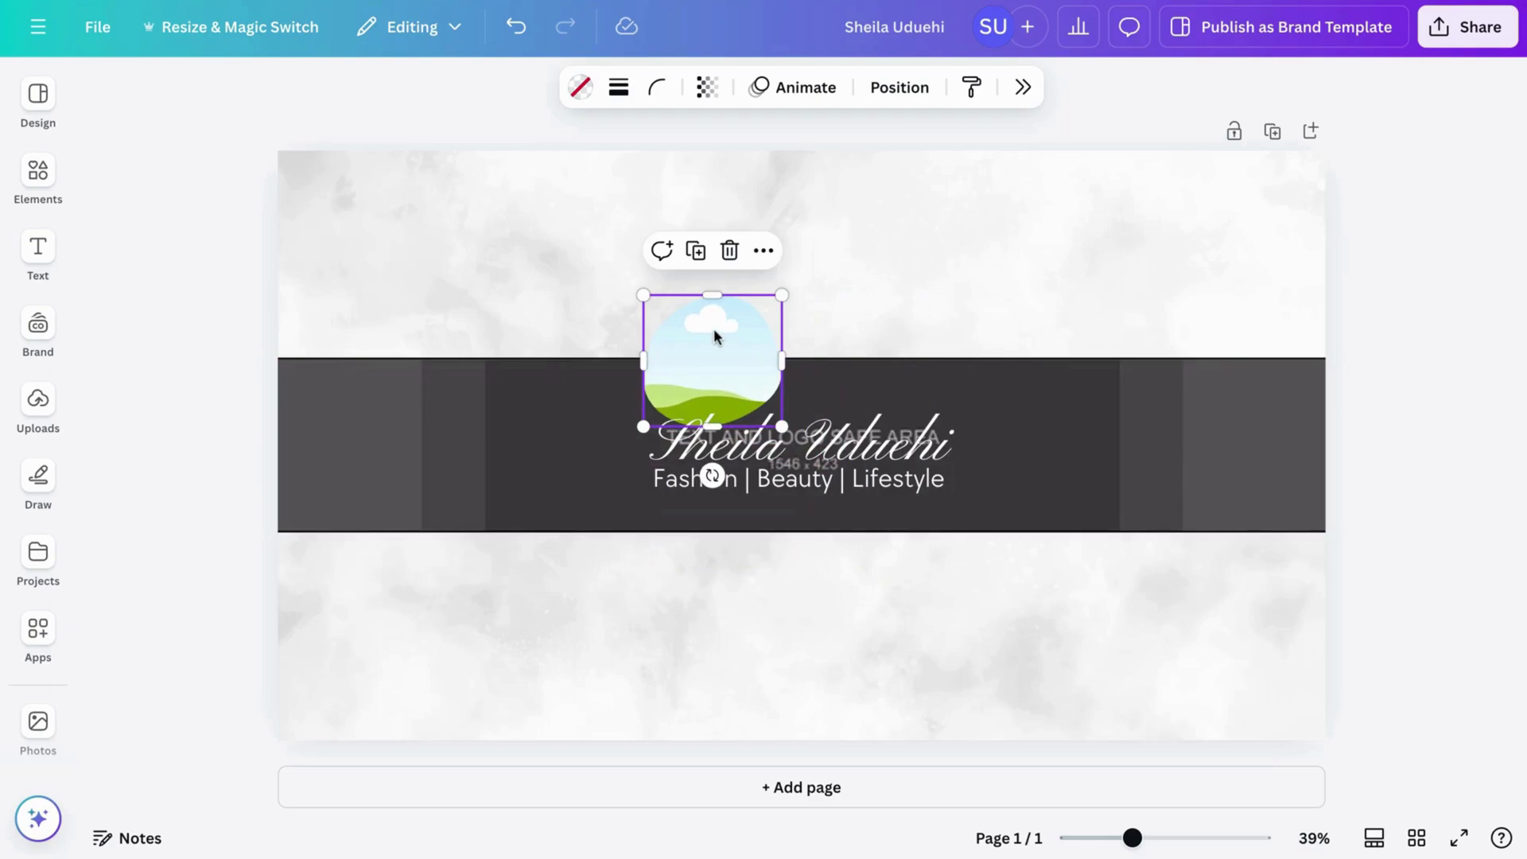
left_click_drag(714, 331, 572, 415)
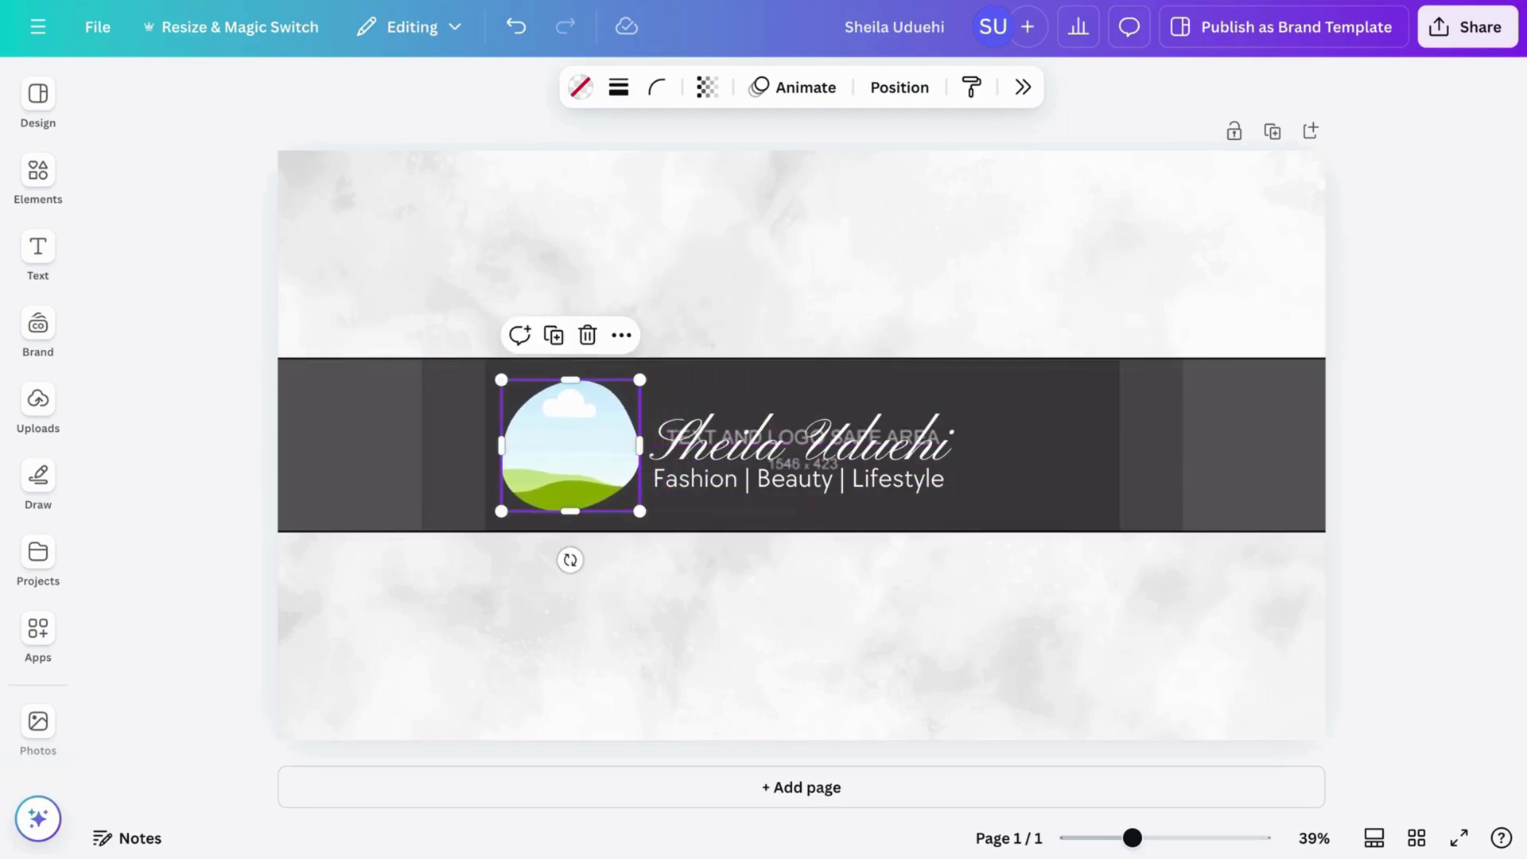
Rerun the 'young woman' element search, filter to Photos, and scroll through the portrait results.
left_click(758, 272)
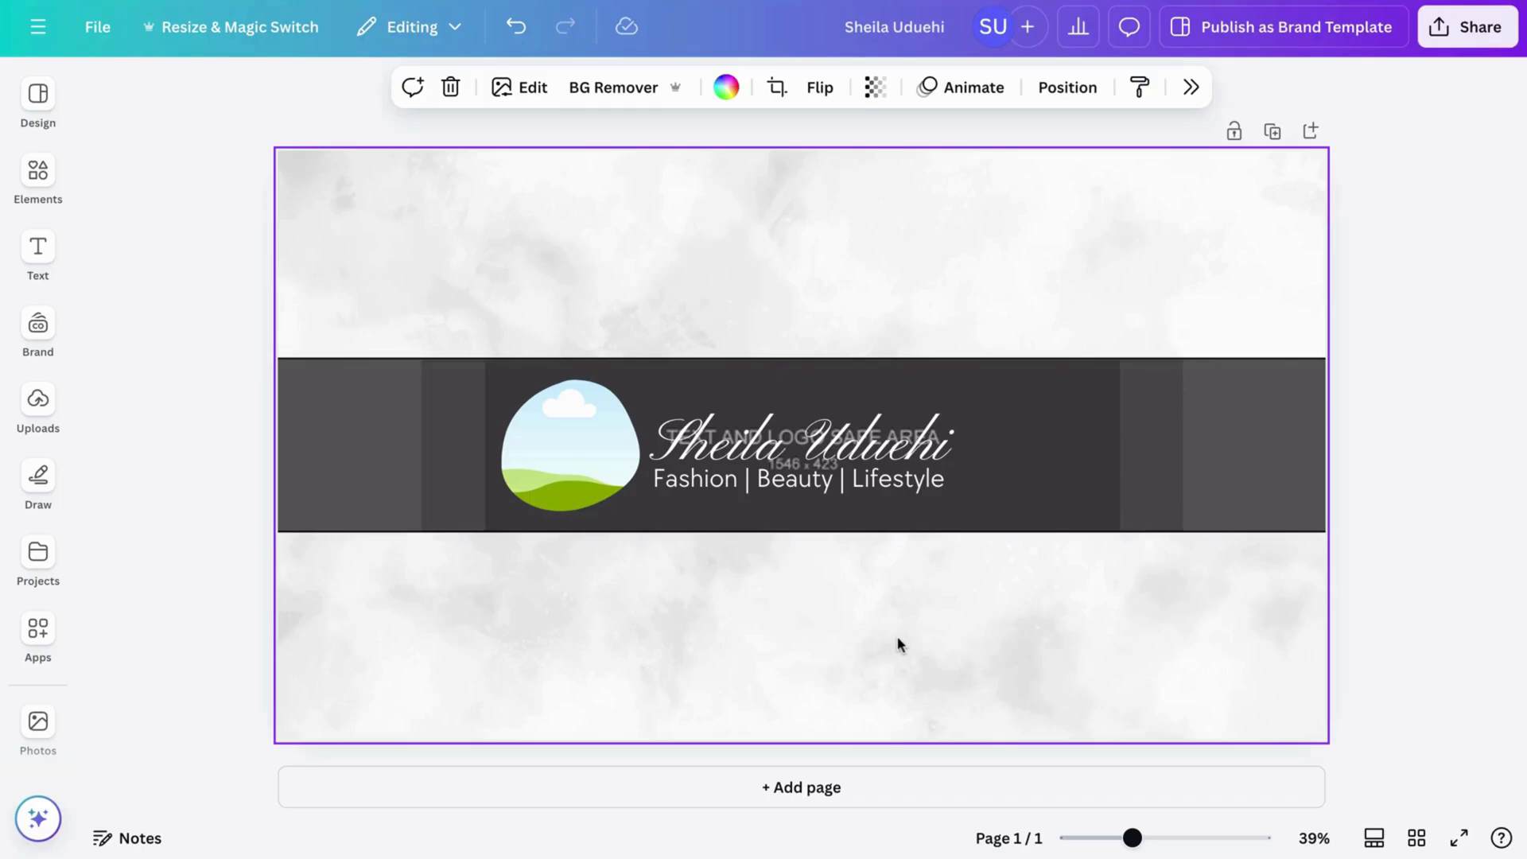
left_click(37, 175)
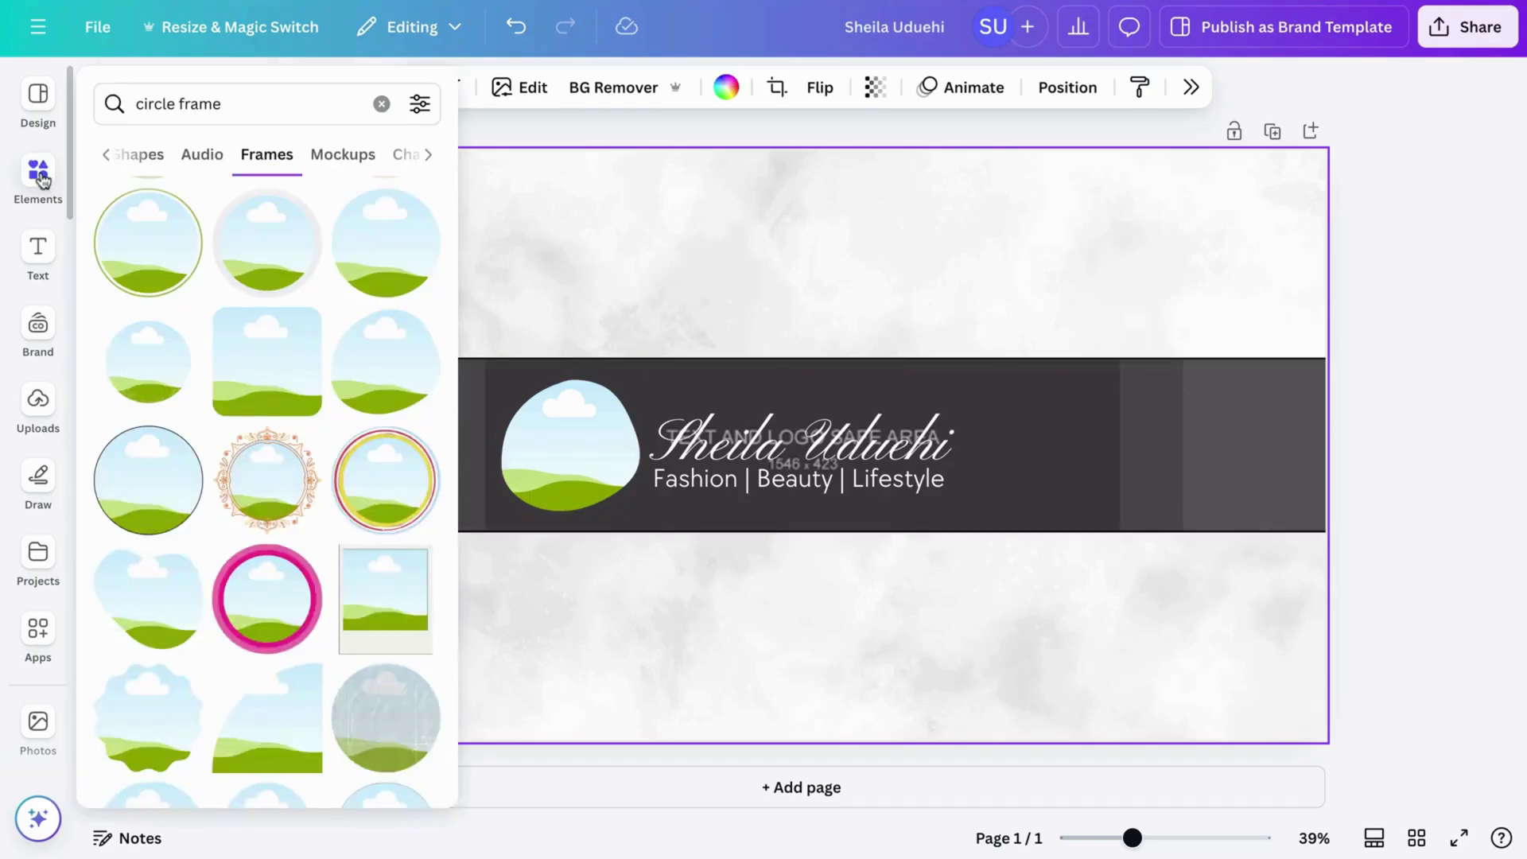
left_click(382, 95)
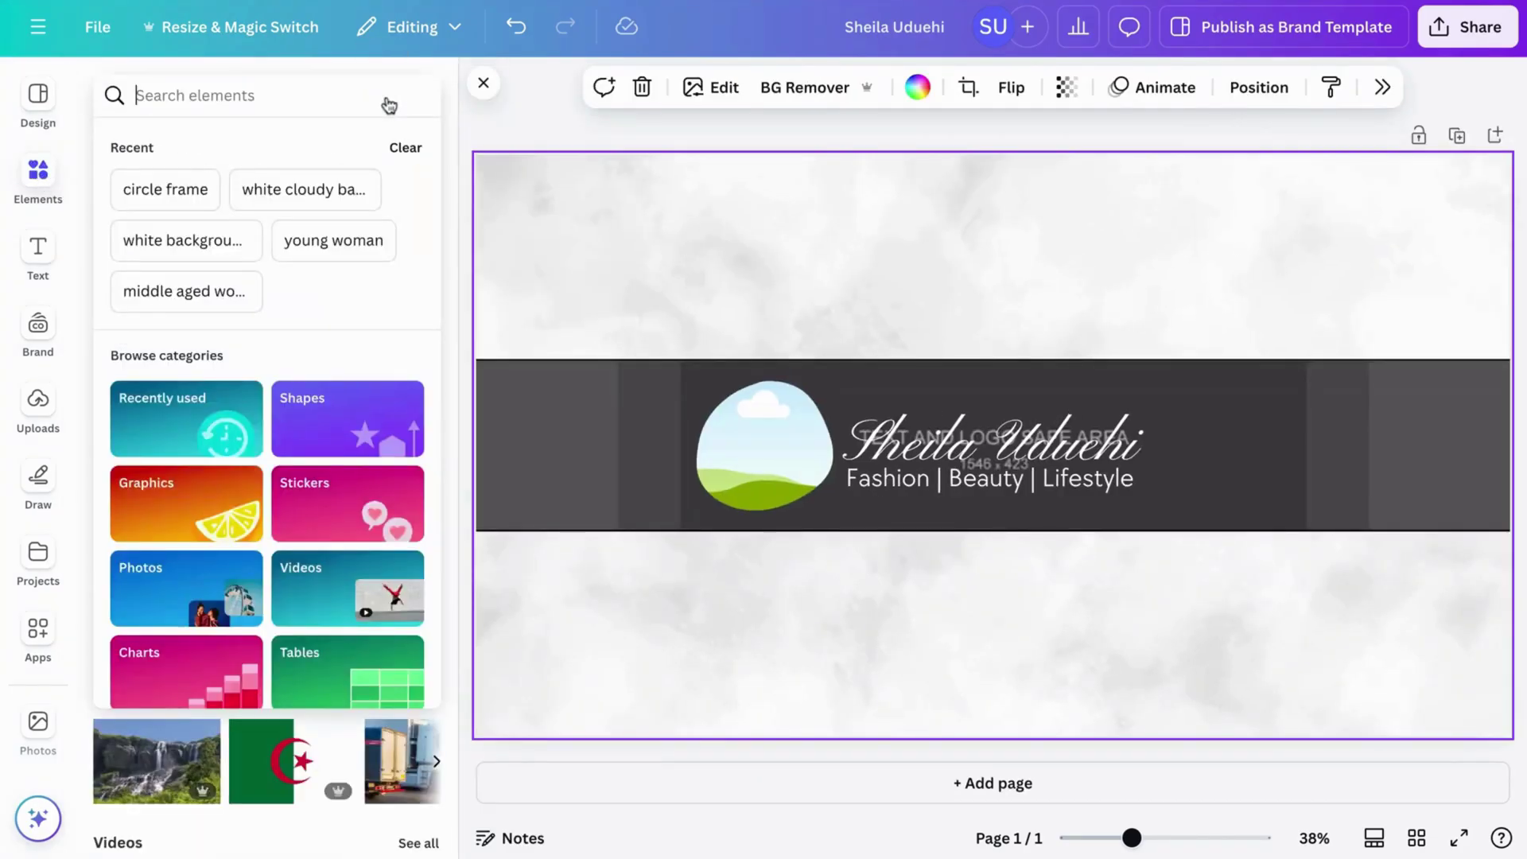
type("young")
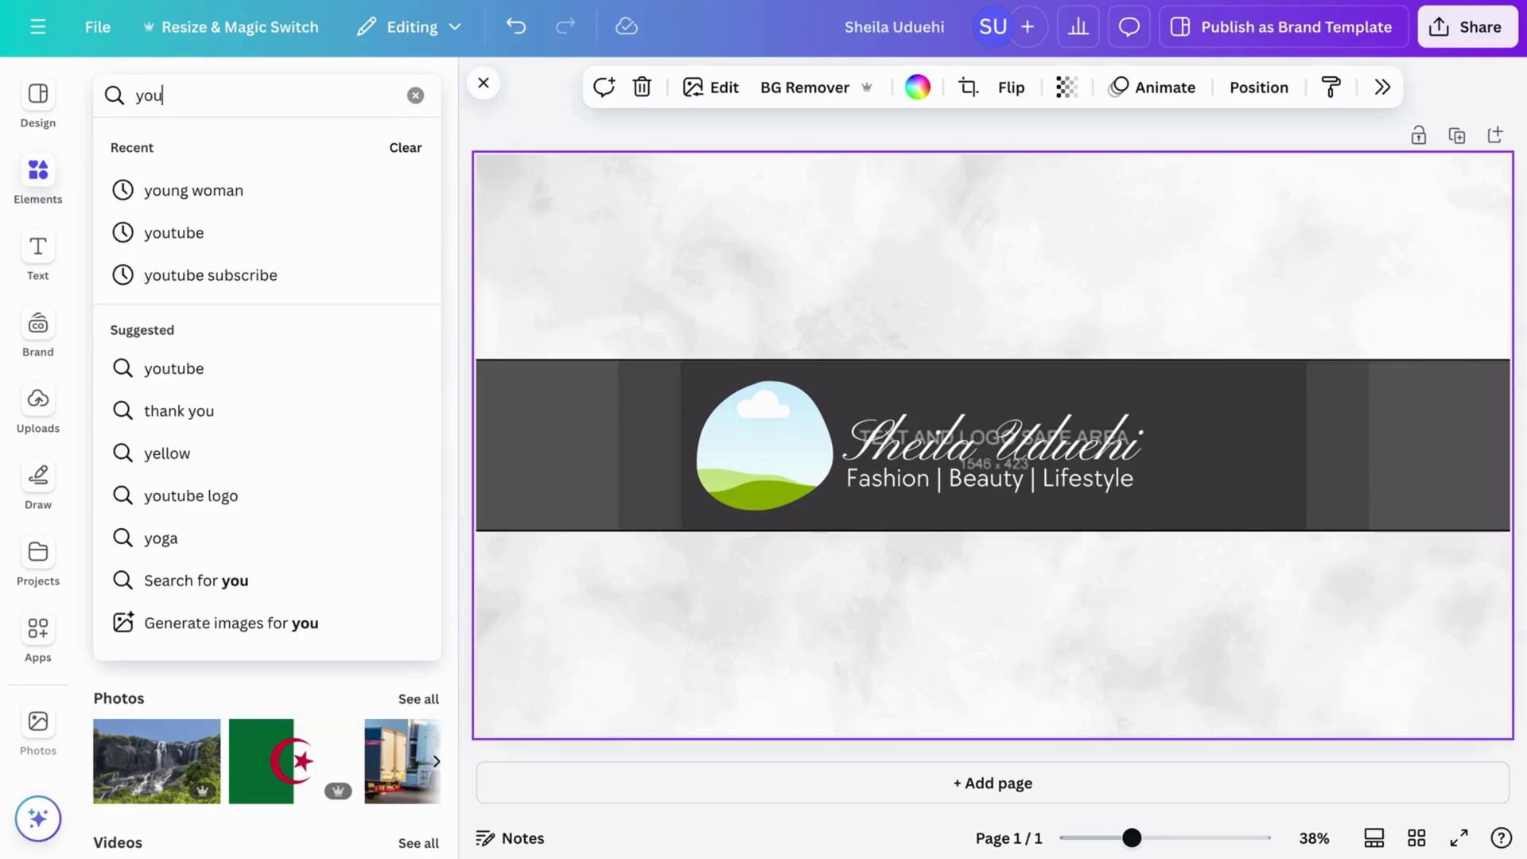
left_click(290, 188)
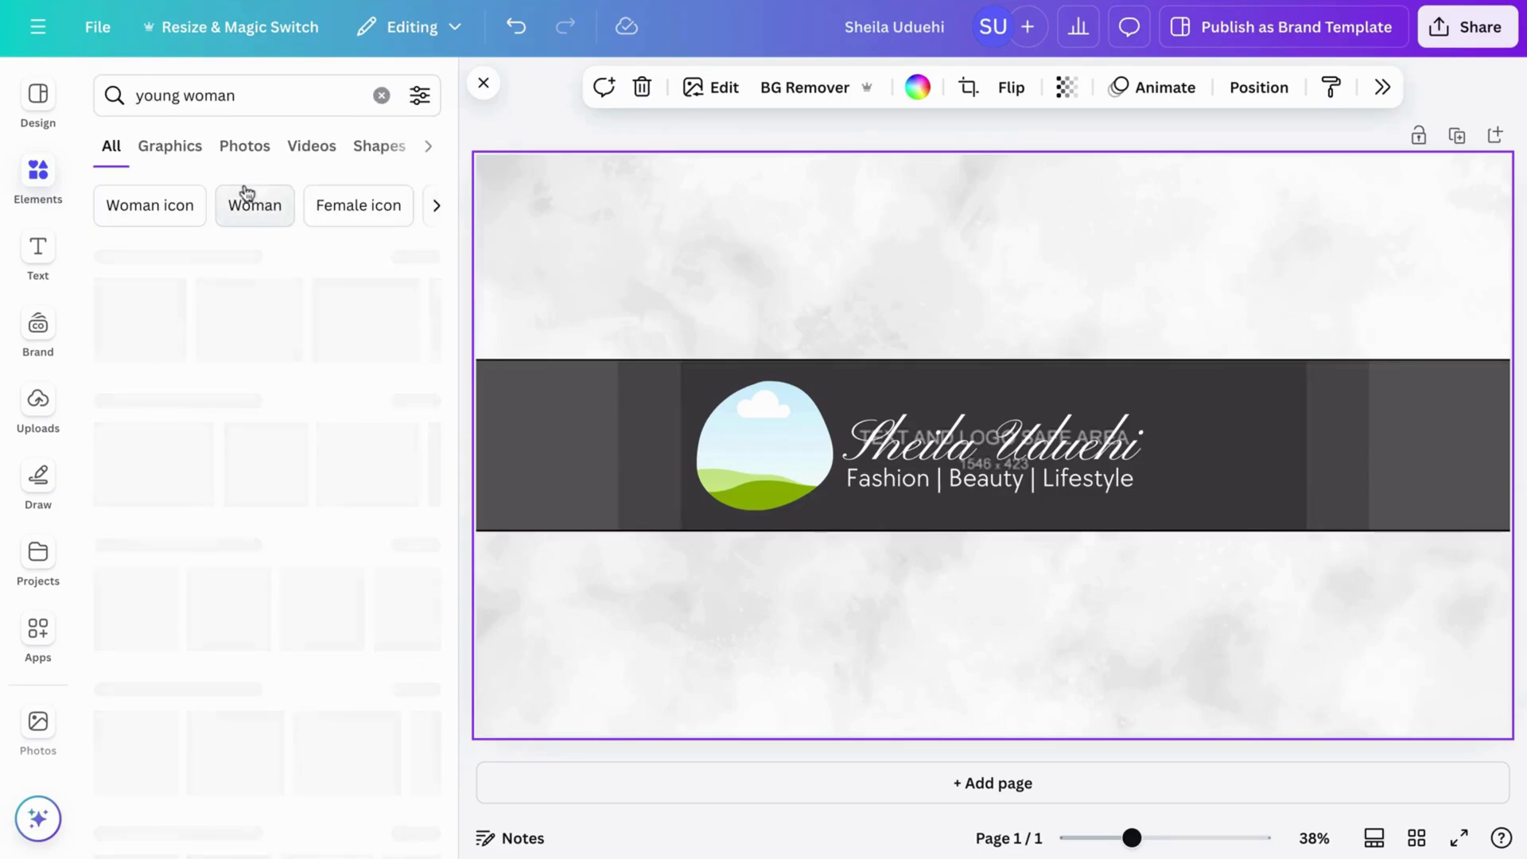
left_click(175, 158)
left_click(227, 155)
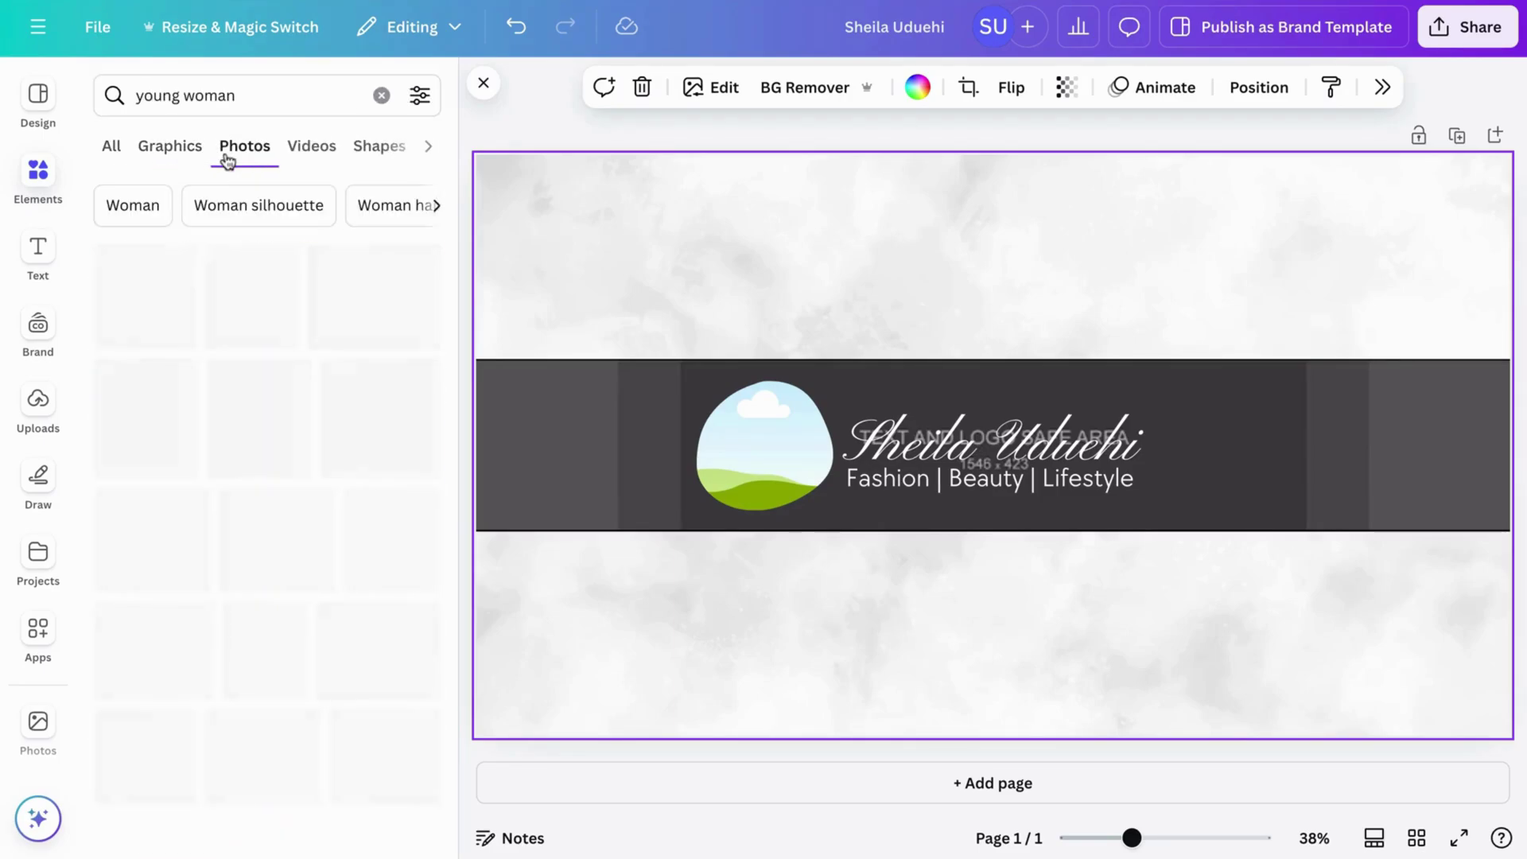
scroll(380, 544, "down", 5)
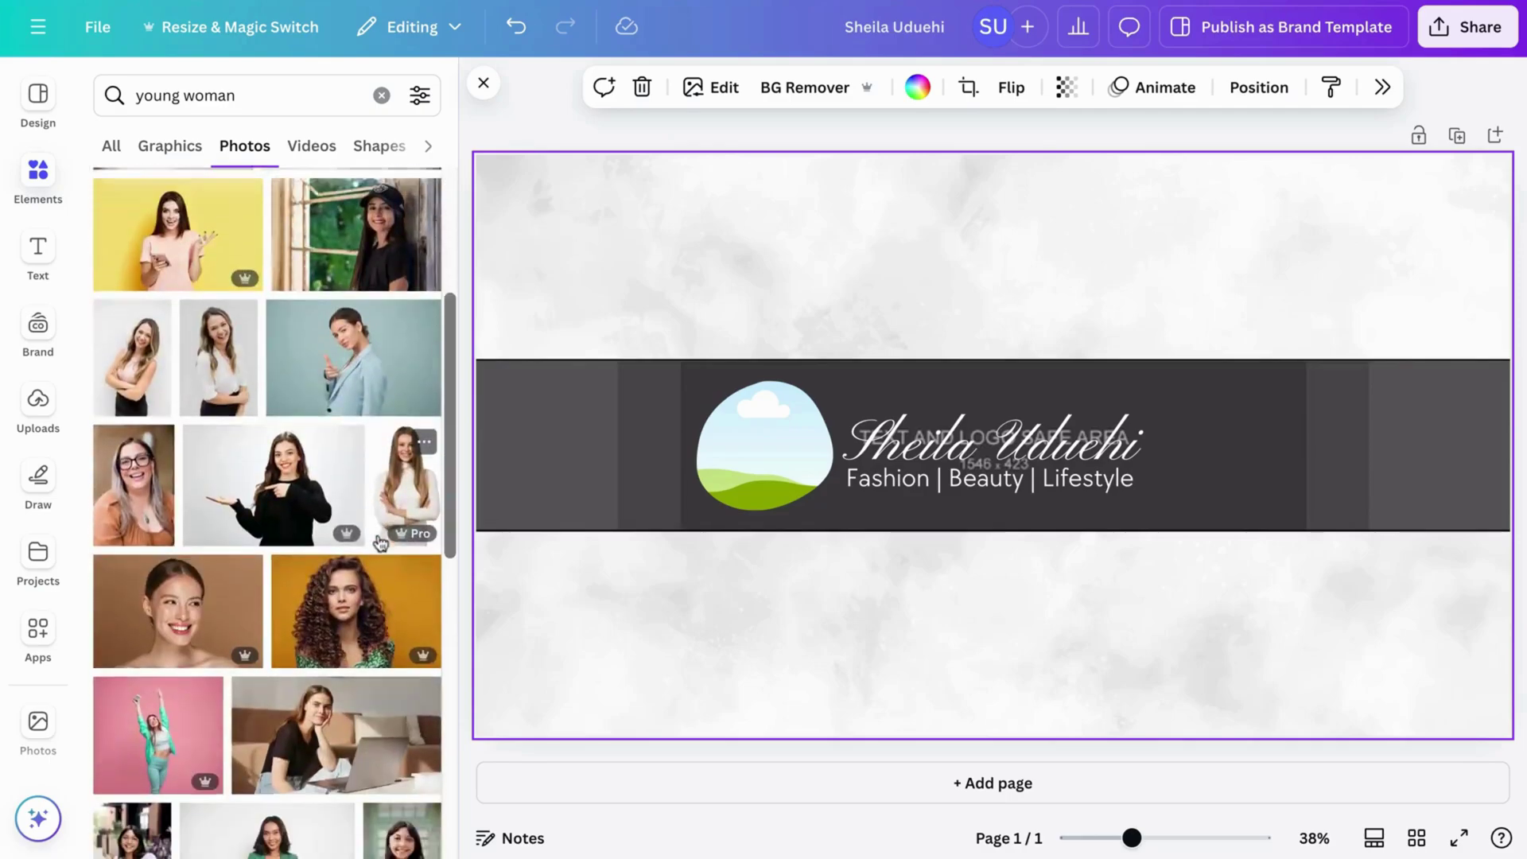
scroll(381, 544, "down", 1)
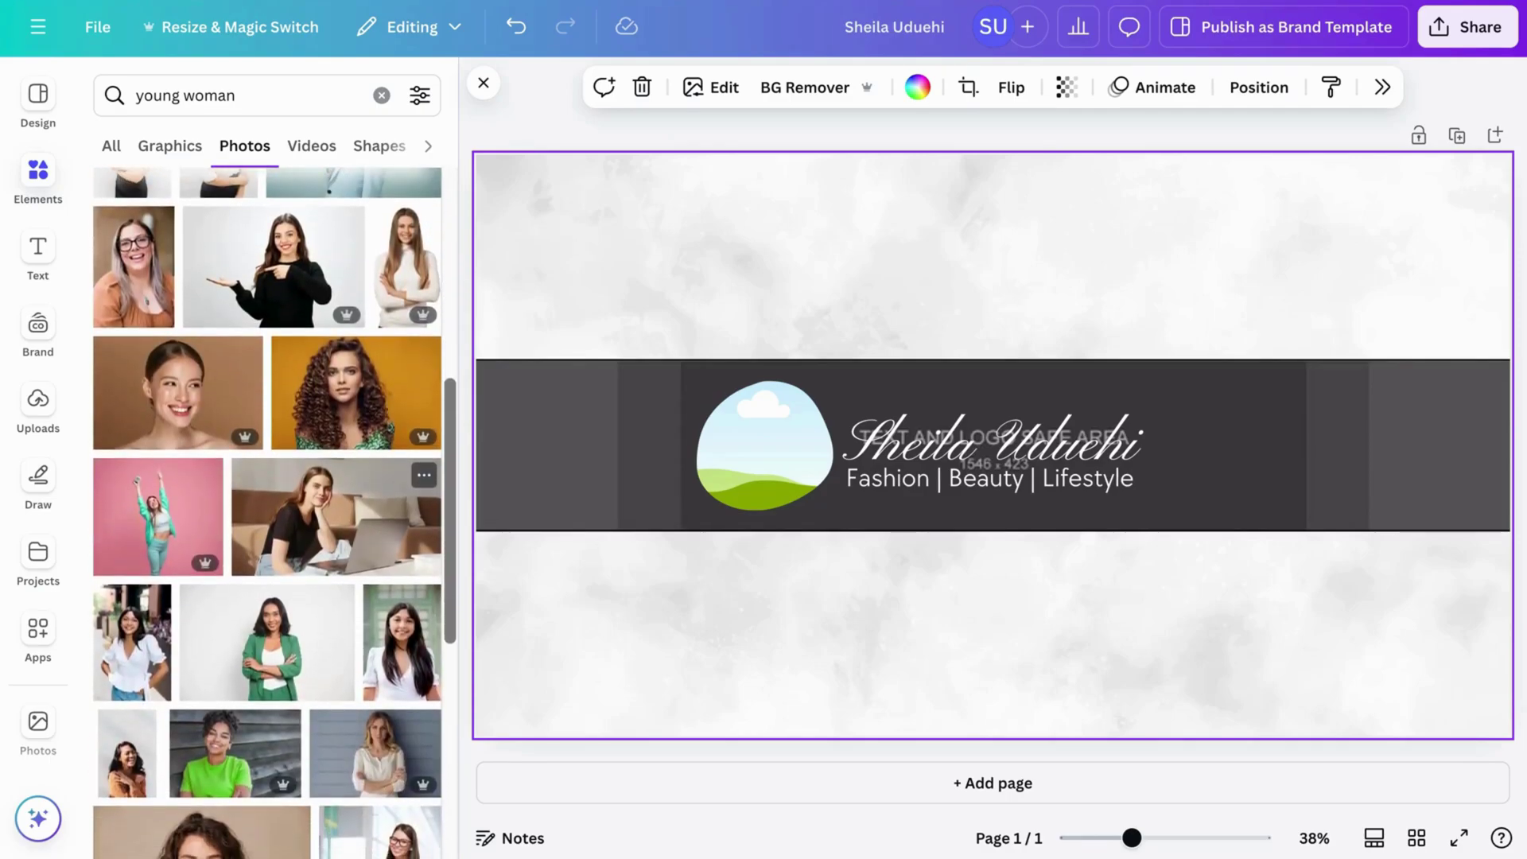
scroll(380, 544, "down", 2)
scroll(381, 544, "down", 2)
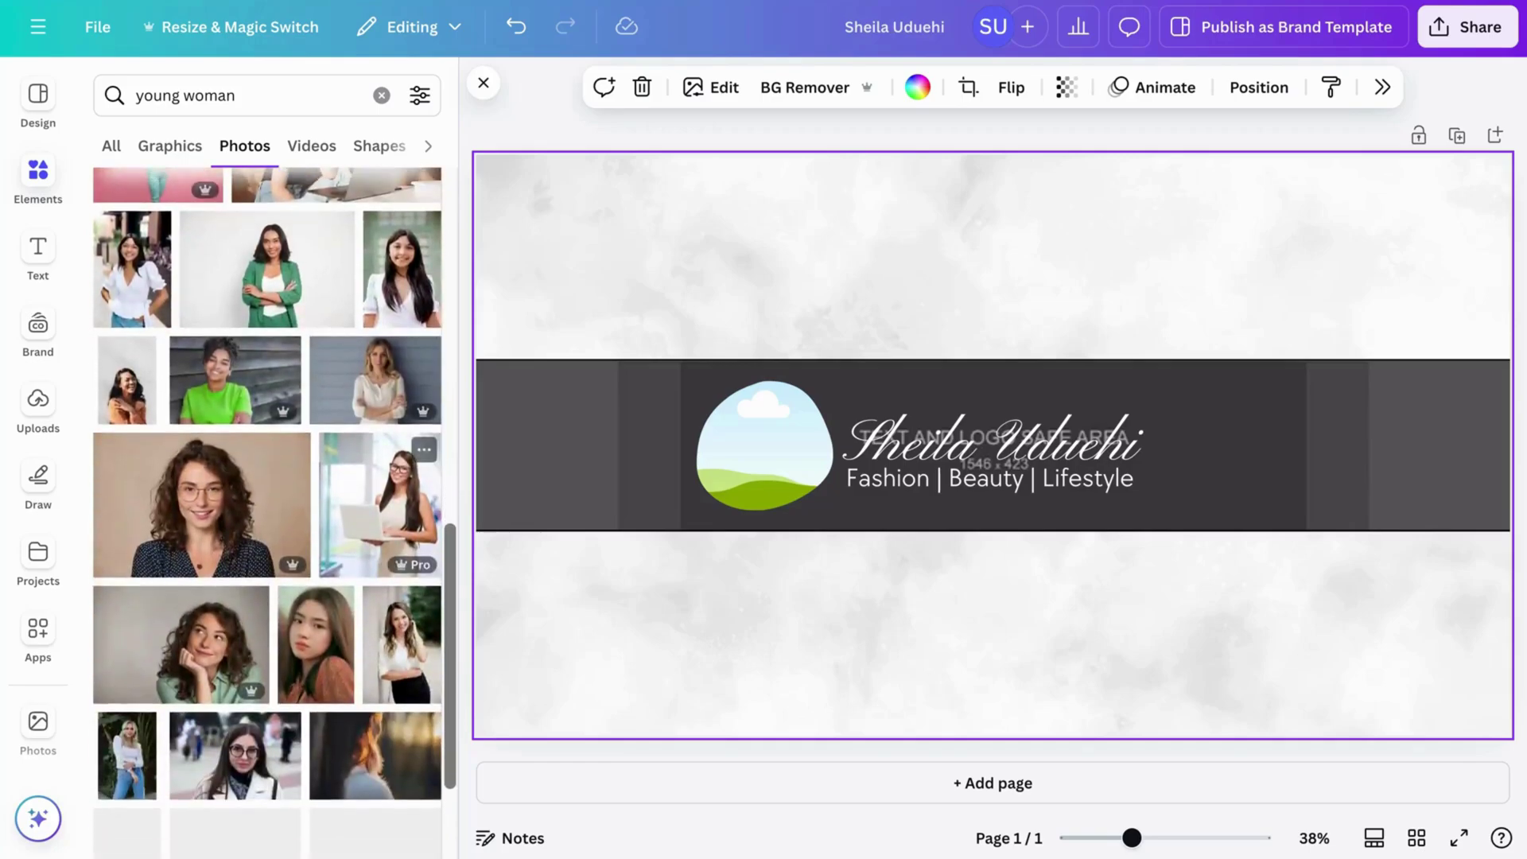
scroll(380, 544, "down", 1)
scroll(380, 544, "down", 2)
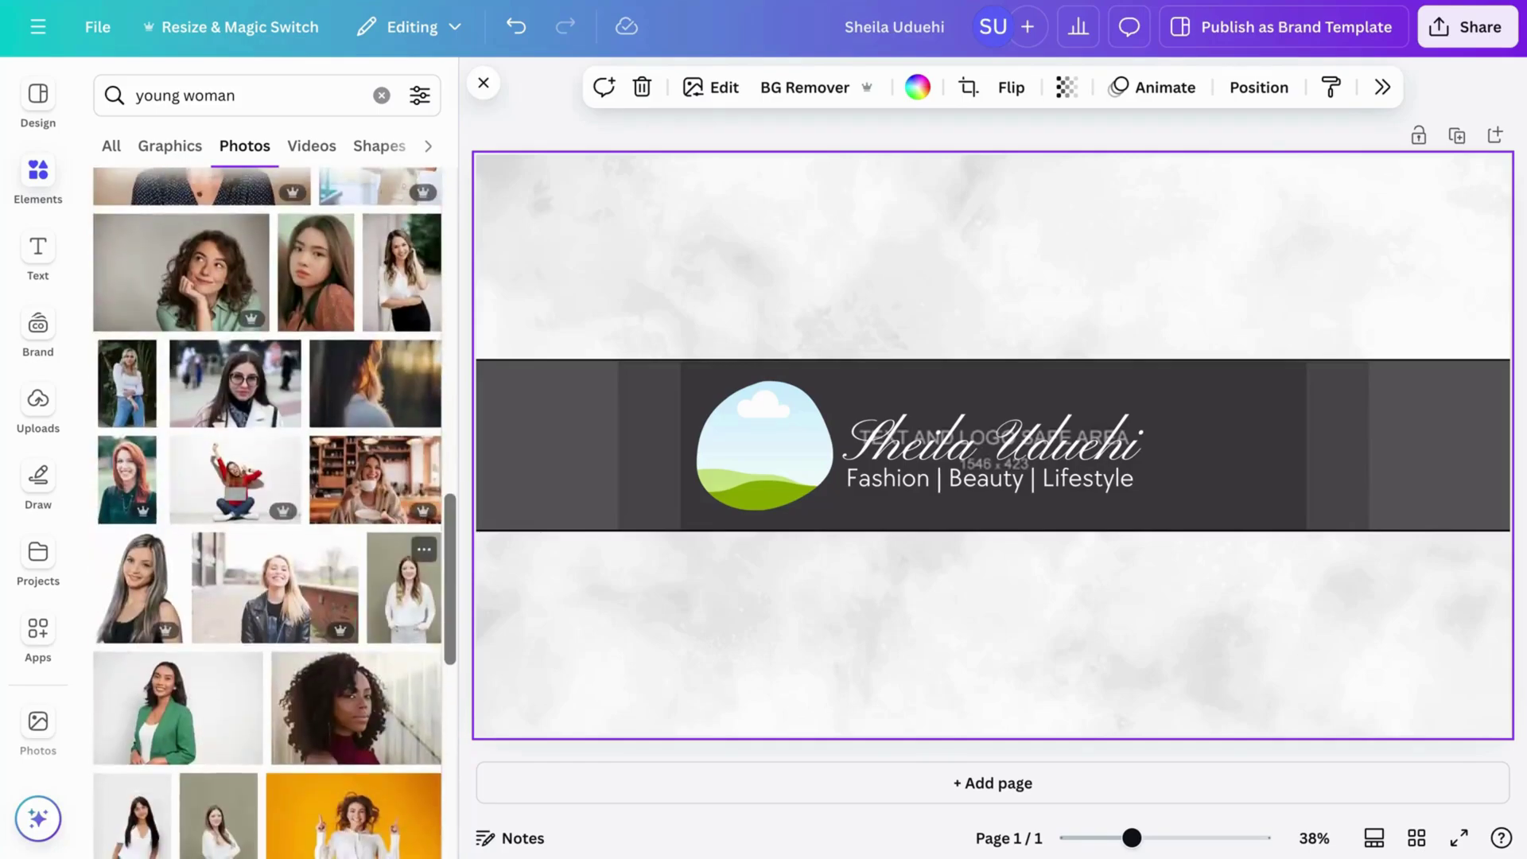
scroll(380, 544, "down", 4)
scroll(380, 544, "down", 2)
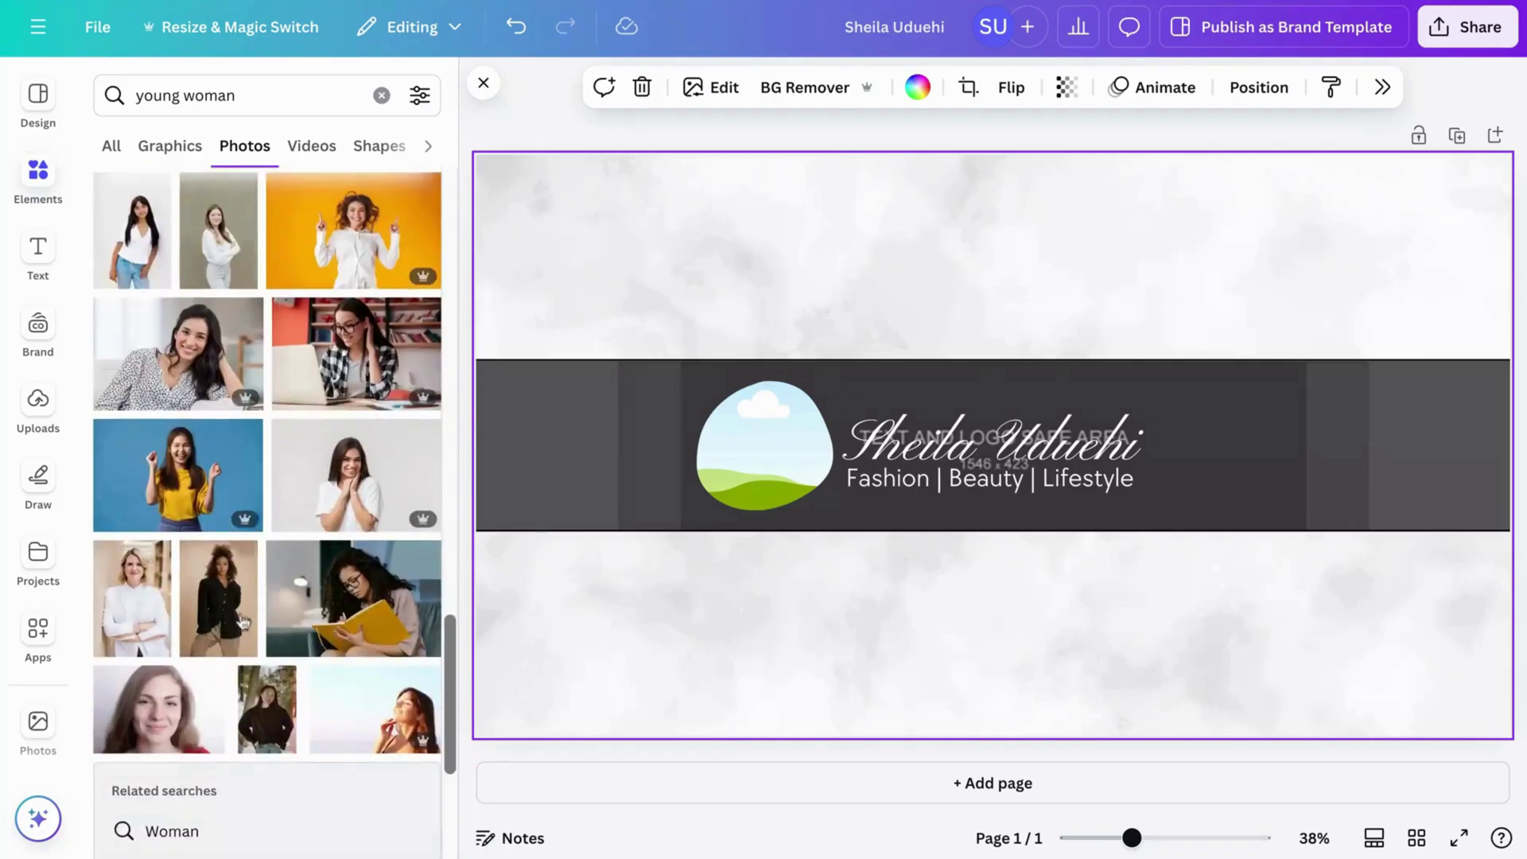
Drop the woman-in-black photo into the circle frame and reposition her inside it.
left_click(242, 623)
left_click(483, 82)
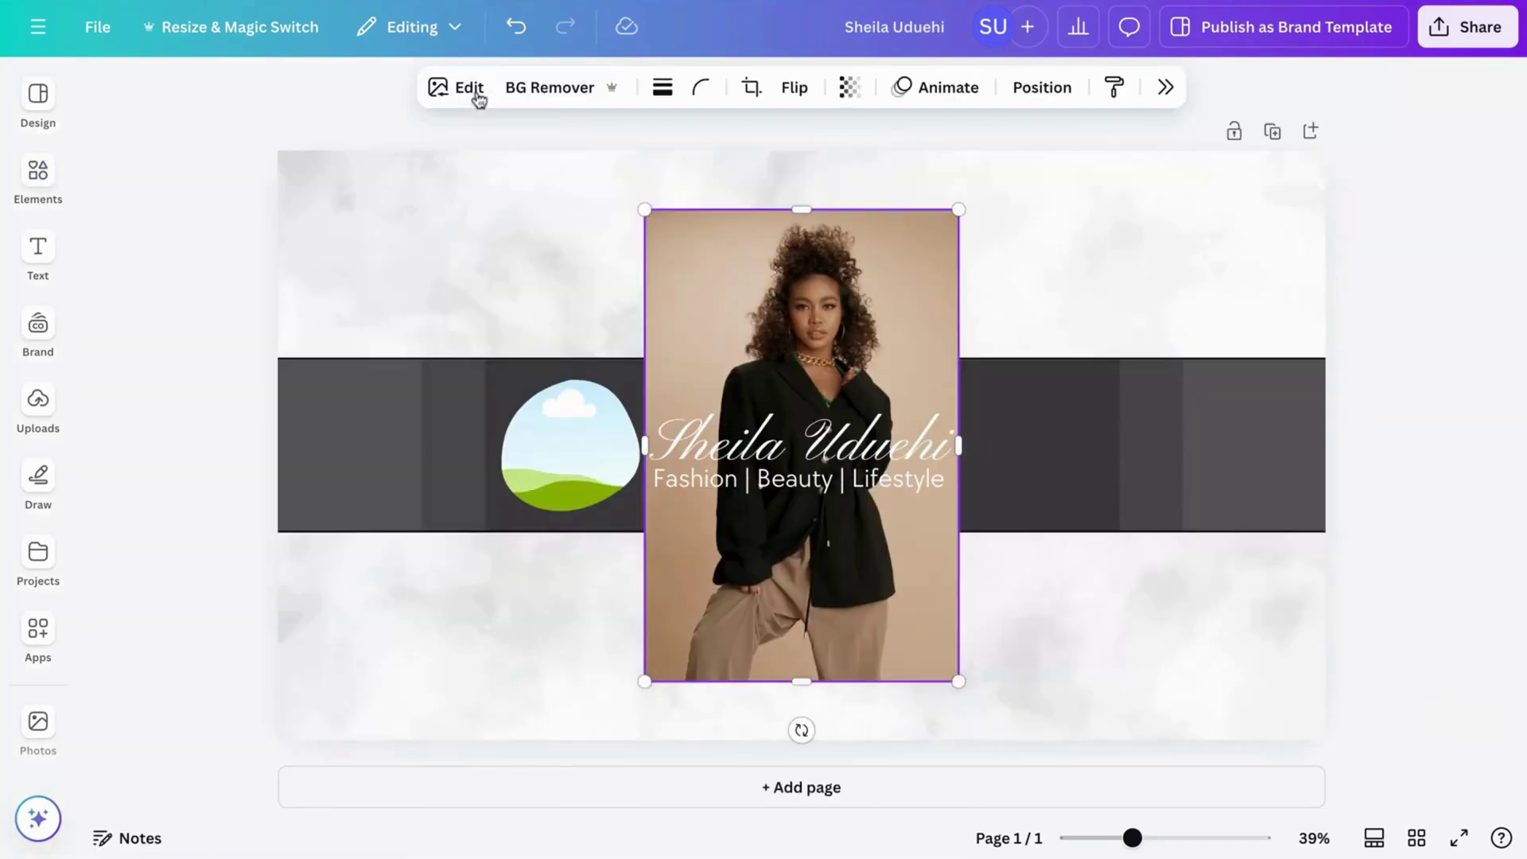
left_click_drag(787, 296, 593, 436)
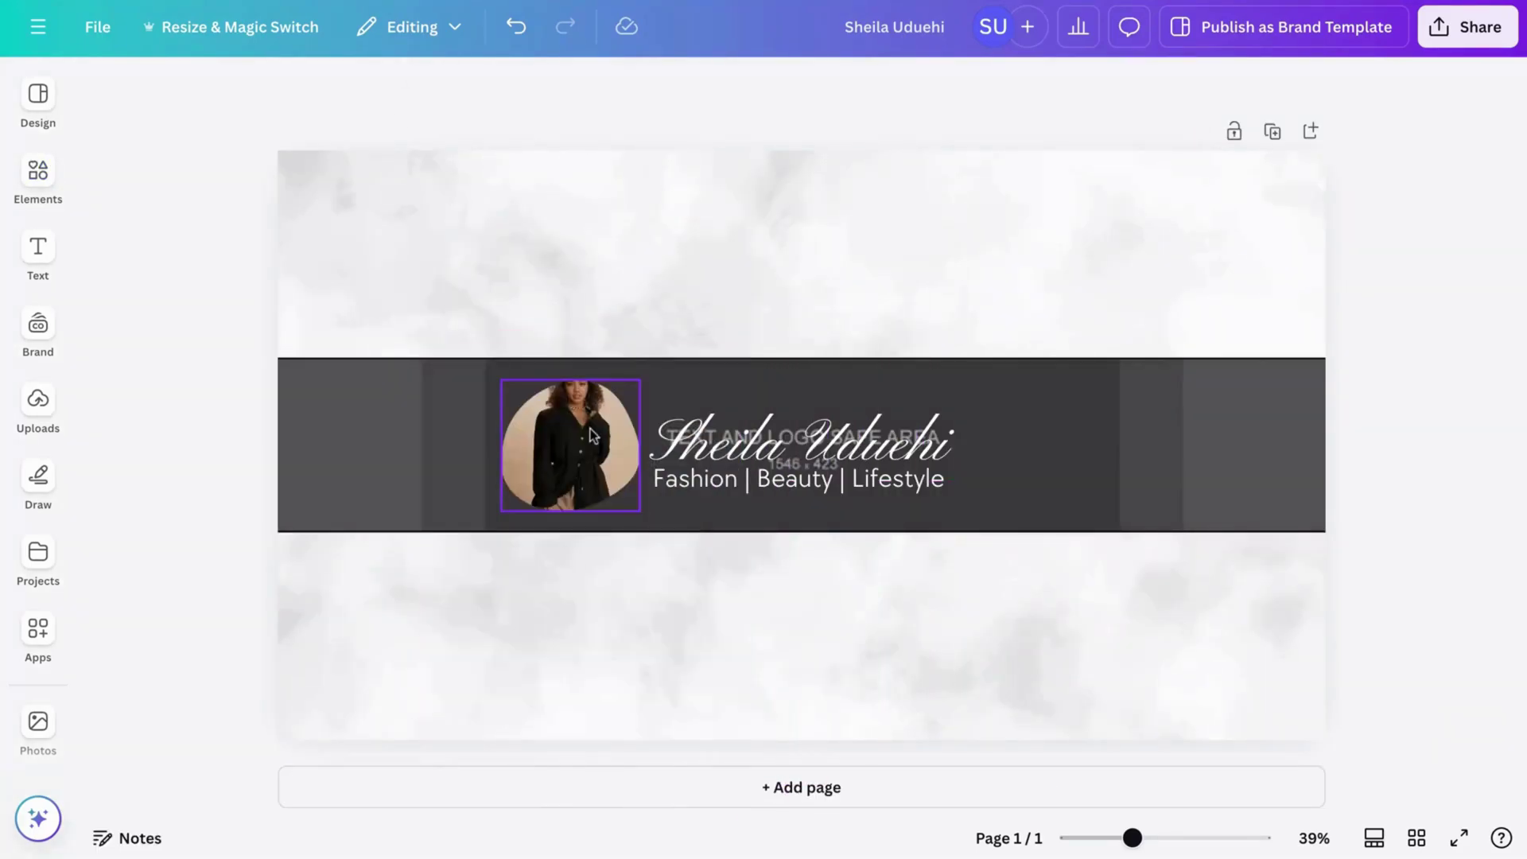
double_click(593, 436)
left_click_drag(483, 527, 572, 718)
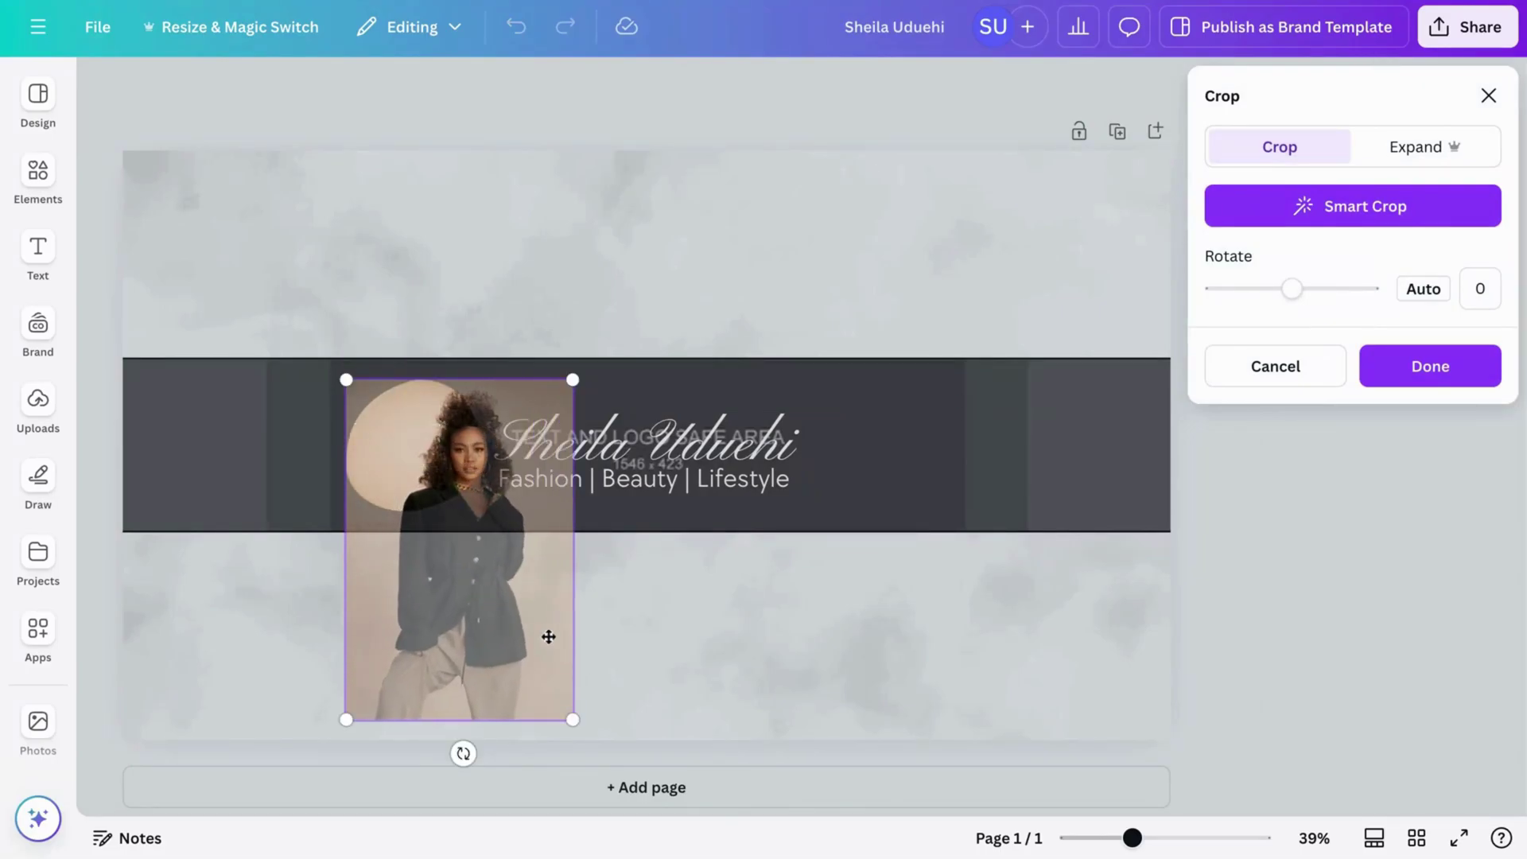
left_click(847, 275)
Recrop the framed portrait tighter from the bottom corner and shift it slightly right.
double_click(892, 249)
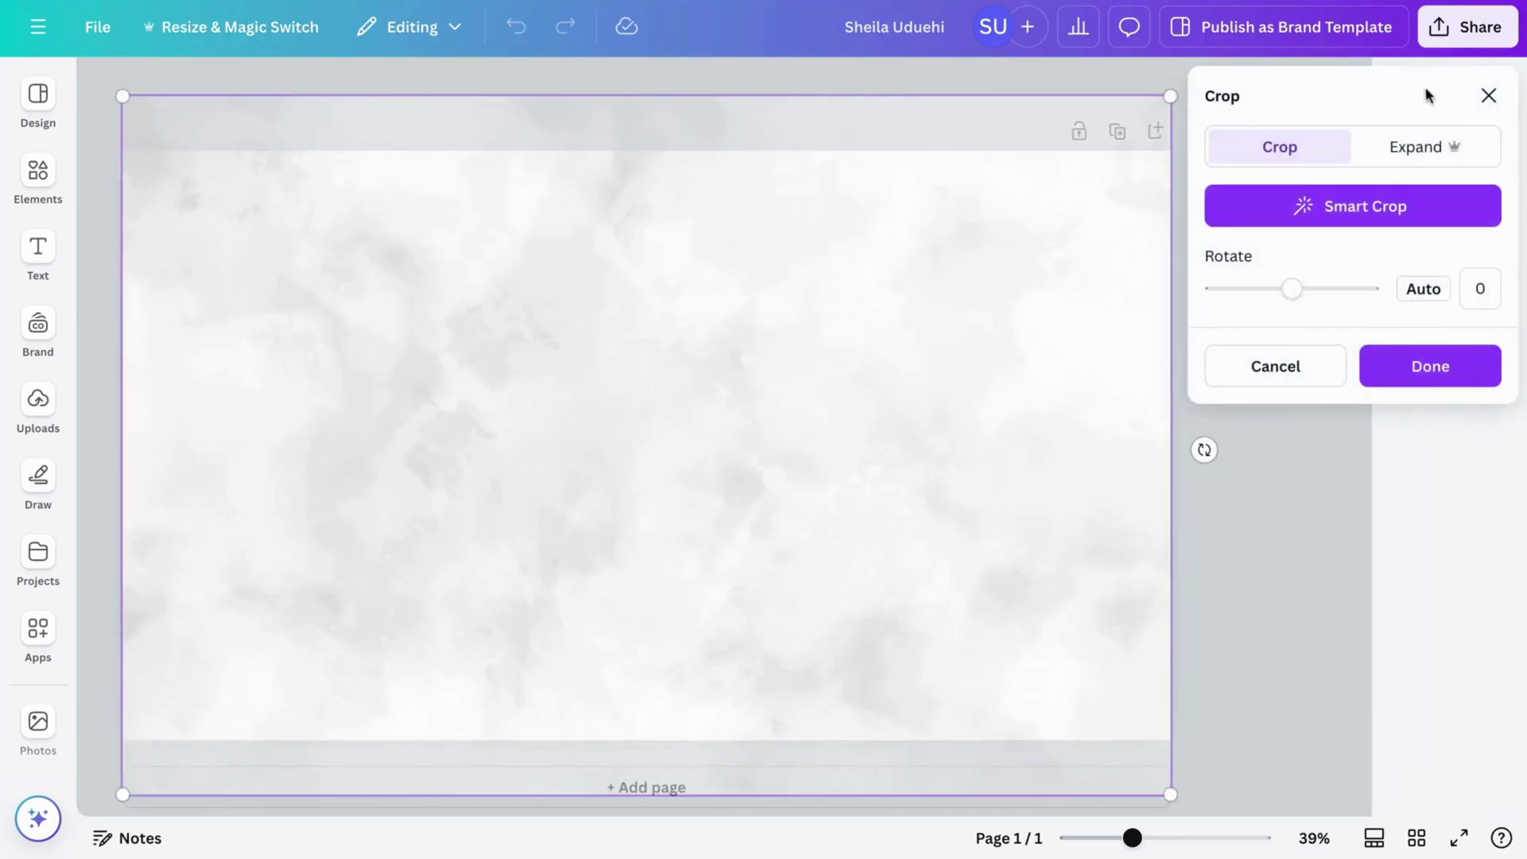
left_click(1488, 95)
left_click(587, 476)
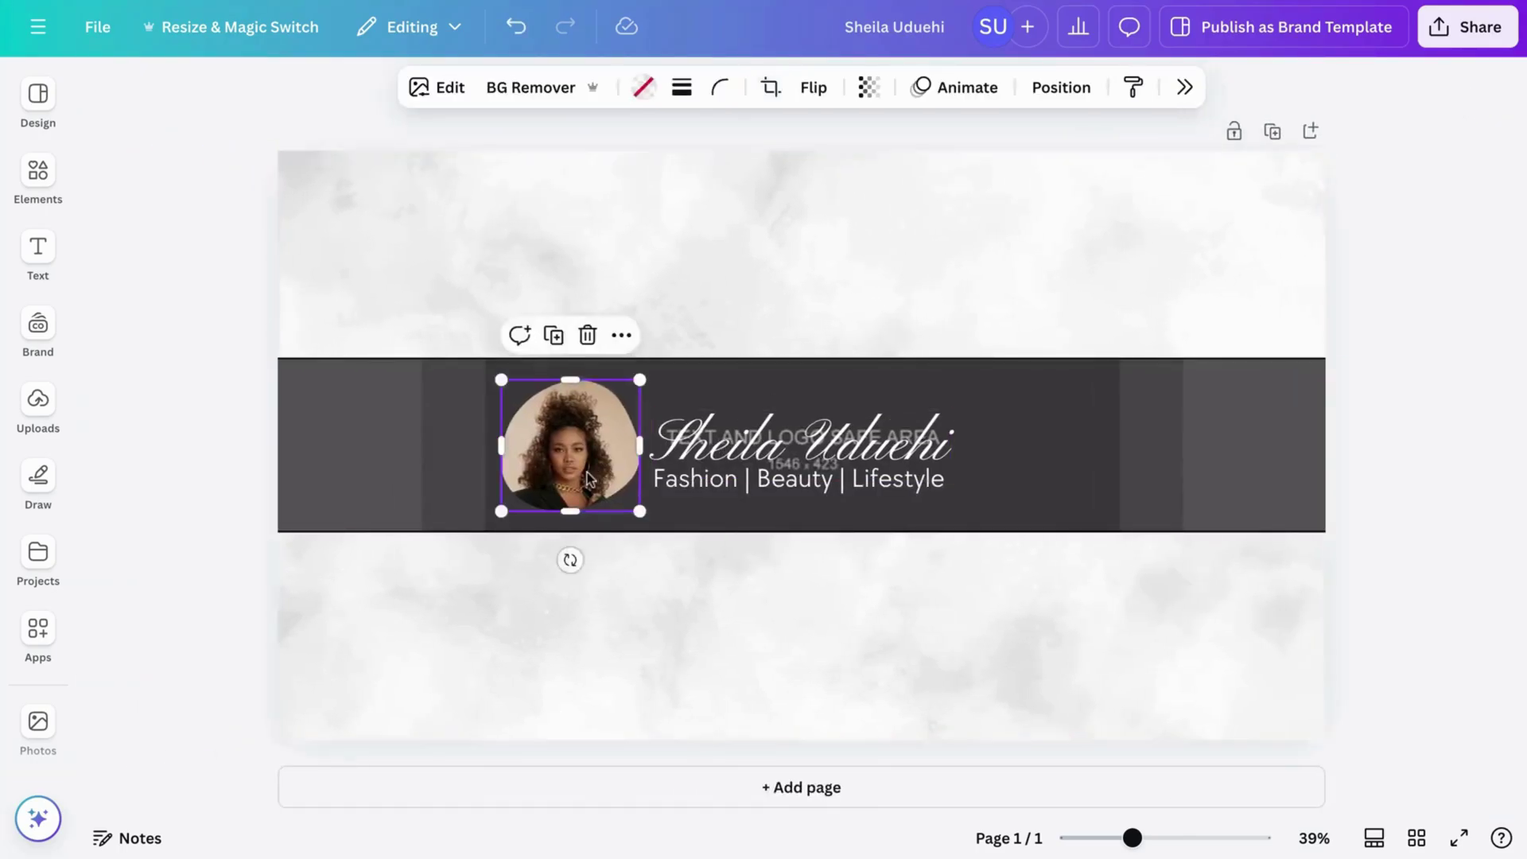
double_click(586, 477)
left_click_drag(513, 719, 454, 698)
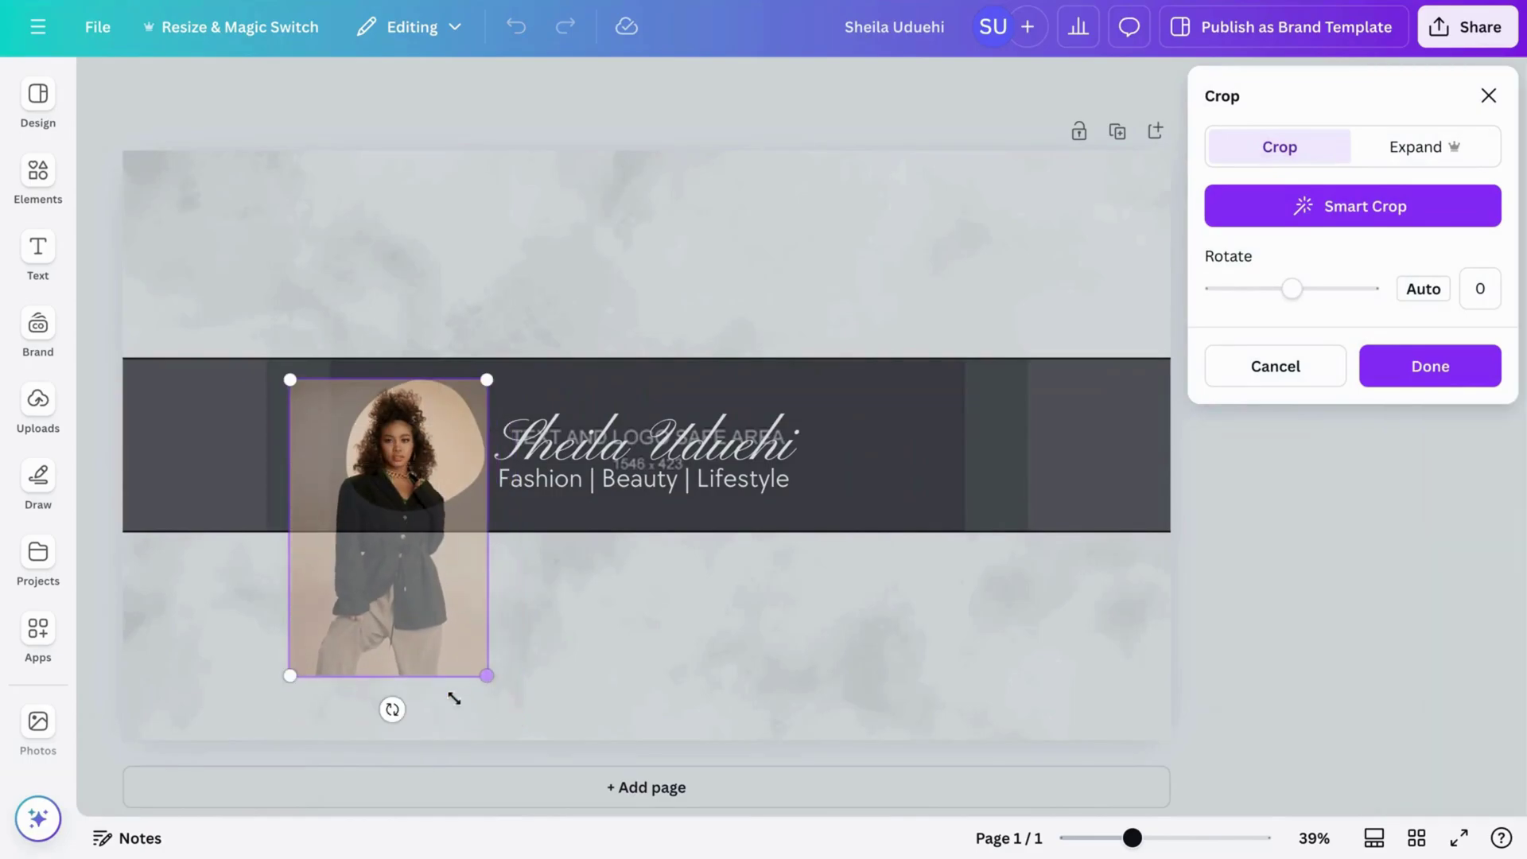
left_click_drag(381, 663, 401, 662)
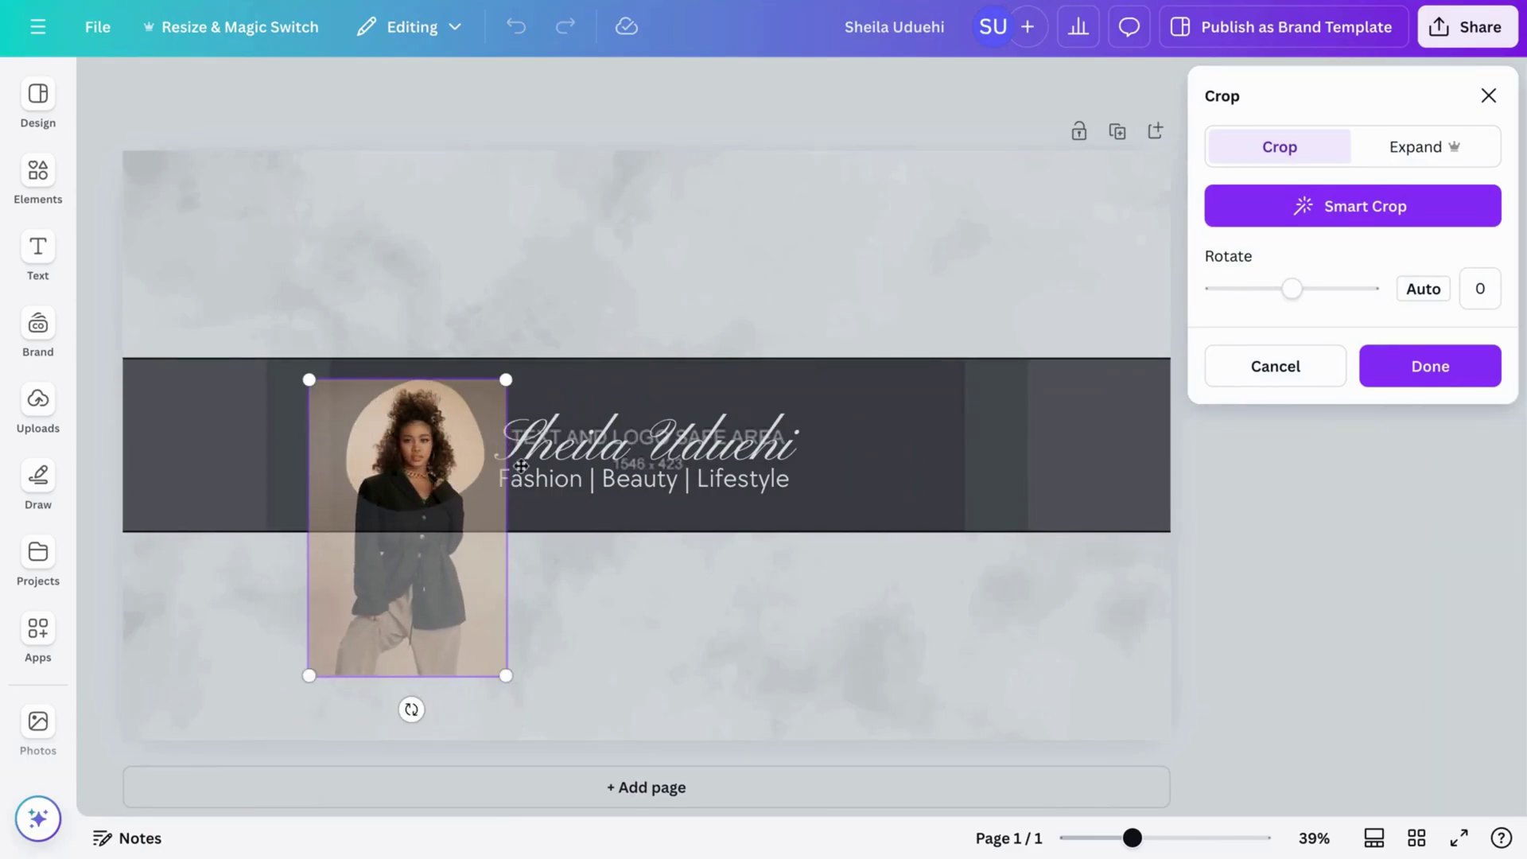
left_click(666, 152)
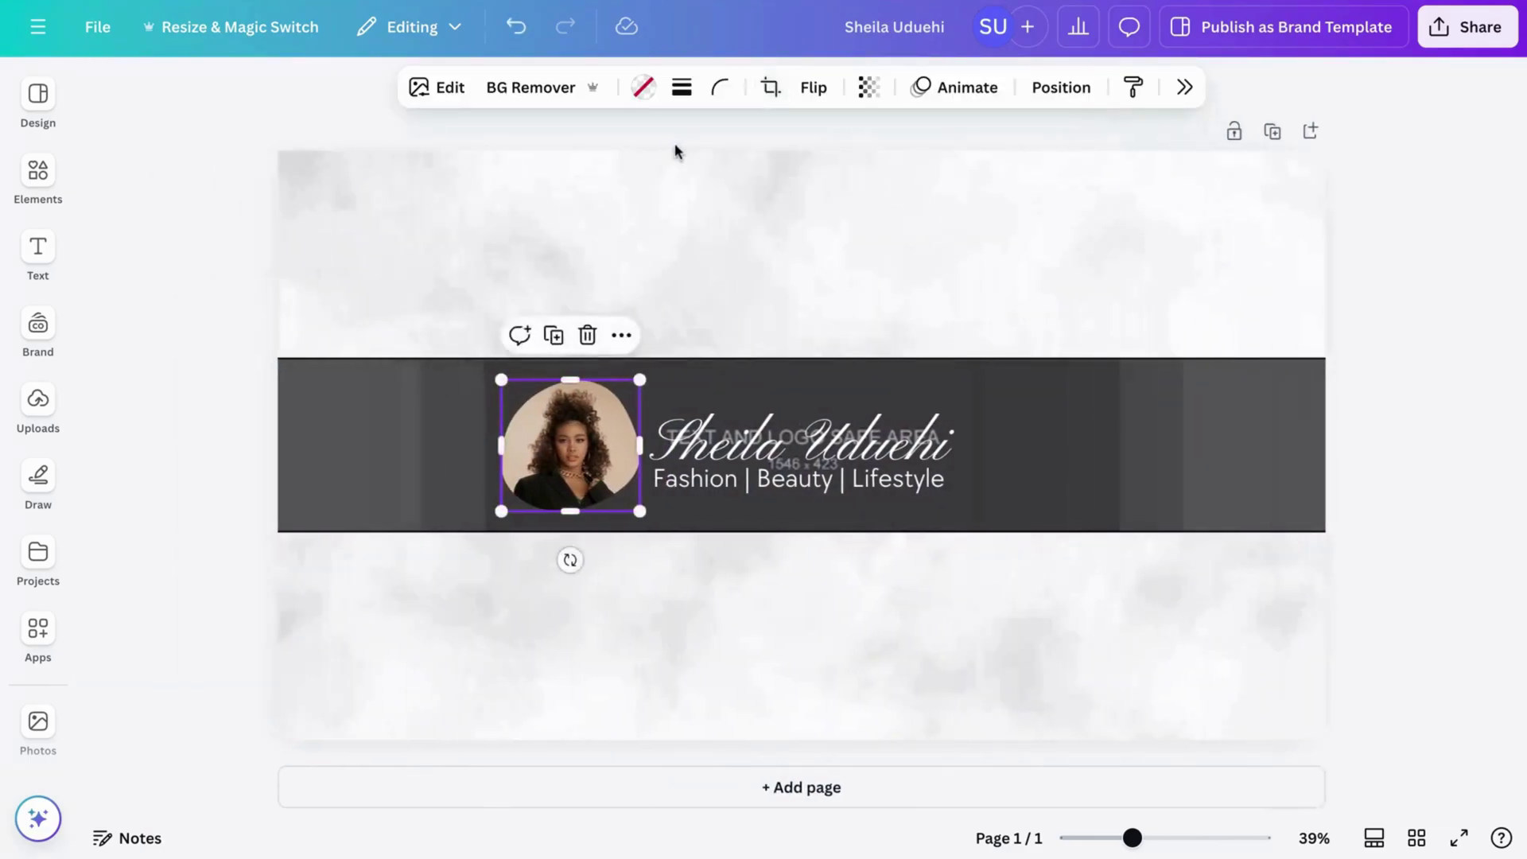
Add a bell-and-like SUBSCRIBE graphic from the 'subscribe' search, shrink it and place it at the right end.
left_click(1397, 258)
left_click(38, 169)
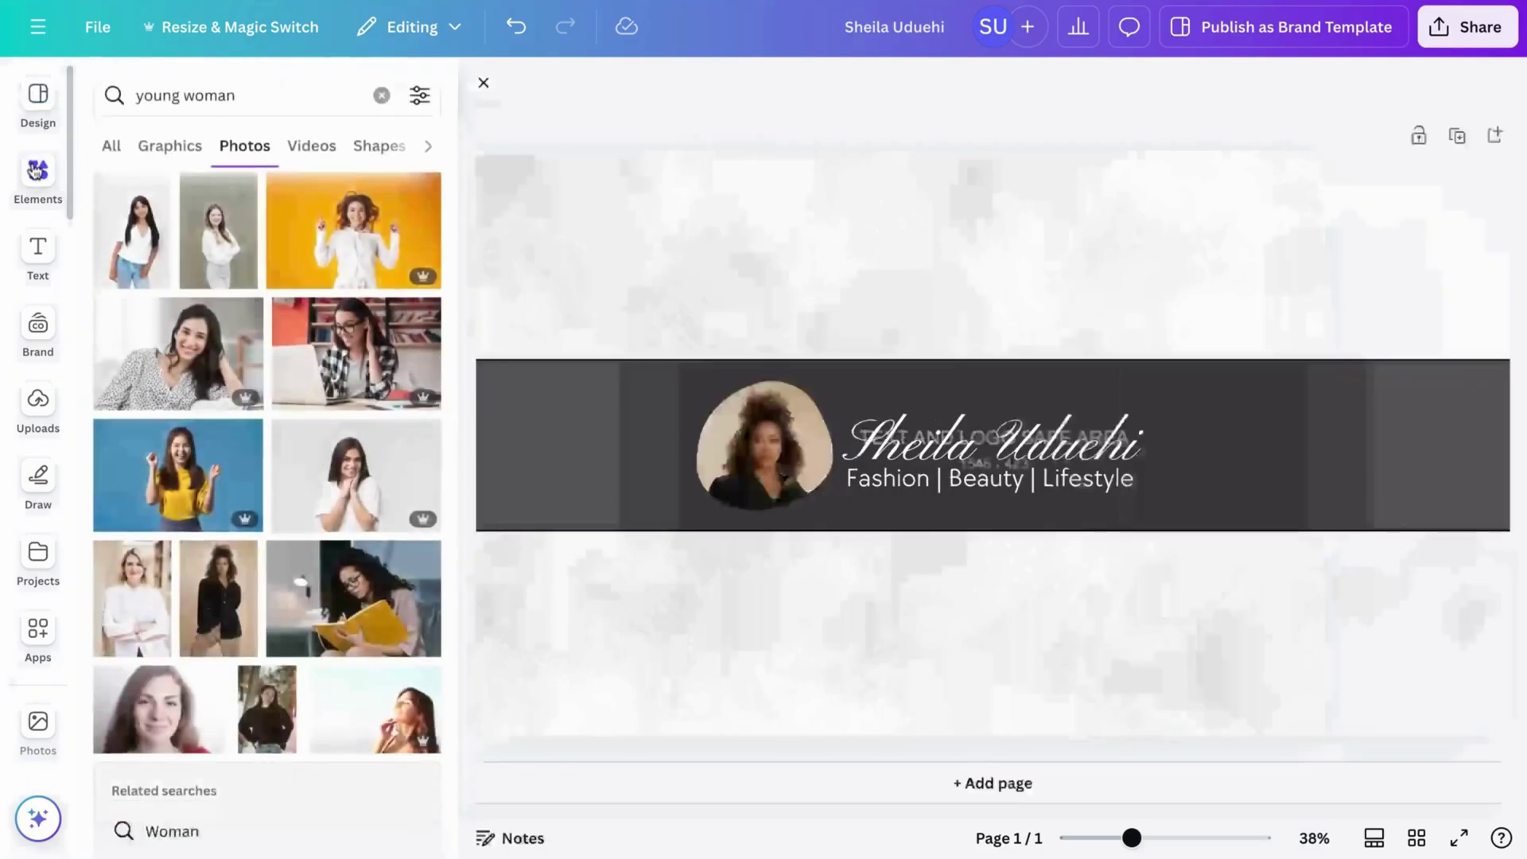
left_click(382, 95)
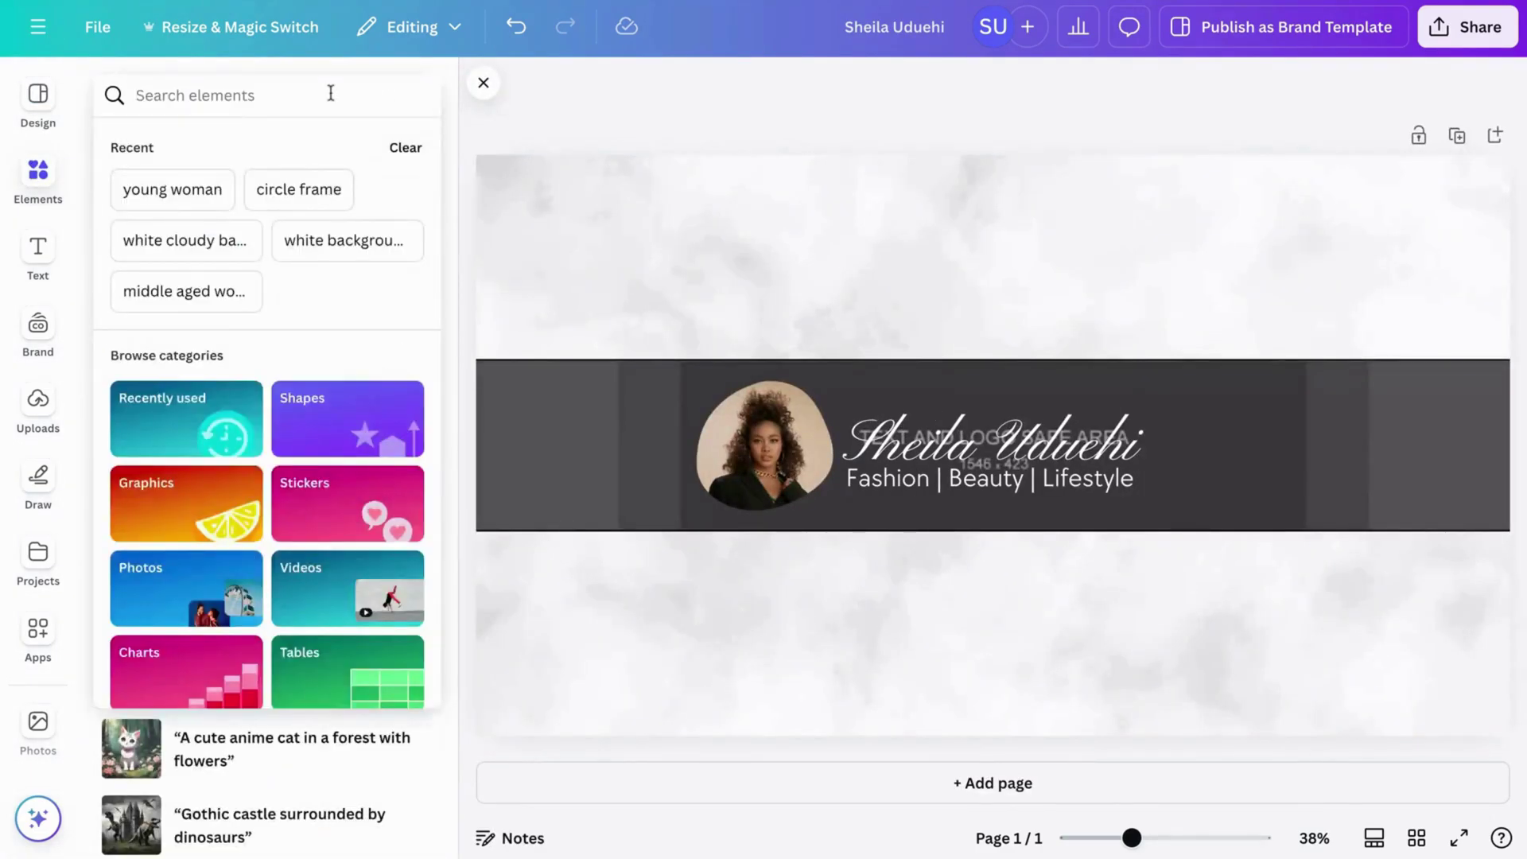
type("subscri")
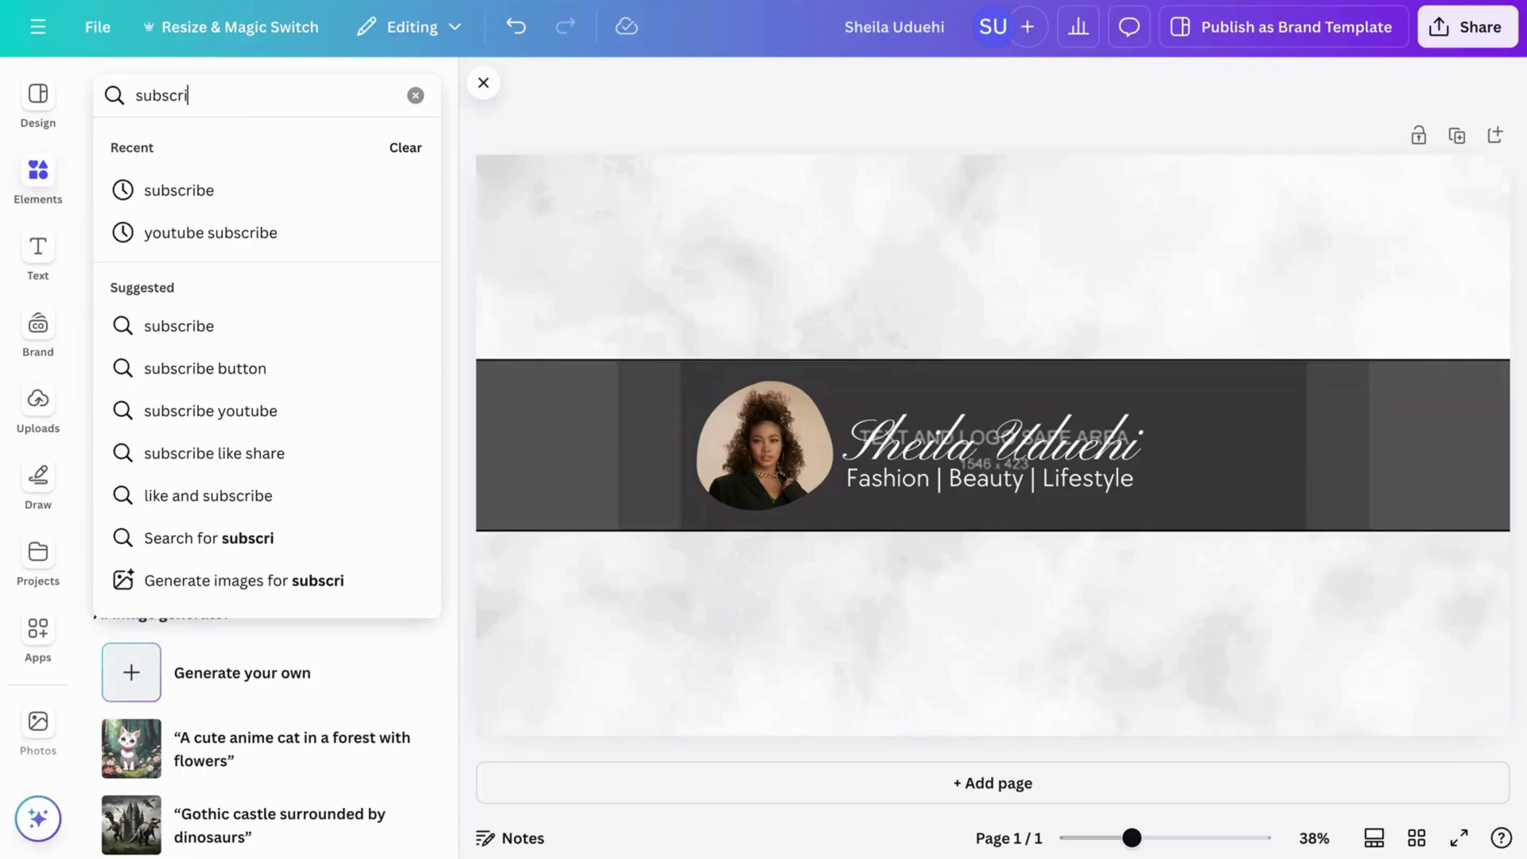
type("be")
key("Return")
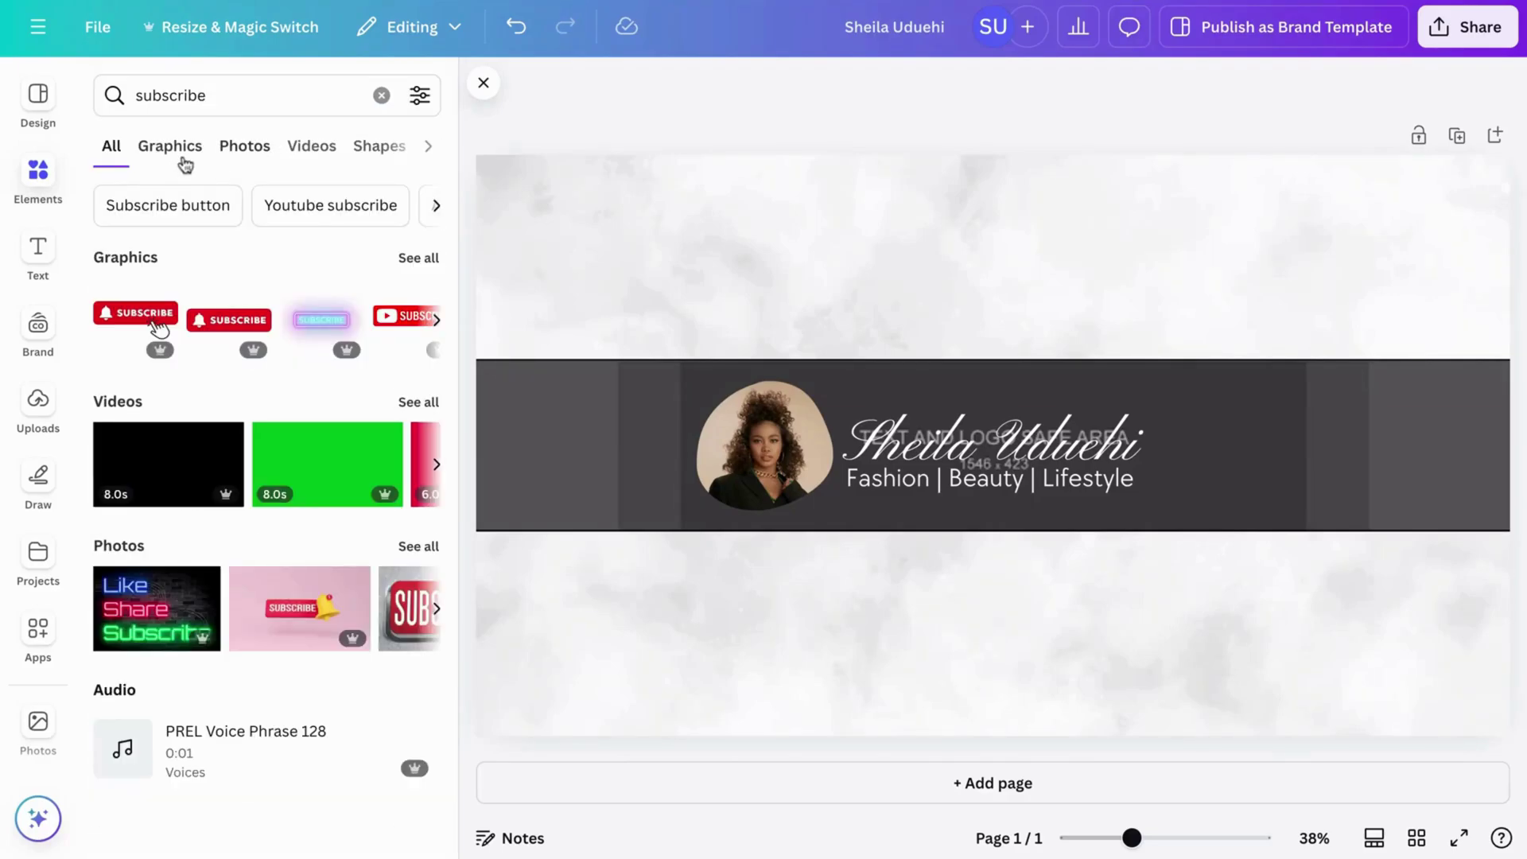
left_click(178, 155)
scroll(238, 477, "down", 2)
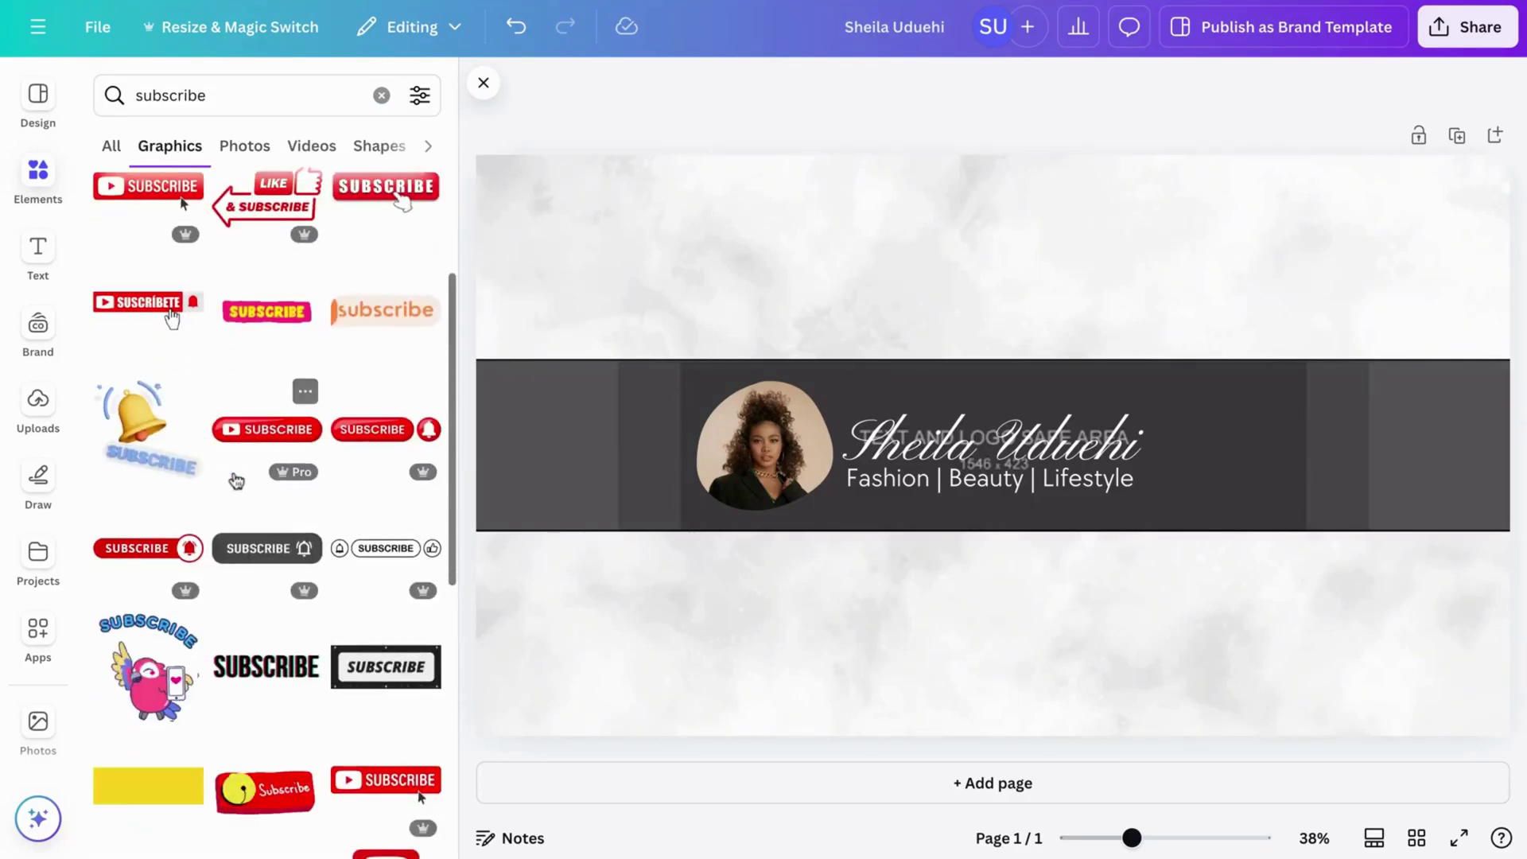
left_click(386, 548)
left_click(483, 84)
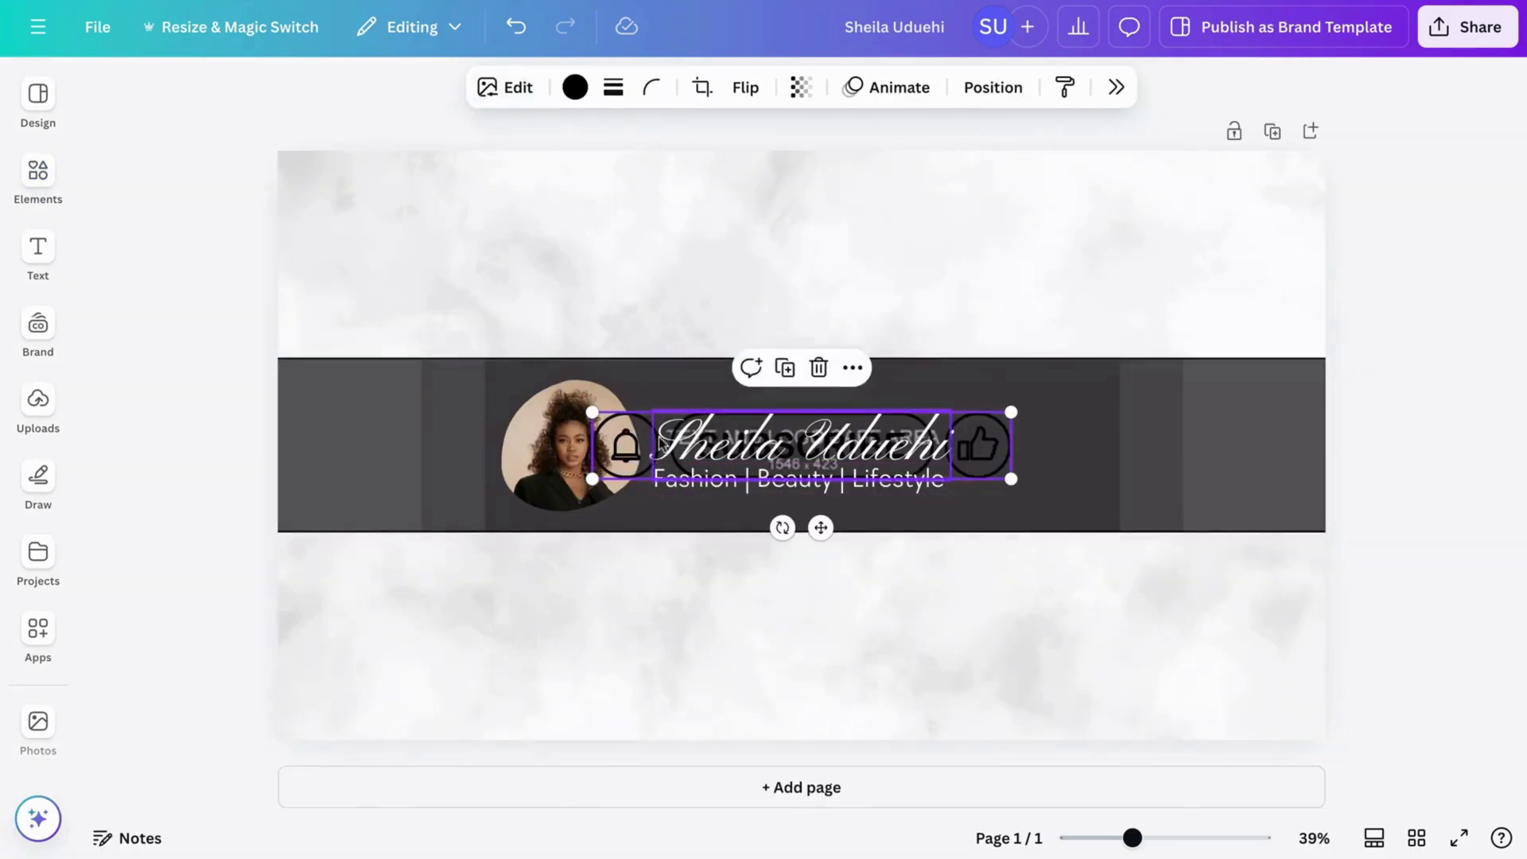
left_click_drag(591, 412, 1260, 523)
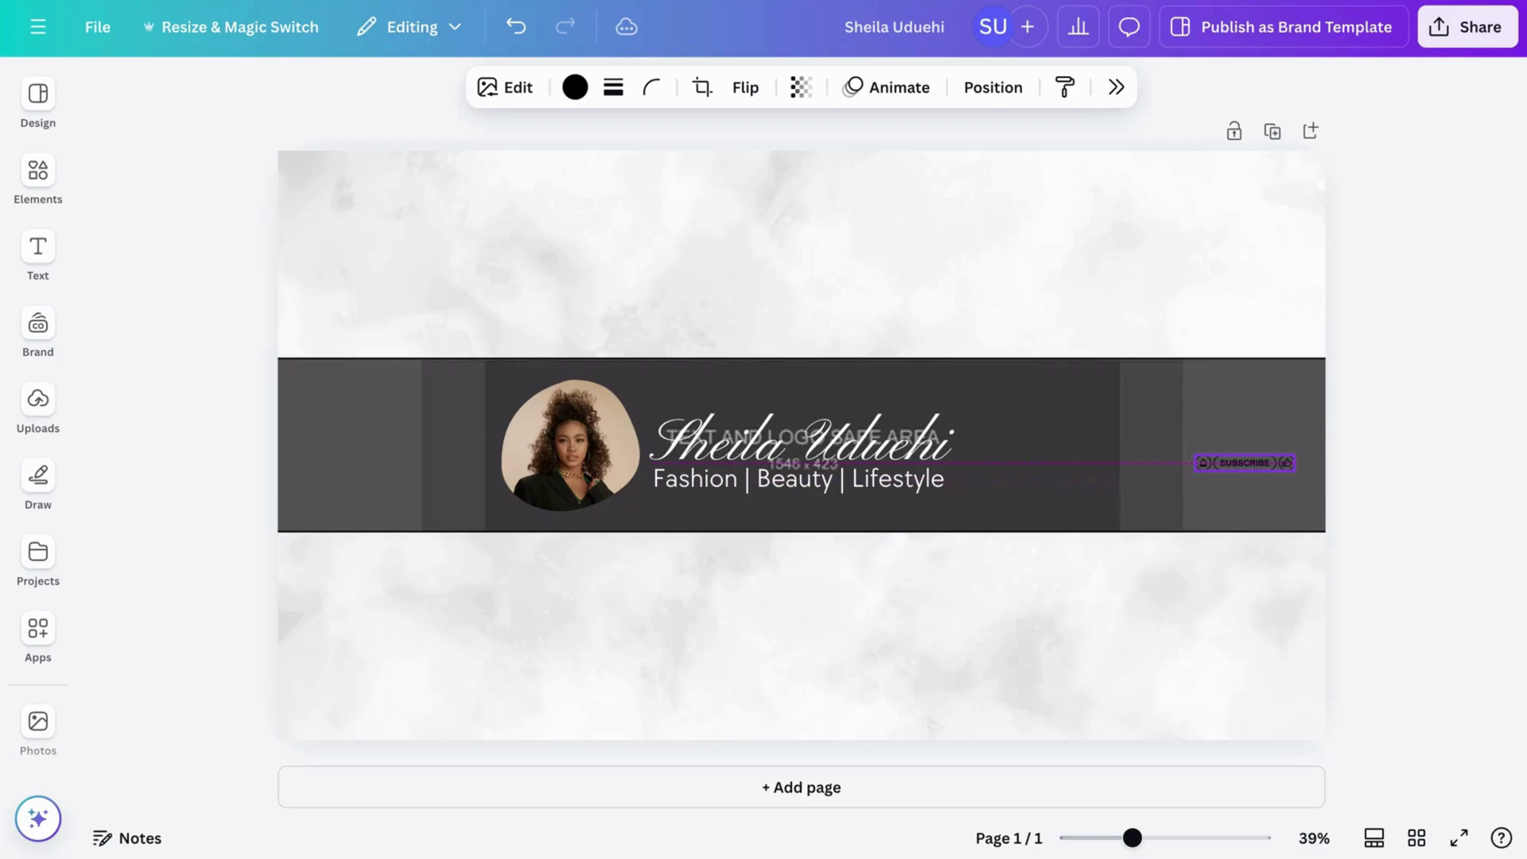
left_click_drag(1247, 463, 1247, 462)
Duplicate the tagline and retype it as 'New Uploads Weekly!'.
left_click(1362, 284)
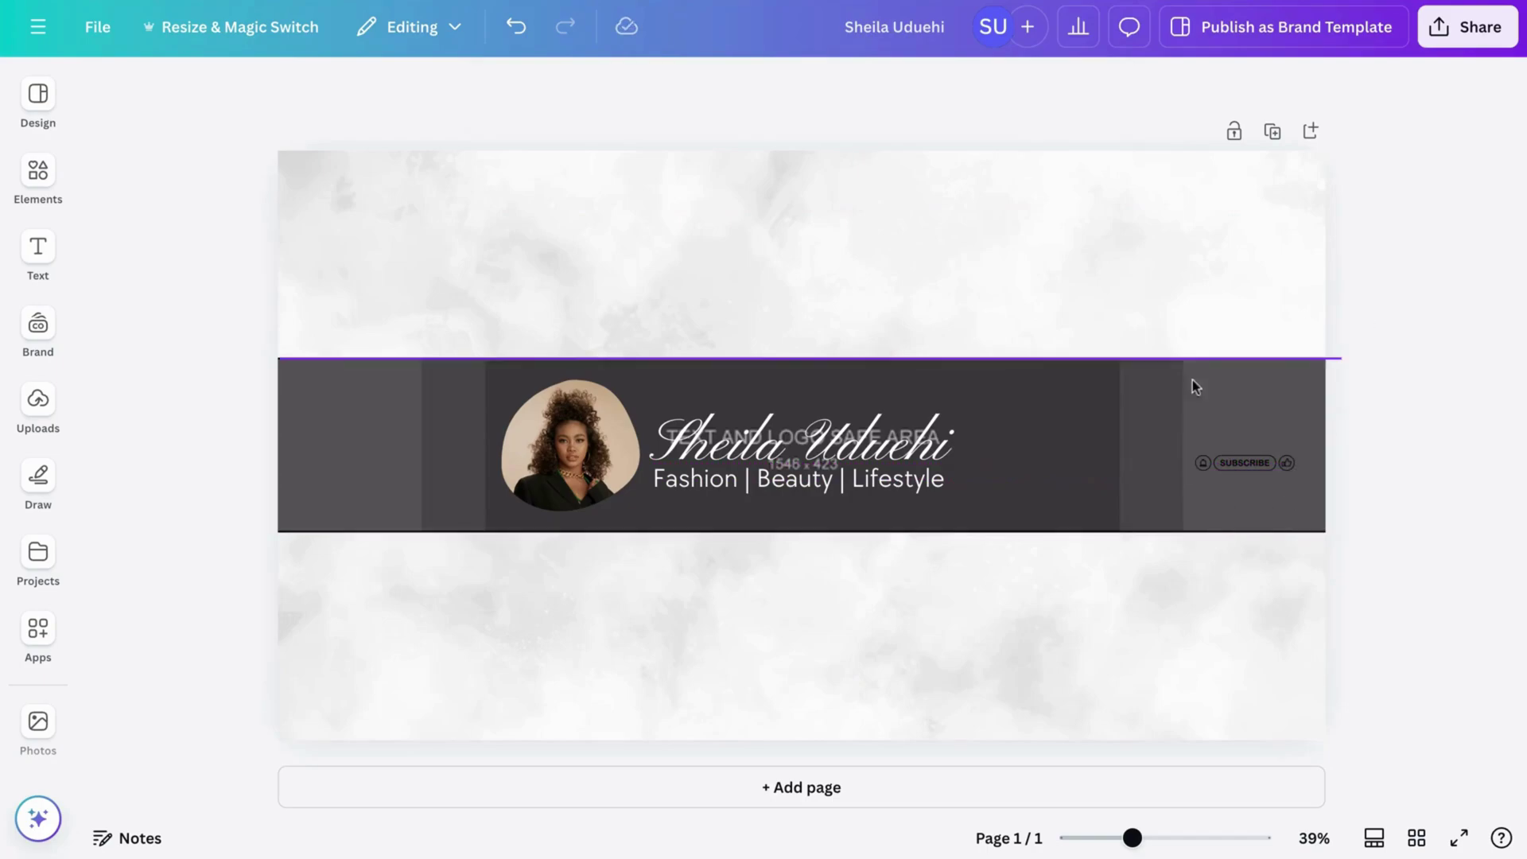
left_click(824, 490)
left_click_drag(821, 483, 827, 489)
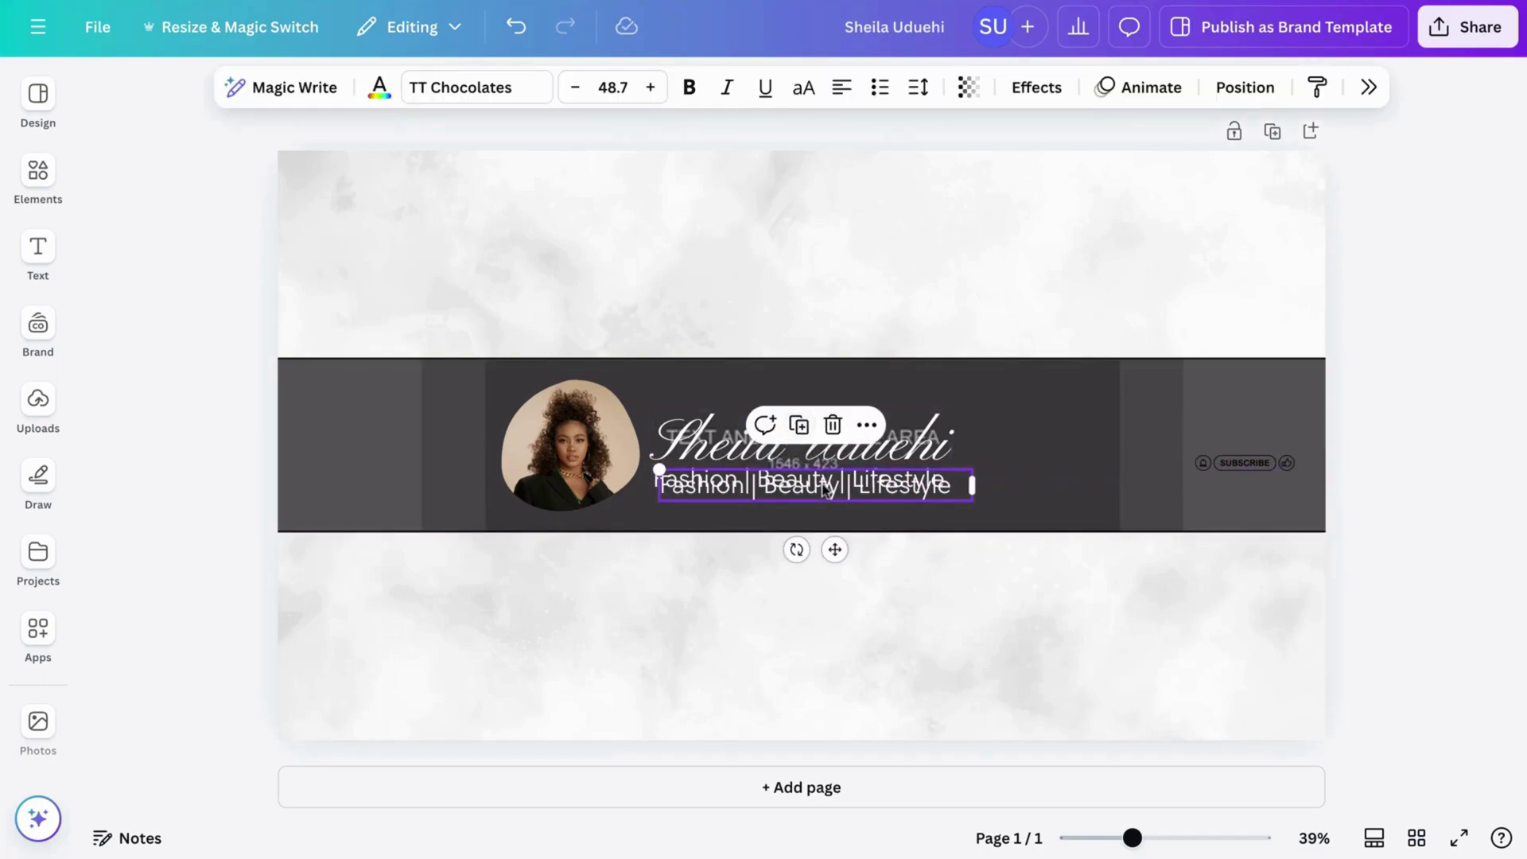
key("ctrl+d")
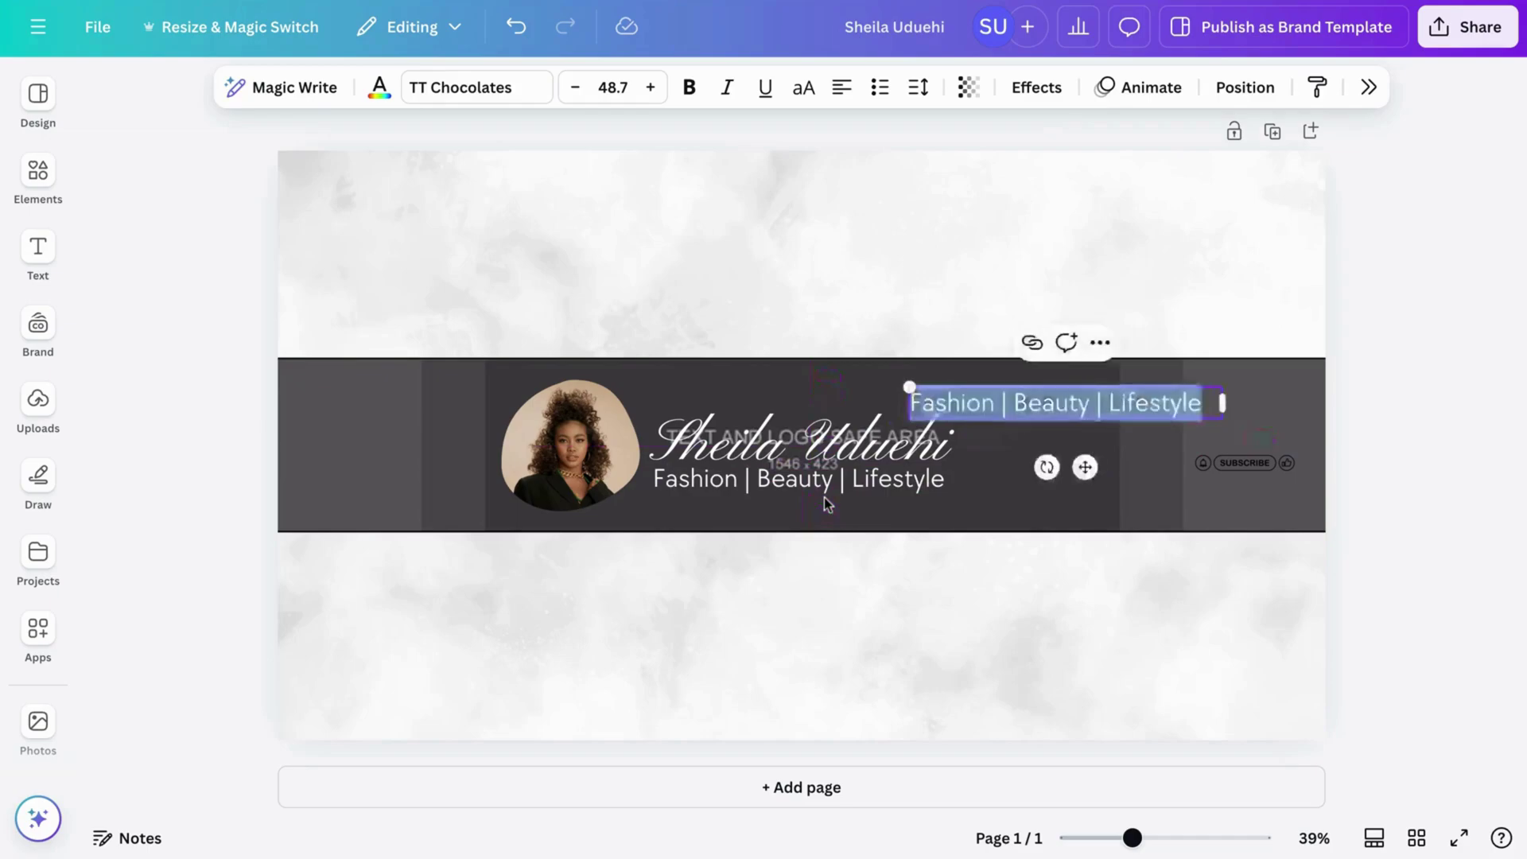
type("New Uploads Weekly!")
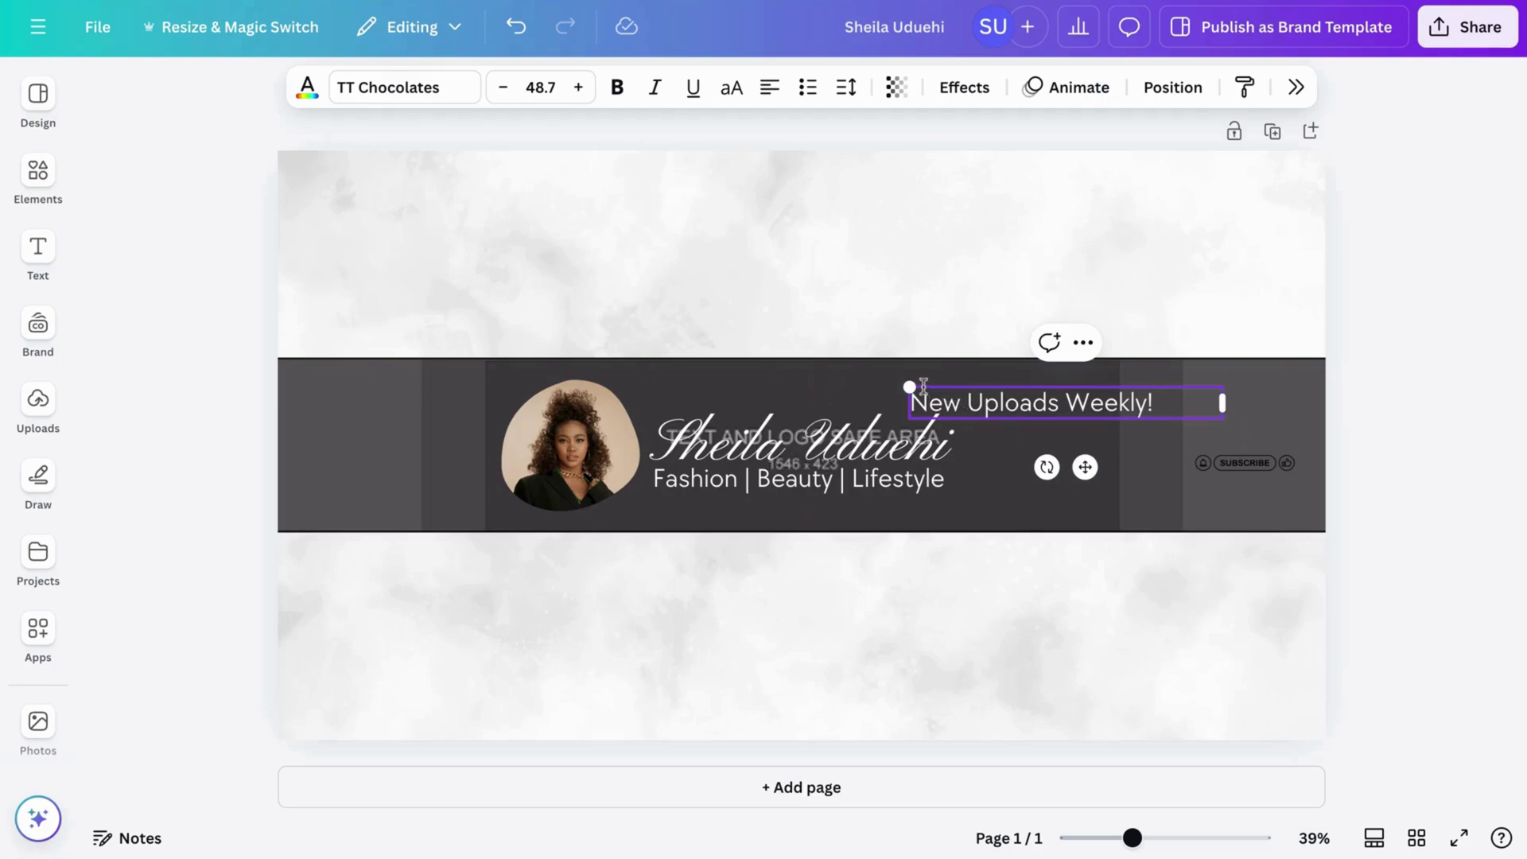
left_click(863, 203)
Center the New Uploads Weekly! caption, shrink it to about 19.5 and move it above the subscribe graphic.
left_click(1045, 403)
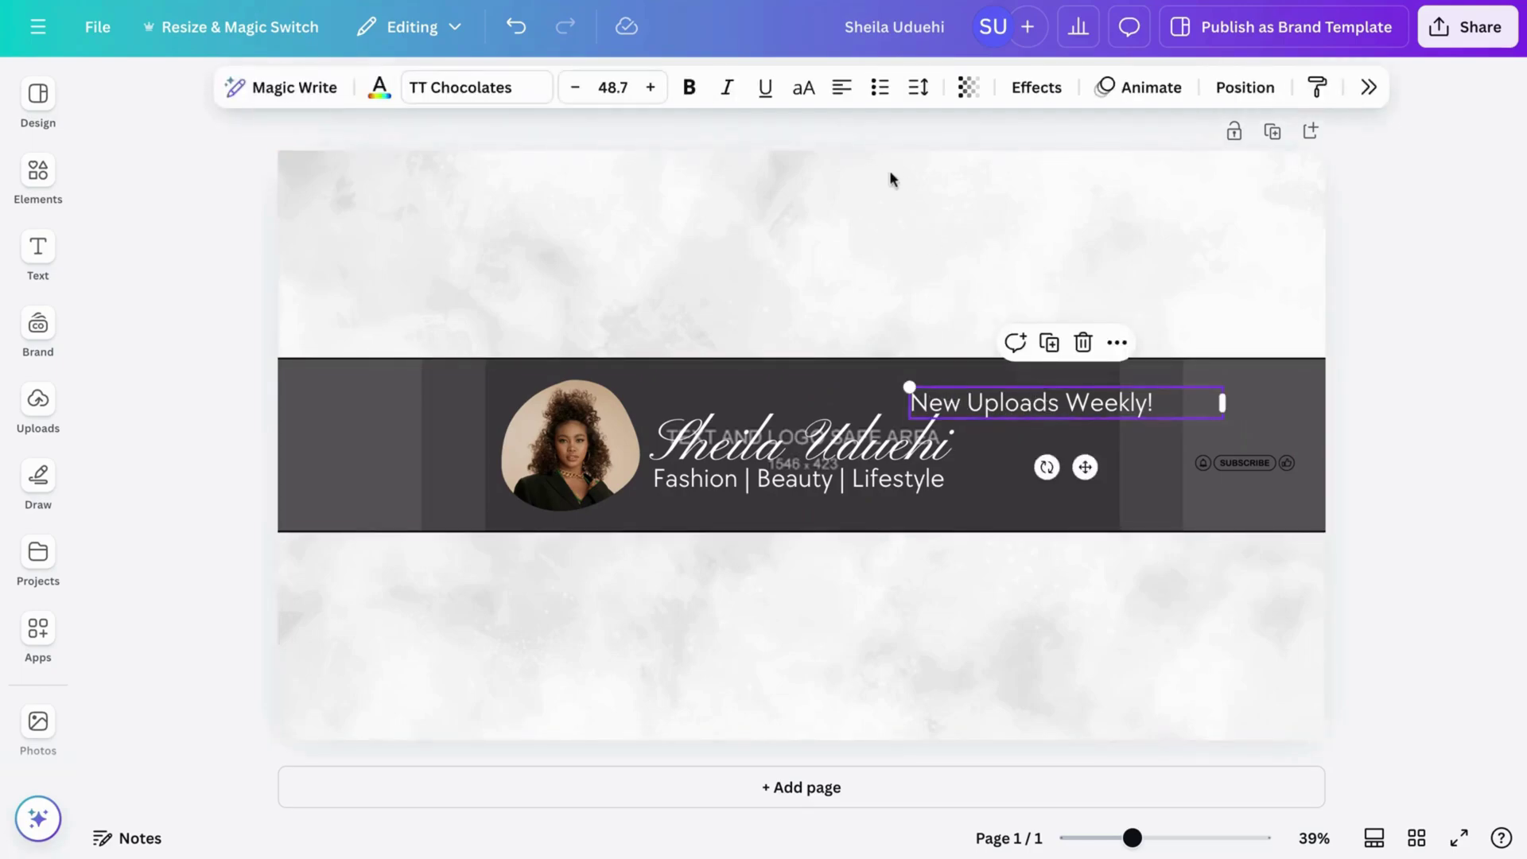
left_click(839, 92)
left_click(823, 141)
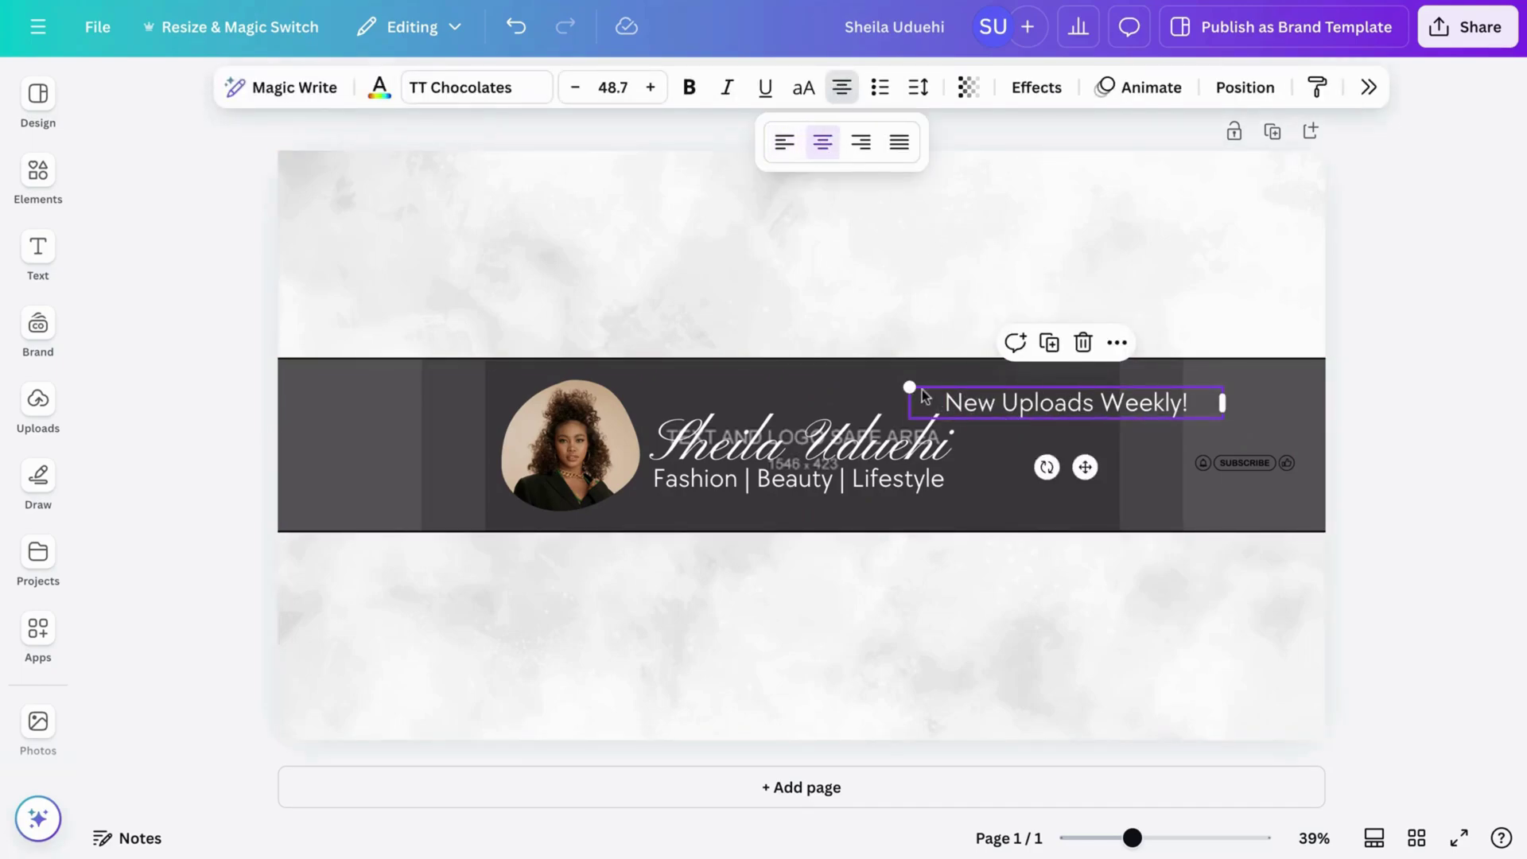
left_click_drag(913, 386, 1097, 406)
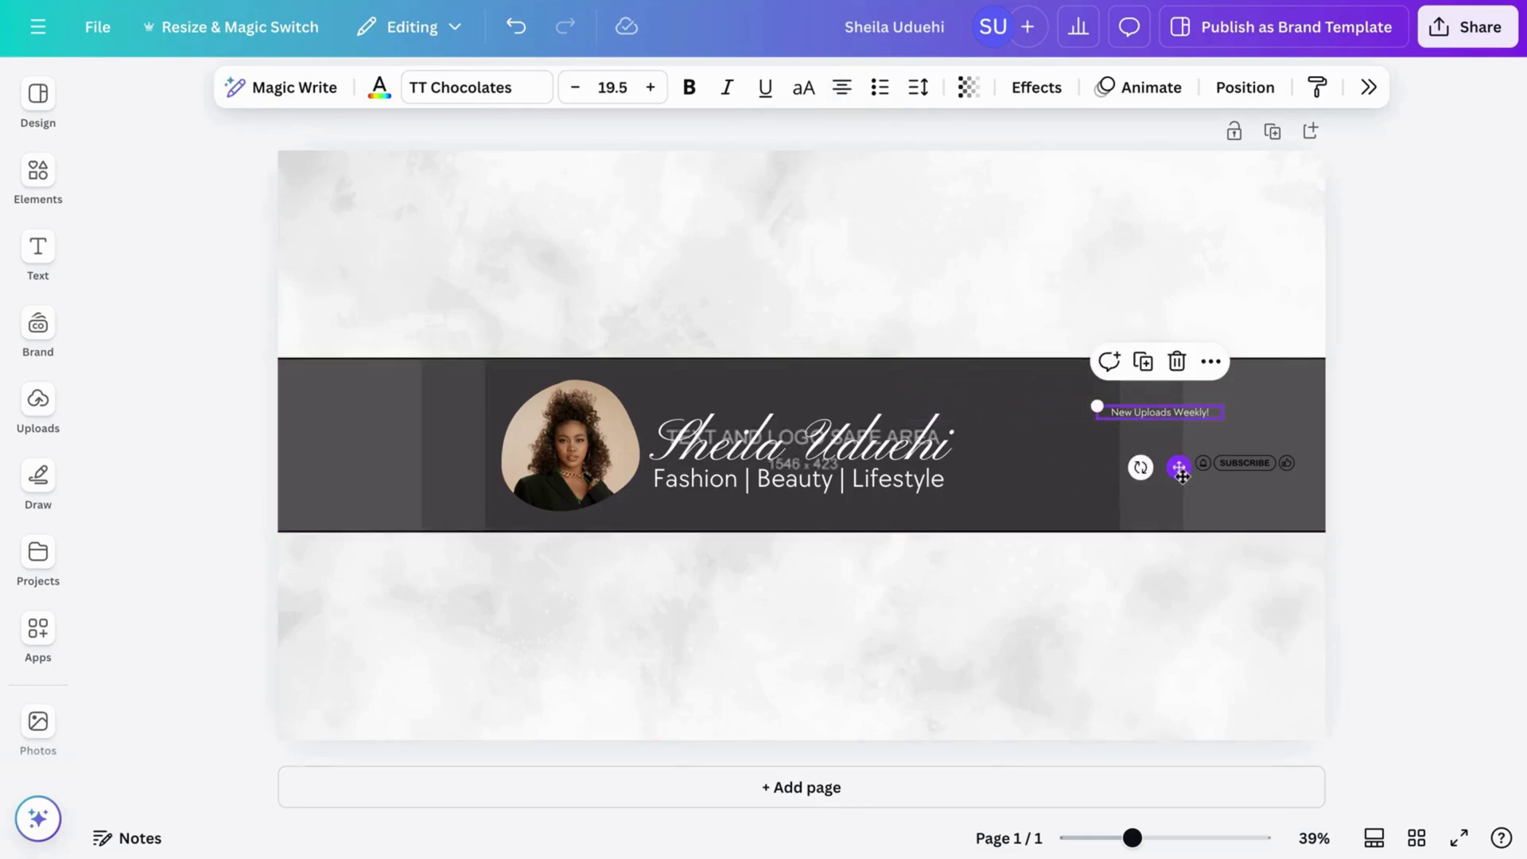
left_click_drag(1180, 469, 1265, 506)
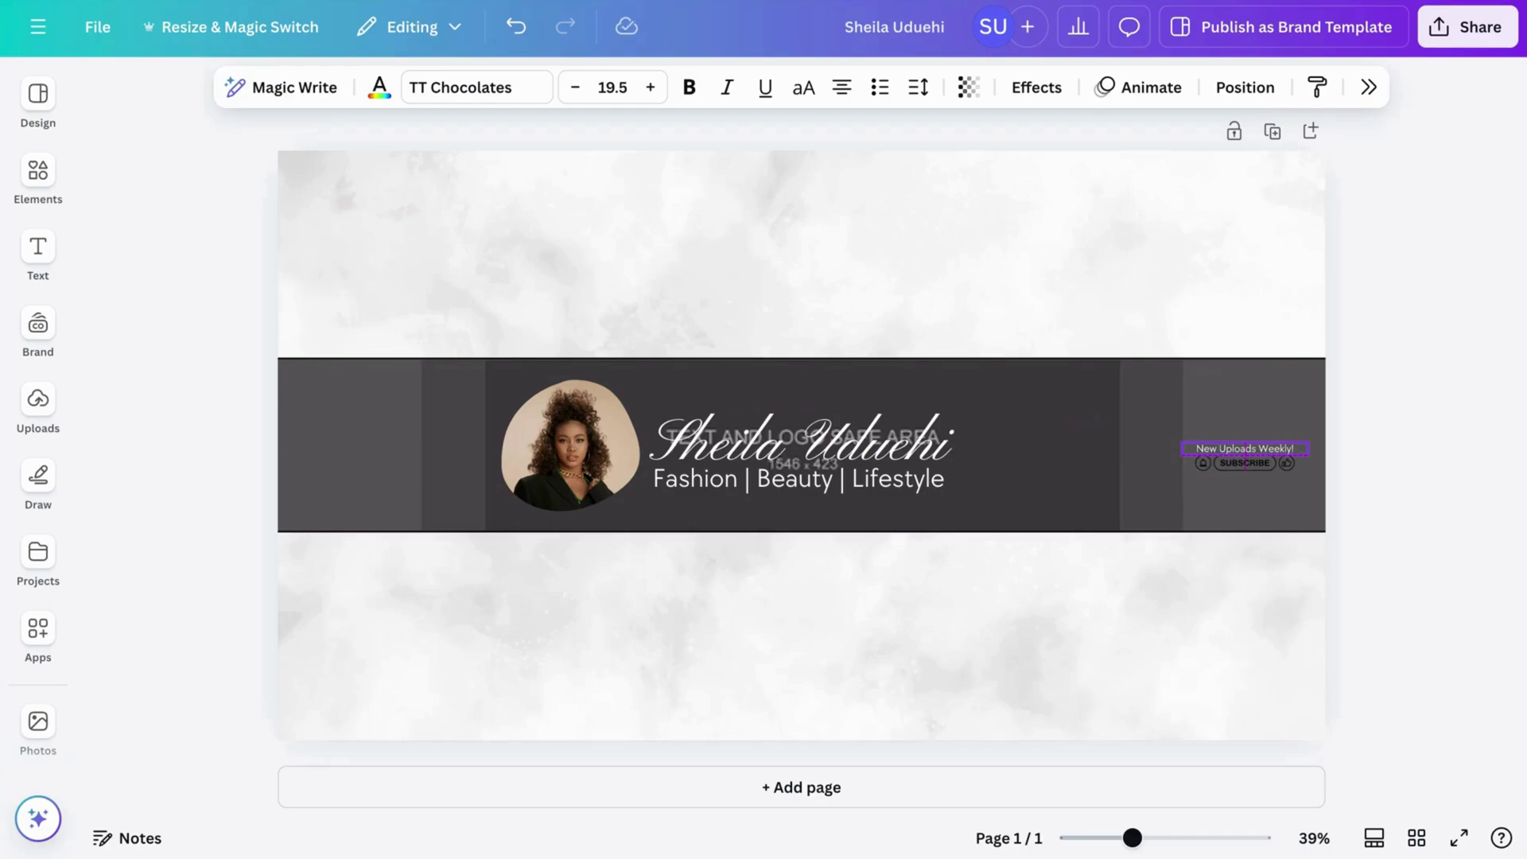
left_click(1353, 442)
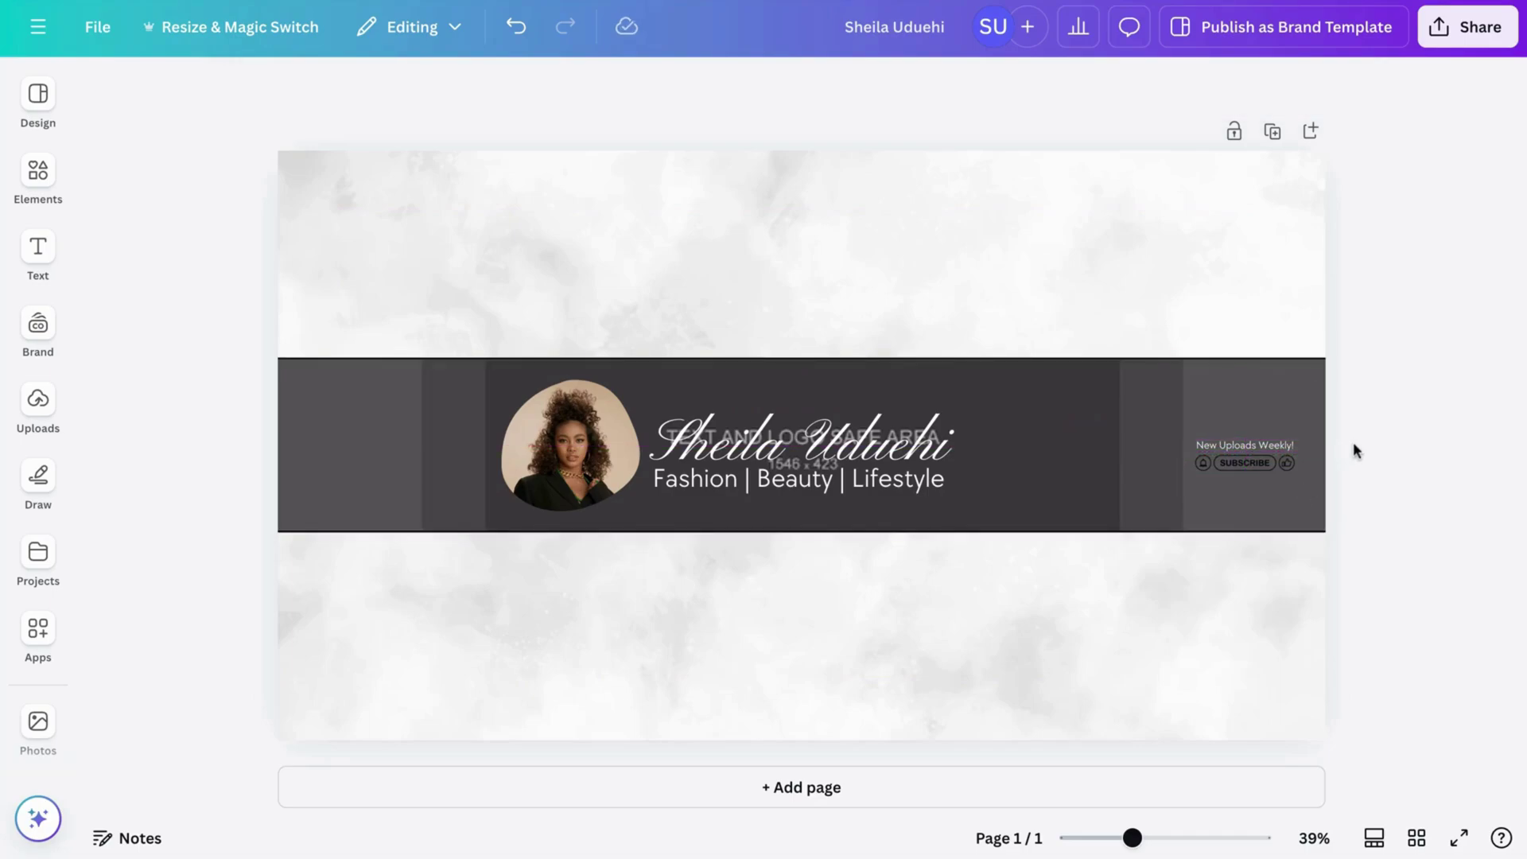
Stretch the grey guide image taller and nudge the New Uploads Weekly! caption right.
left_click(1232, 411)
left_click_drag(826, 354, 826, 355)
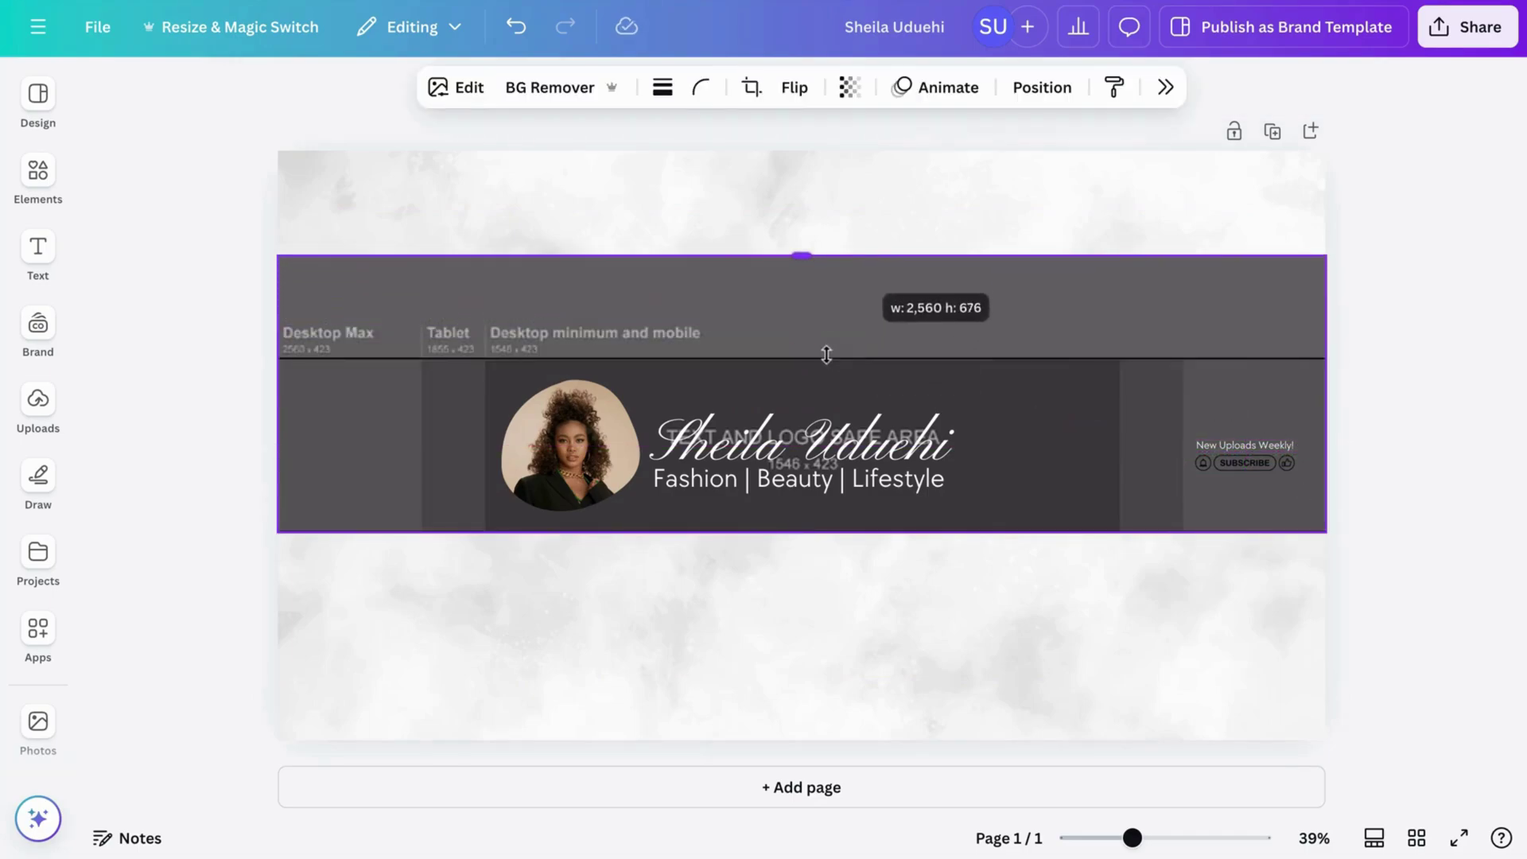
left_click_drag(826, 355, 824, 348)
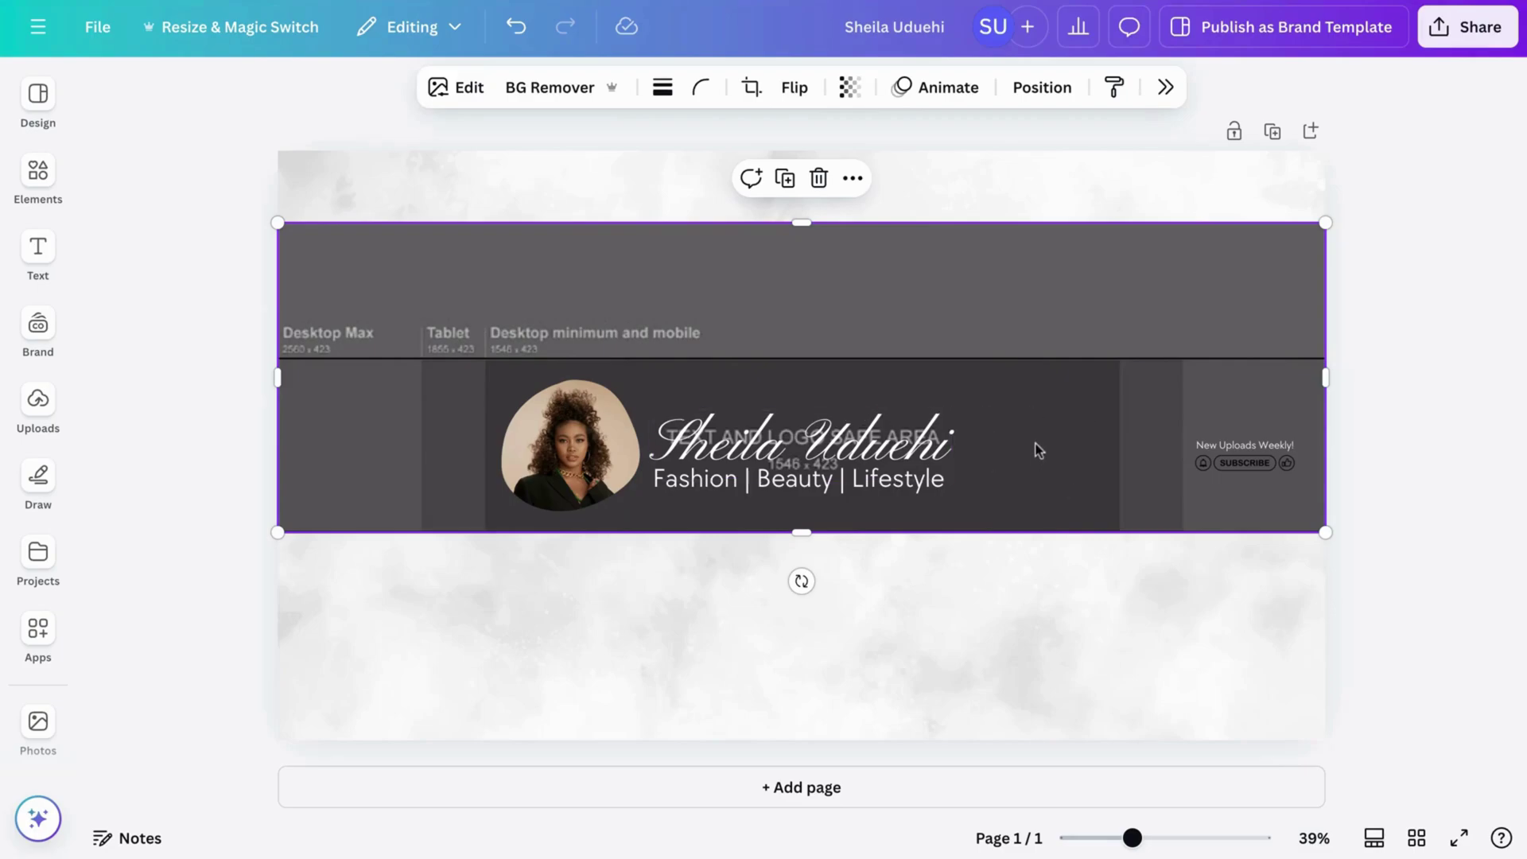
left_click(1245, 449)
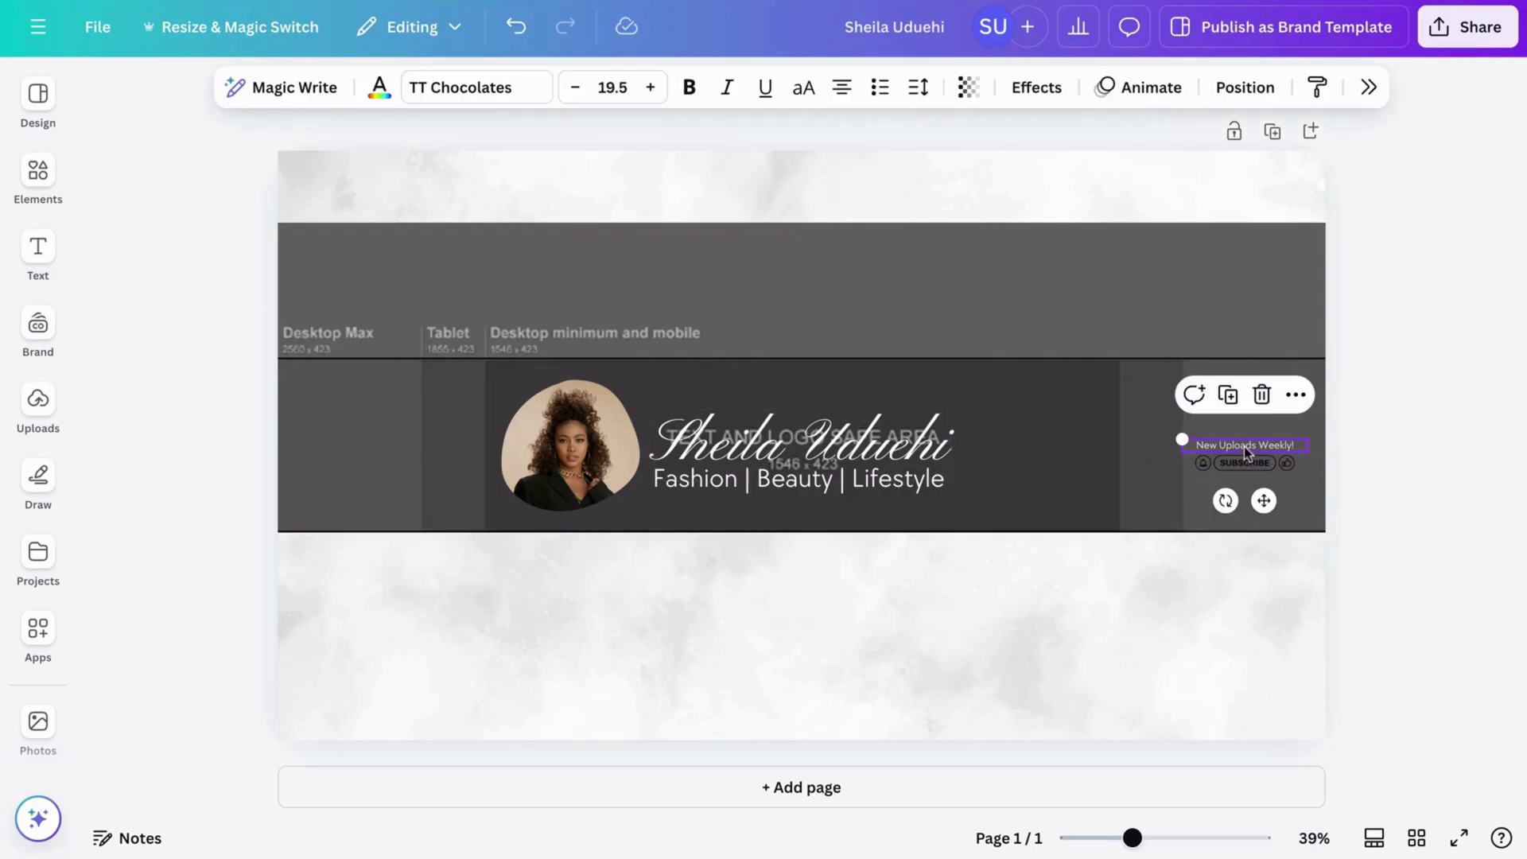
key("Right")
key("Right")
key("Right")
key("Right")
key("Right")
key("Right")
key("Right")
key("Right")
key("Right")
key("Right")
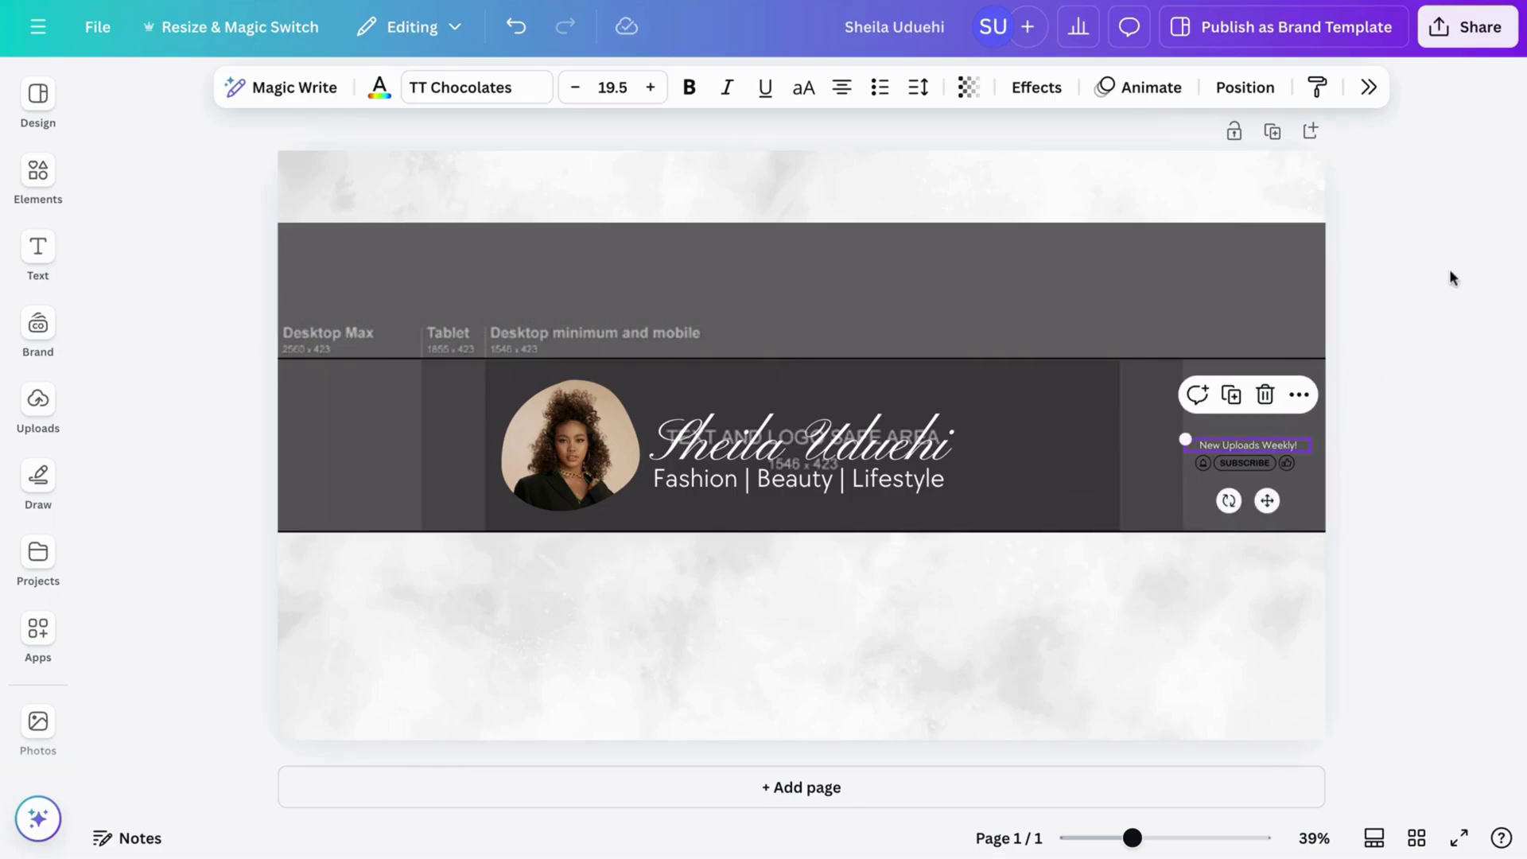
Fade the marble background to 72 transparency and select the grey guide image.
left_click(1236, 179)
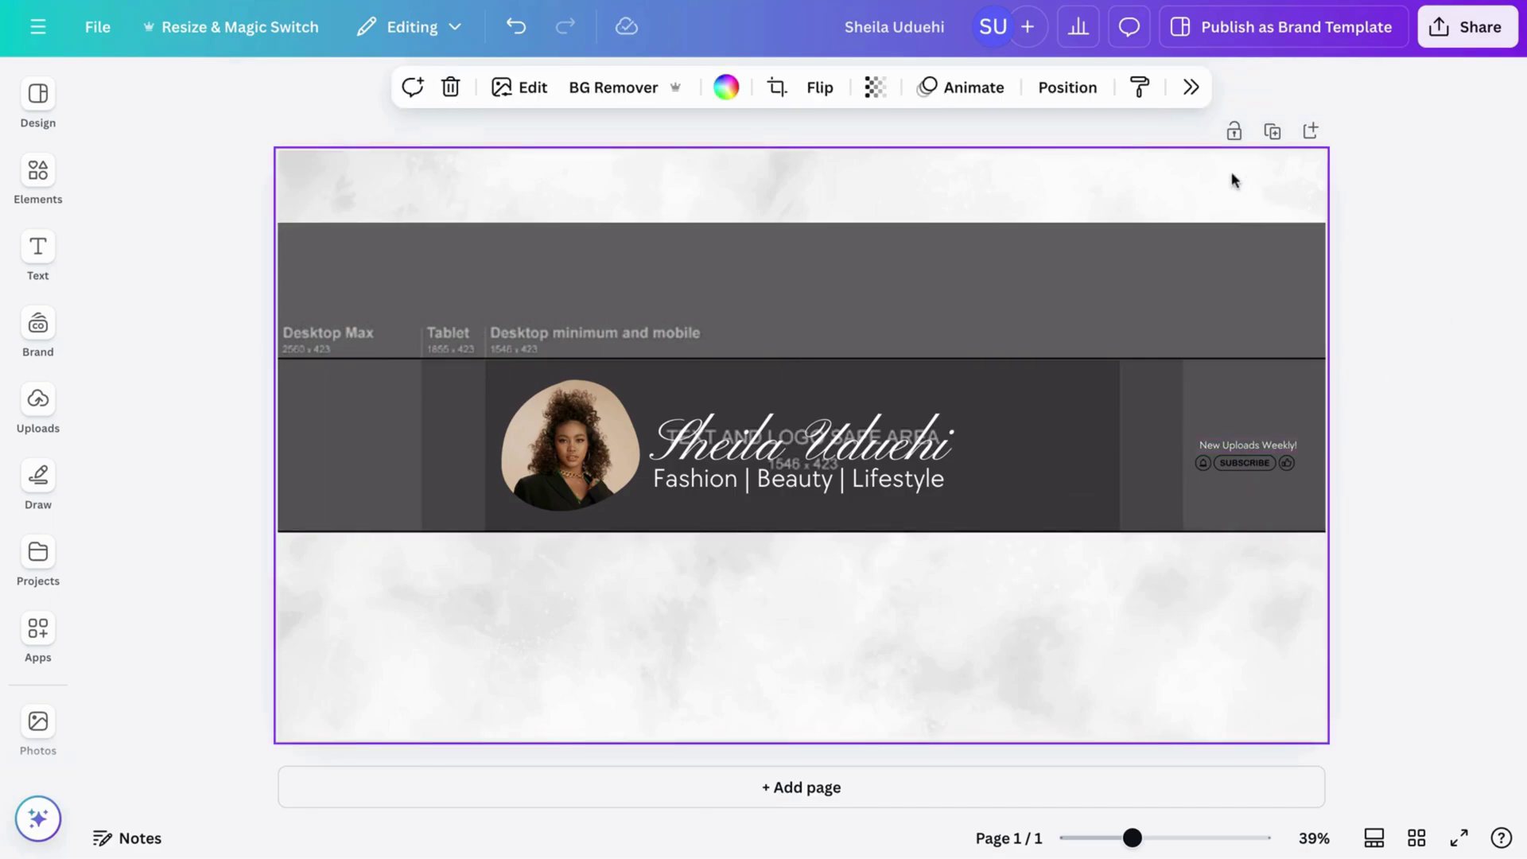
left_click(878, 86)
left_click_drag(930, 173, 885, 173)
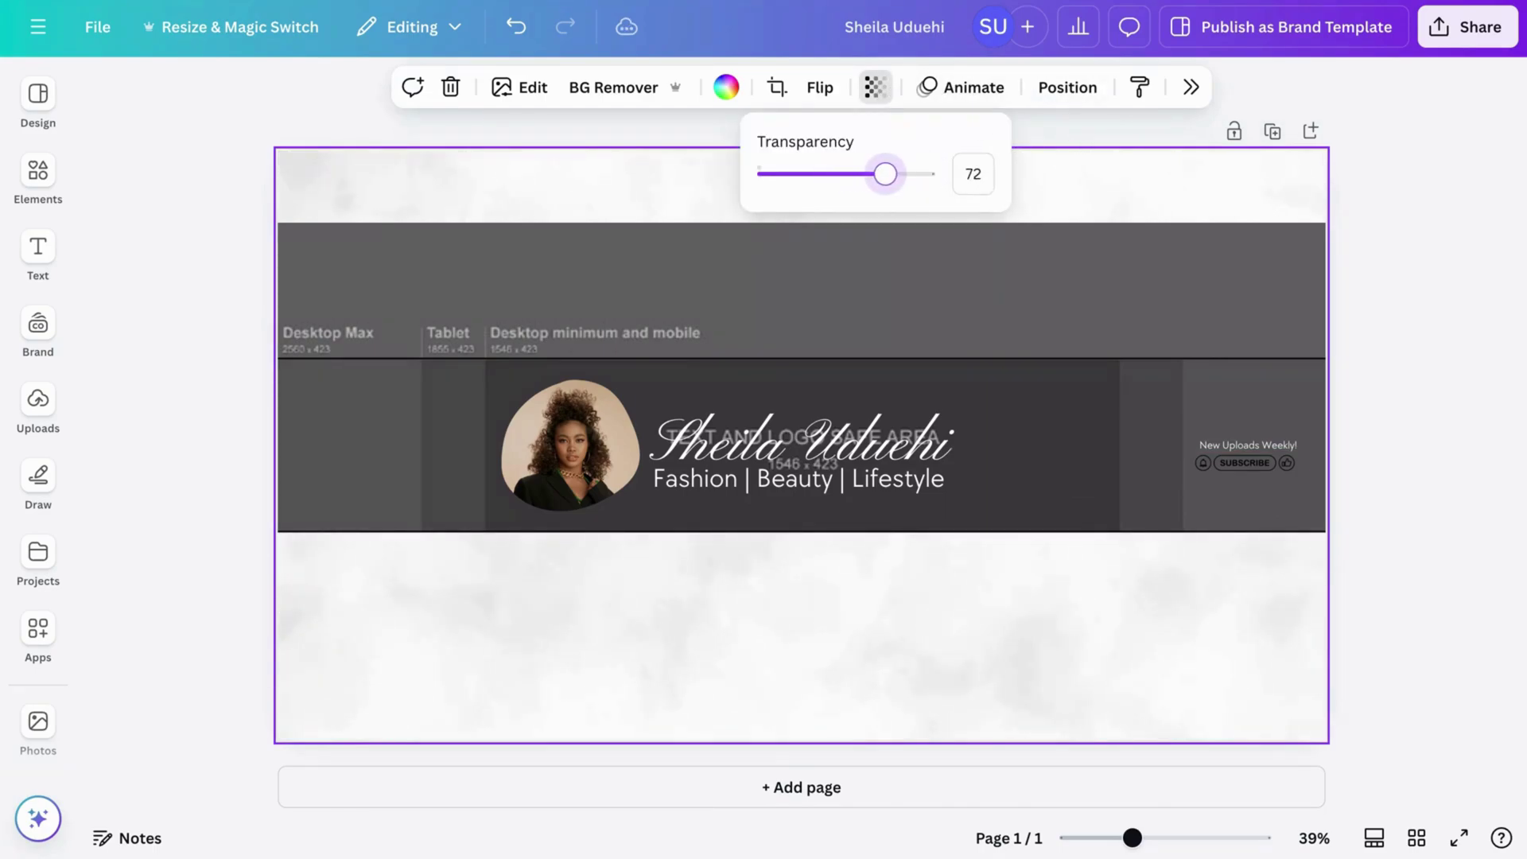
left_click(1404, 304)
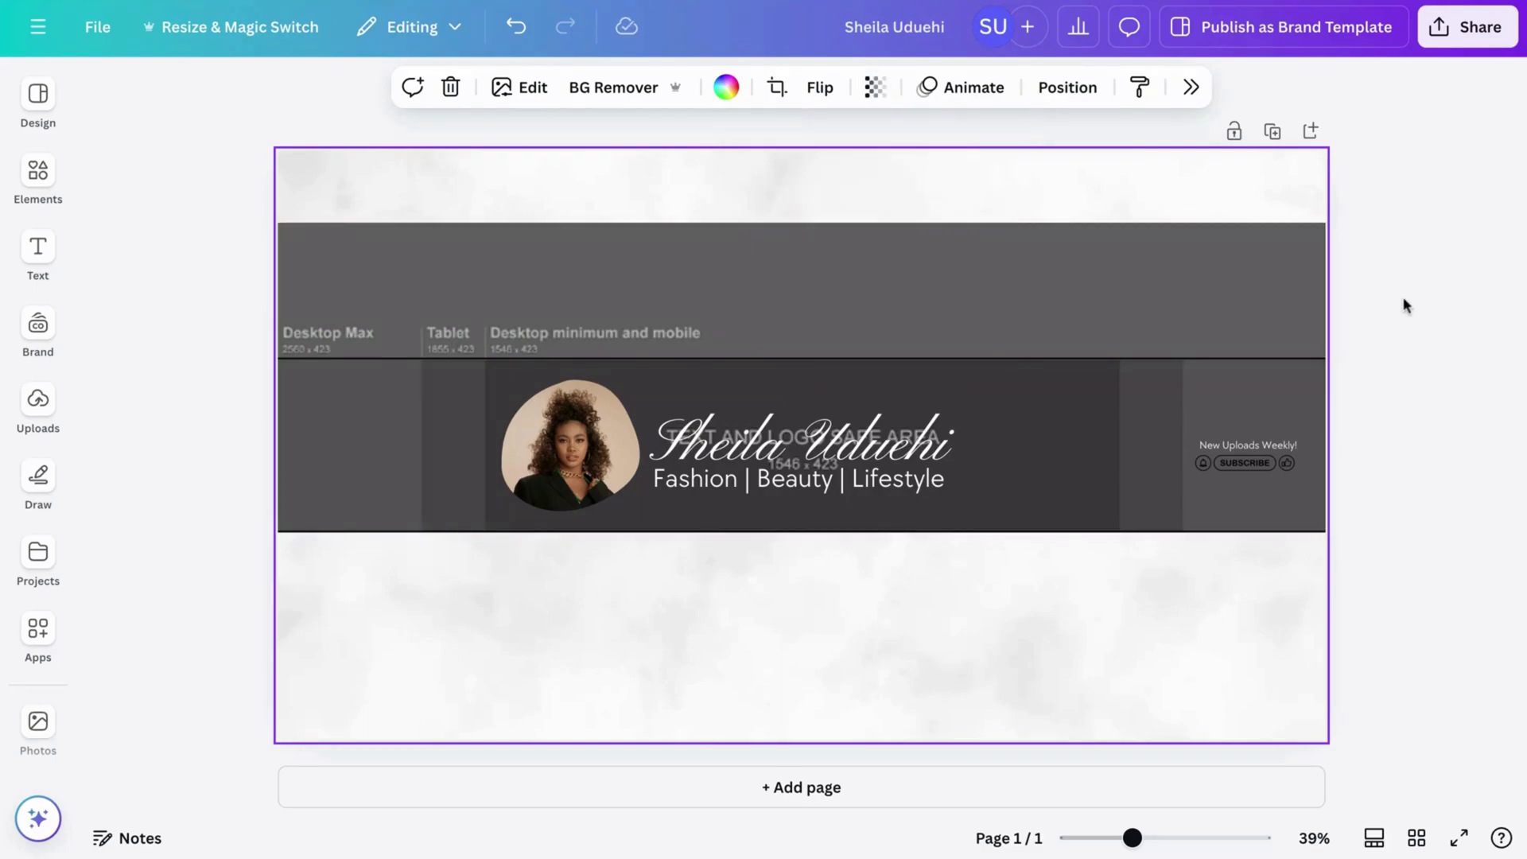
left_click(1185, 293)
Delete the grey guide image and recolour the name, tagline and caption black with Change all.
key("Delete")
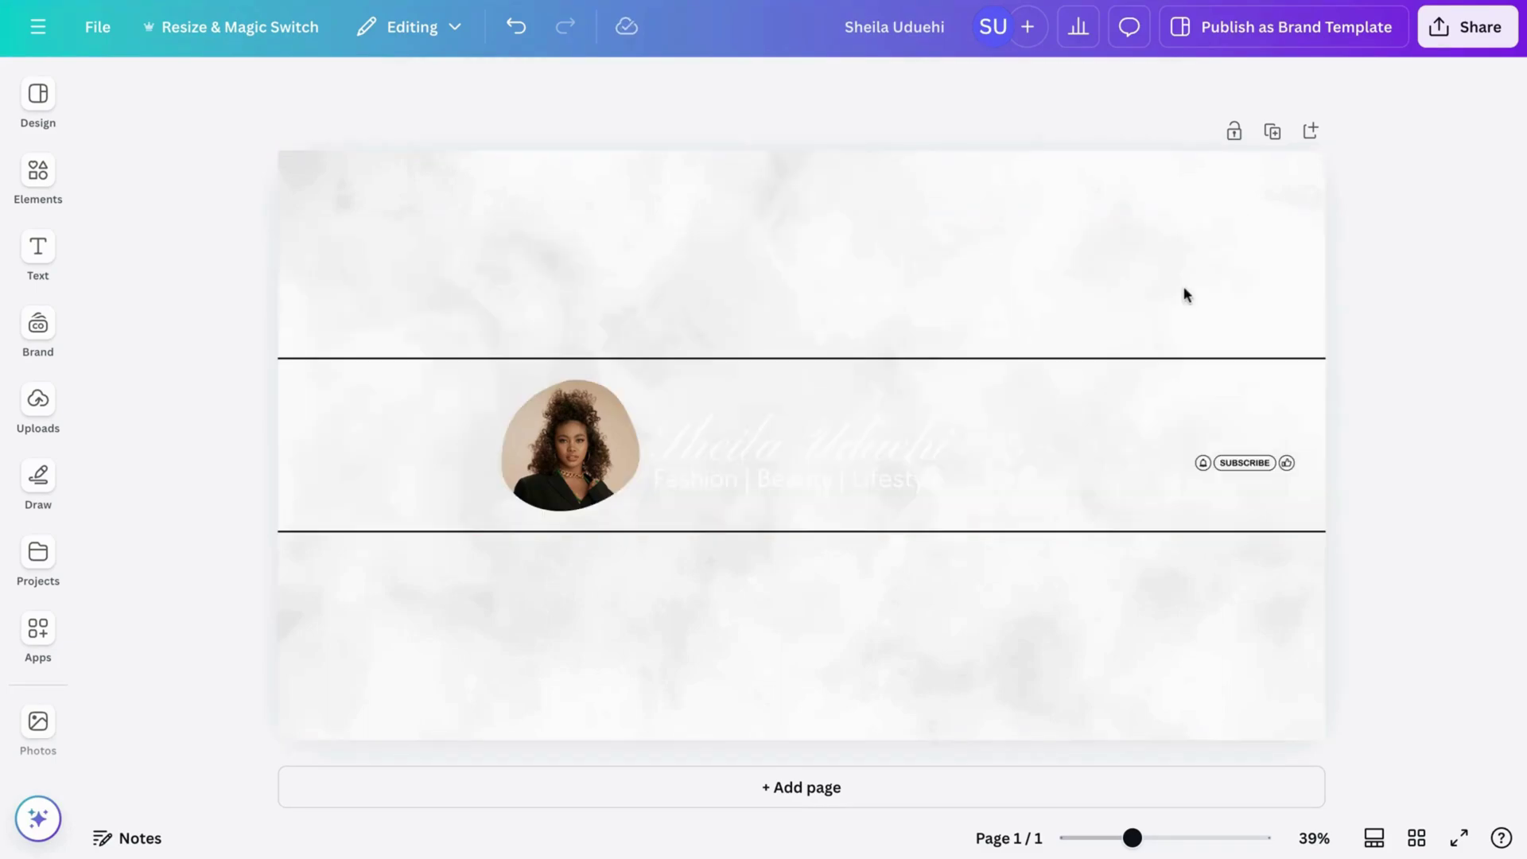
left_click(975, 443)
left_click(948, 444)
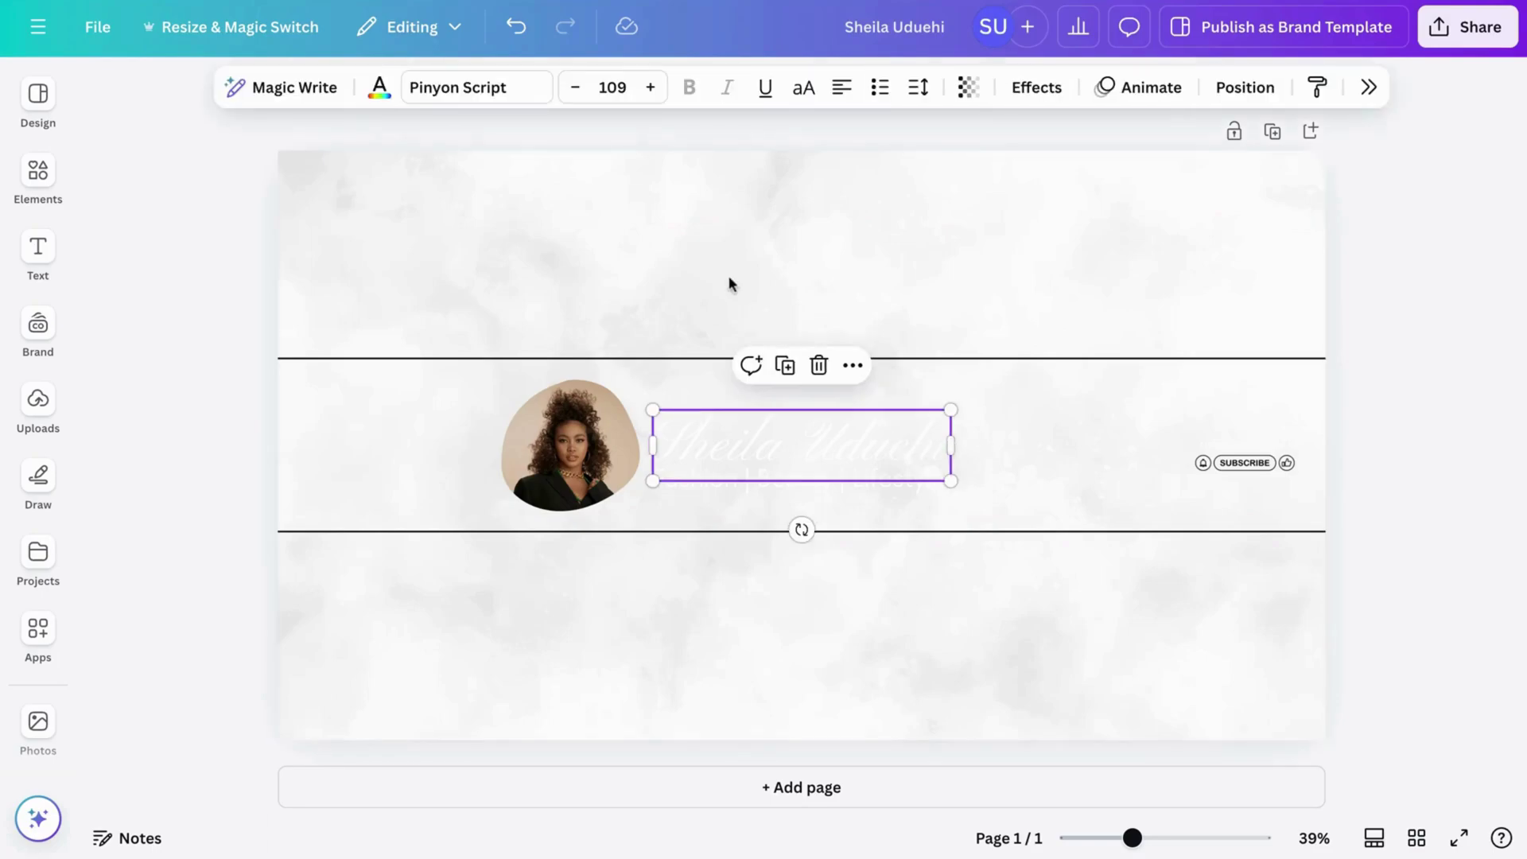
left_click(379, 87)
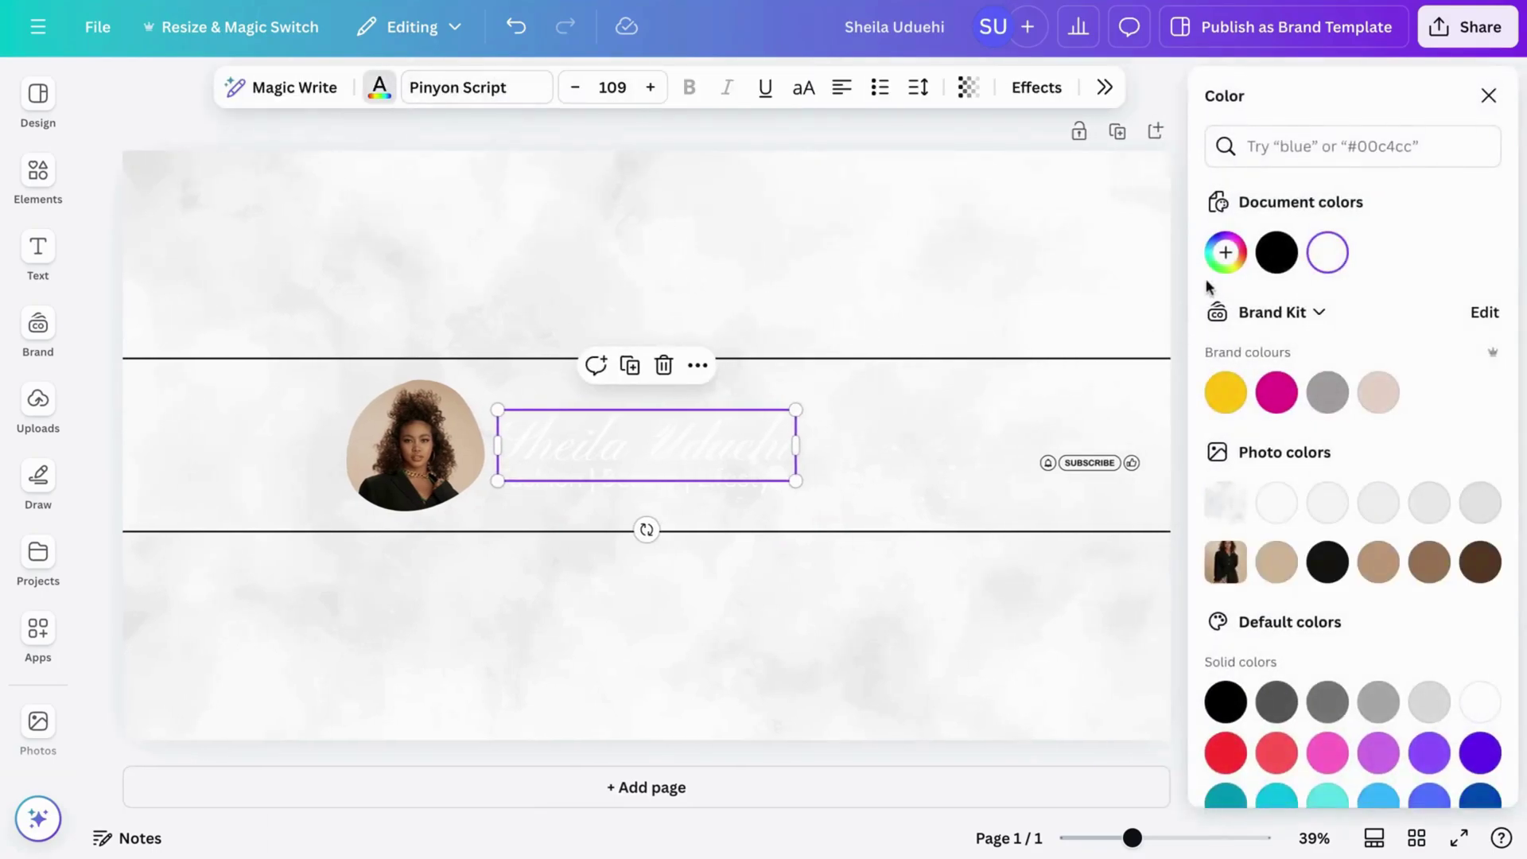
left_click(1276, 252)
left_click(1289, 783)
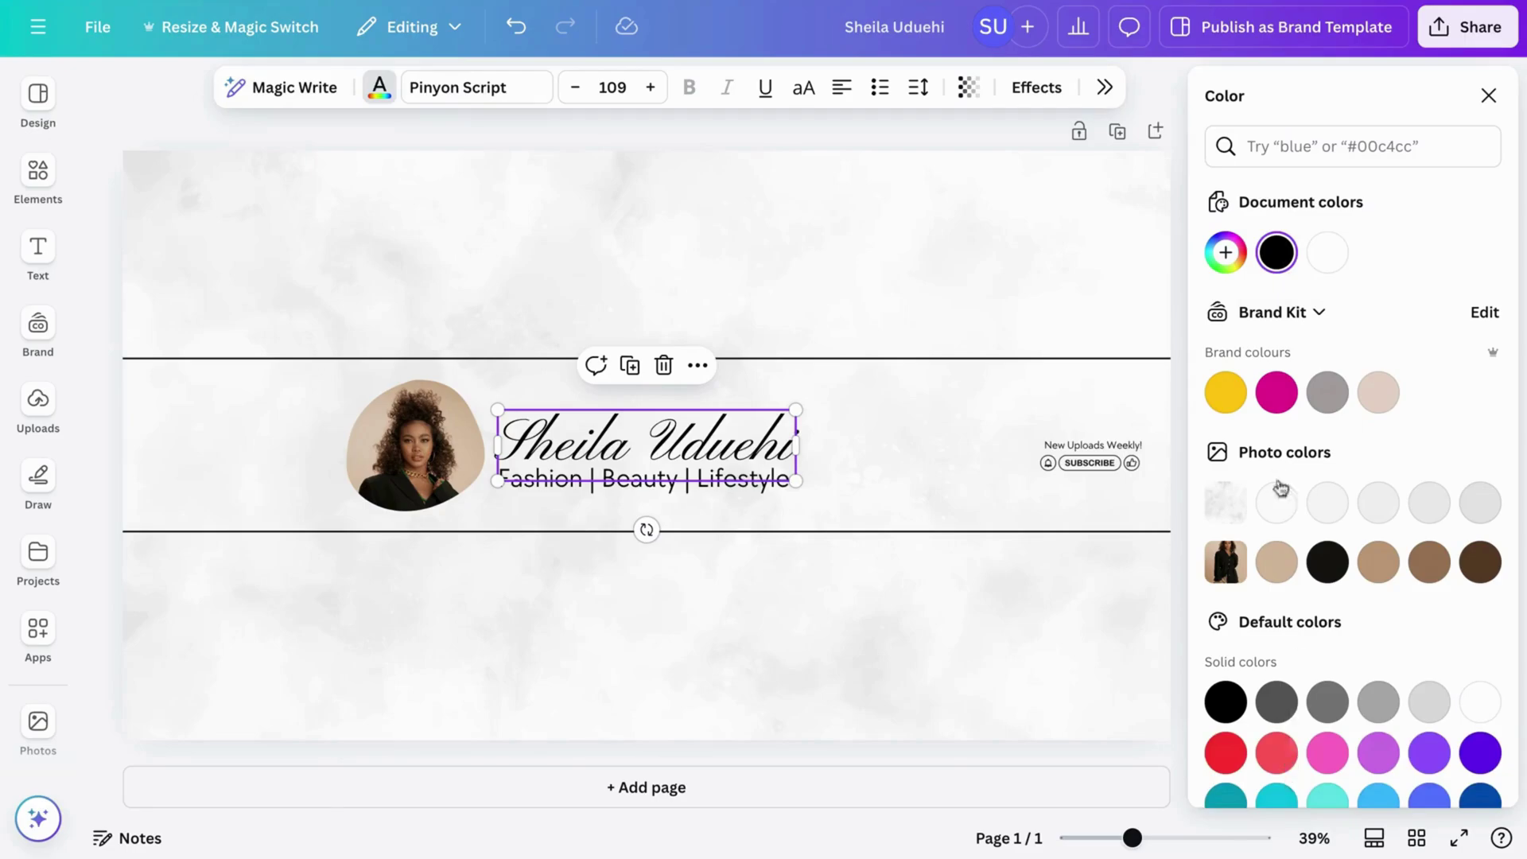
left_click(1487, 95)
left_click(1452, 251)
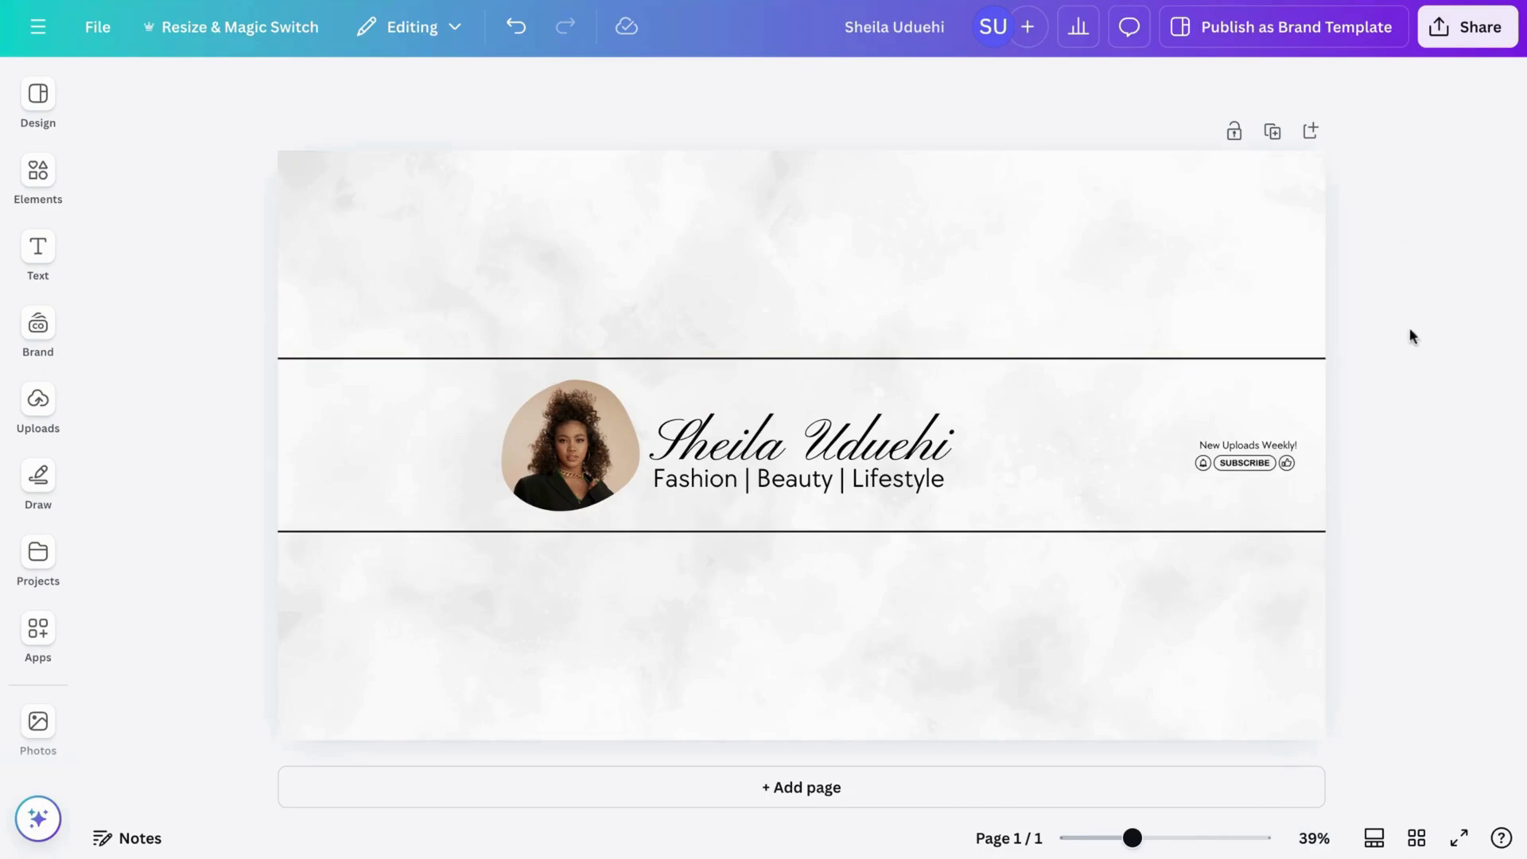
left_click(1316, 358)
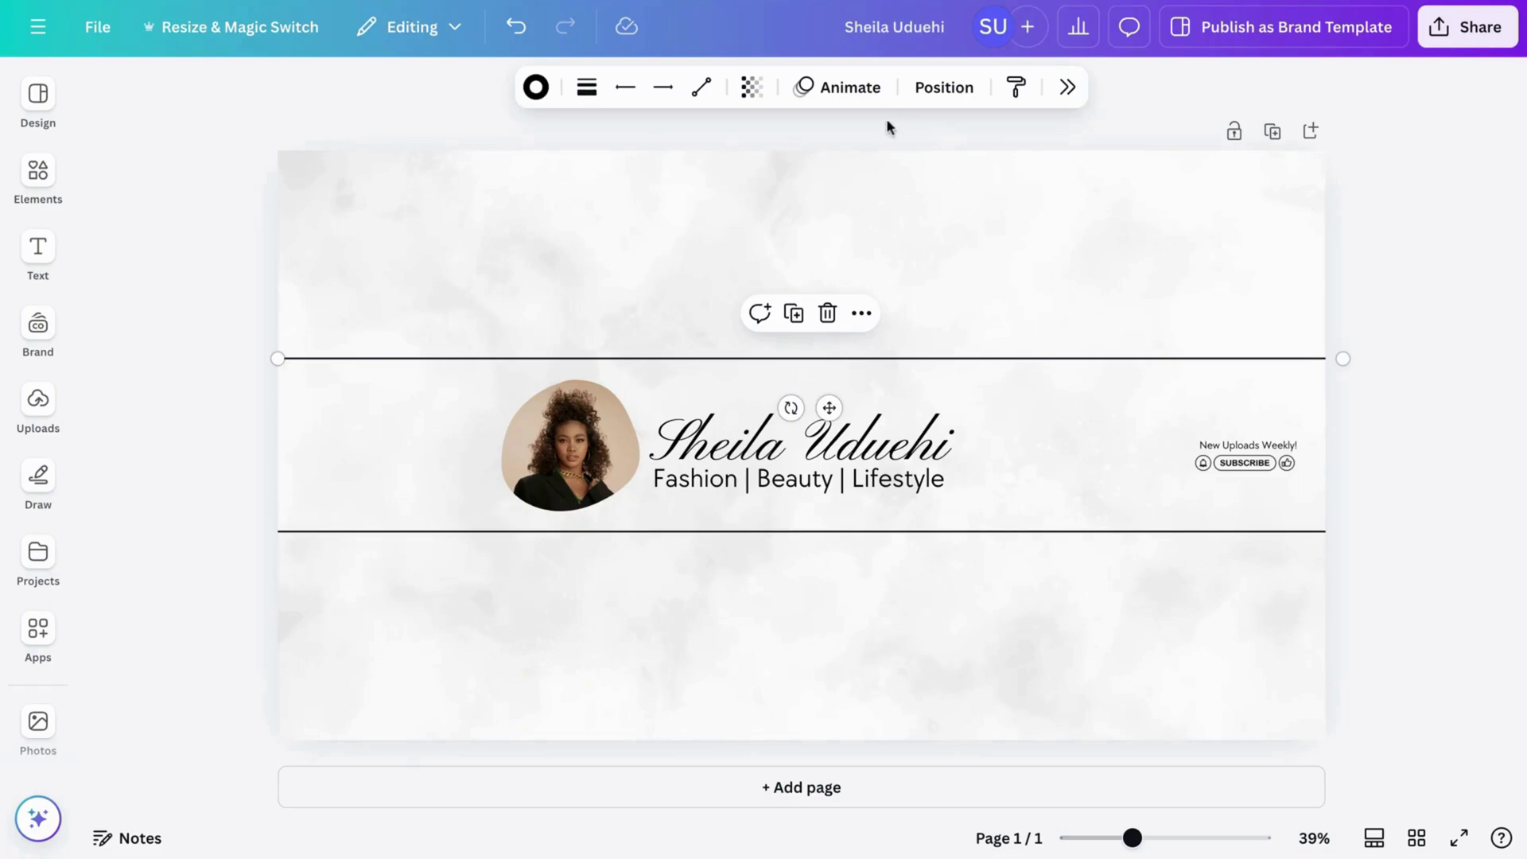
left_click(751, 87)
left_click_drag(808, 173, 648, 173)
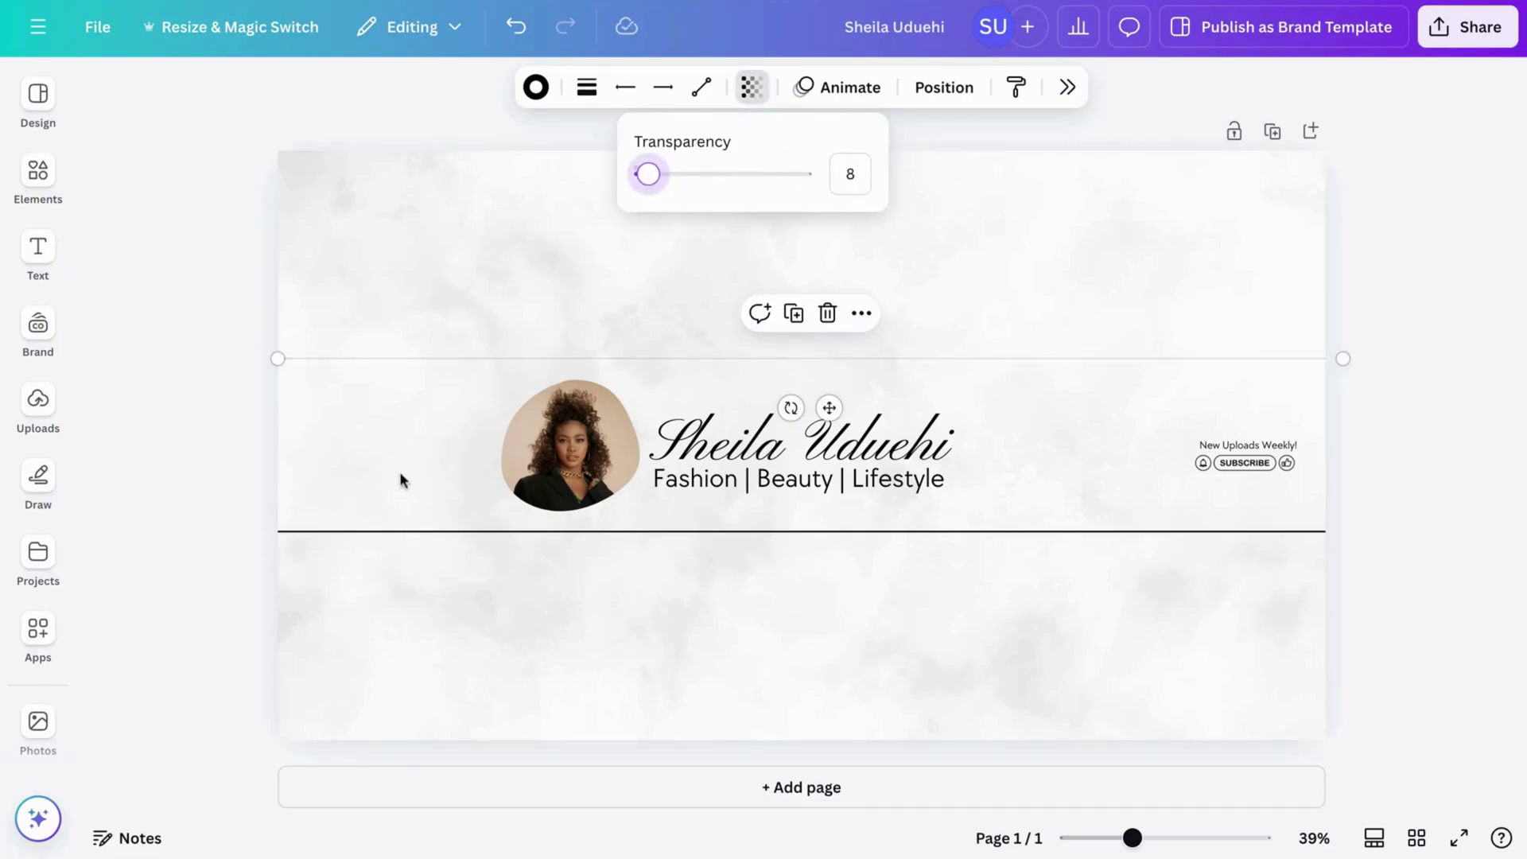
left_click(400, 531)
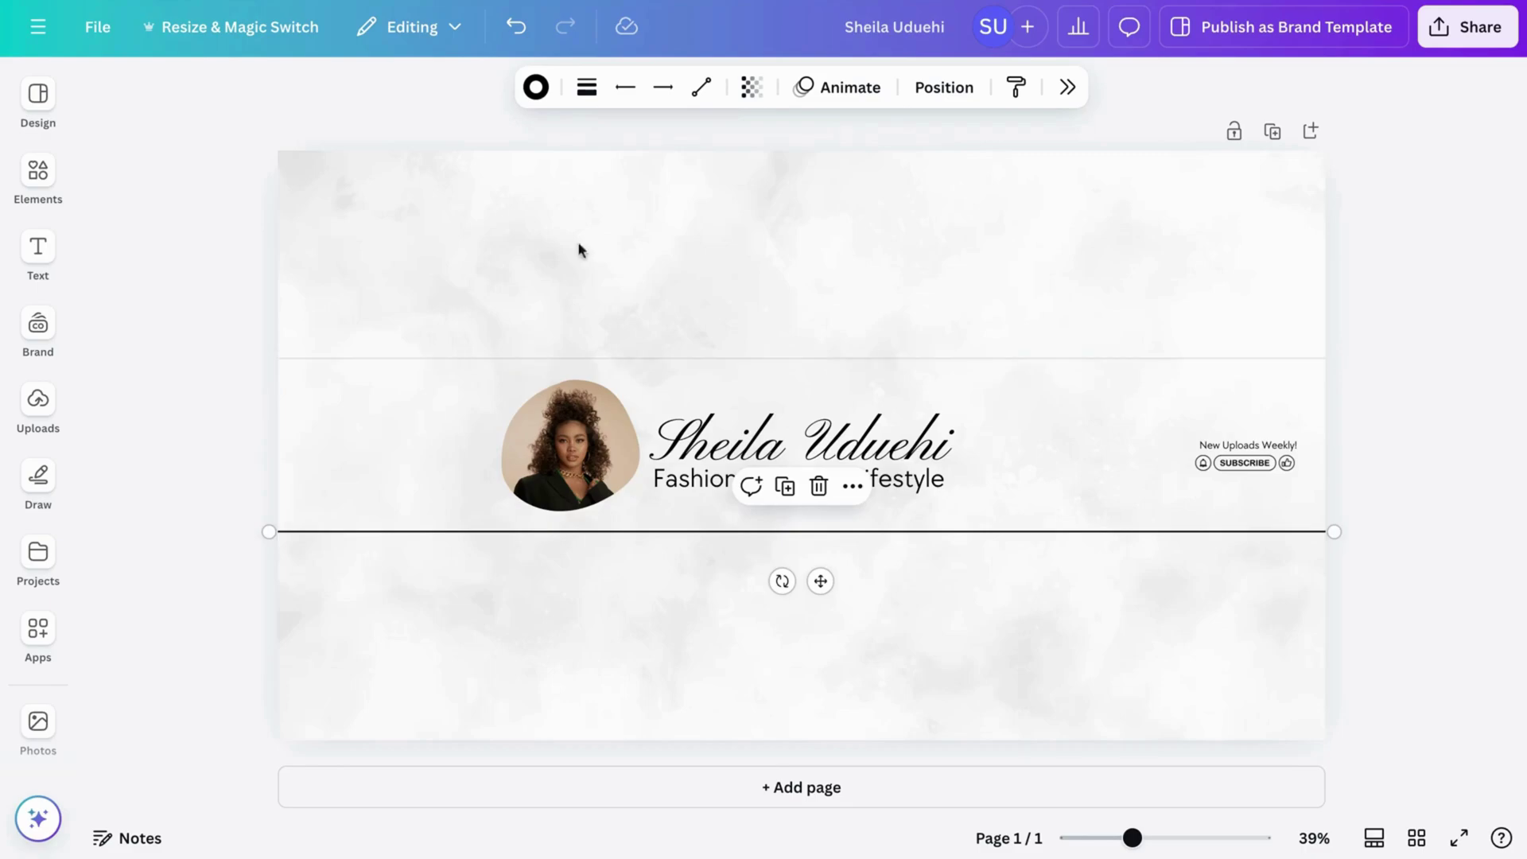
left_click(600, 357)
left_click(470, 532)
left_click(757, 89)
key("shift+Left")
key("shift+Left")
key("shift+Left")
key("shift+Left")
key("shift+Left")
key("shift+Left")
key("shift+Left")
key("shift+Left")
key("shift+Left")
key("shift+Left")
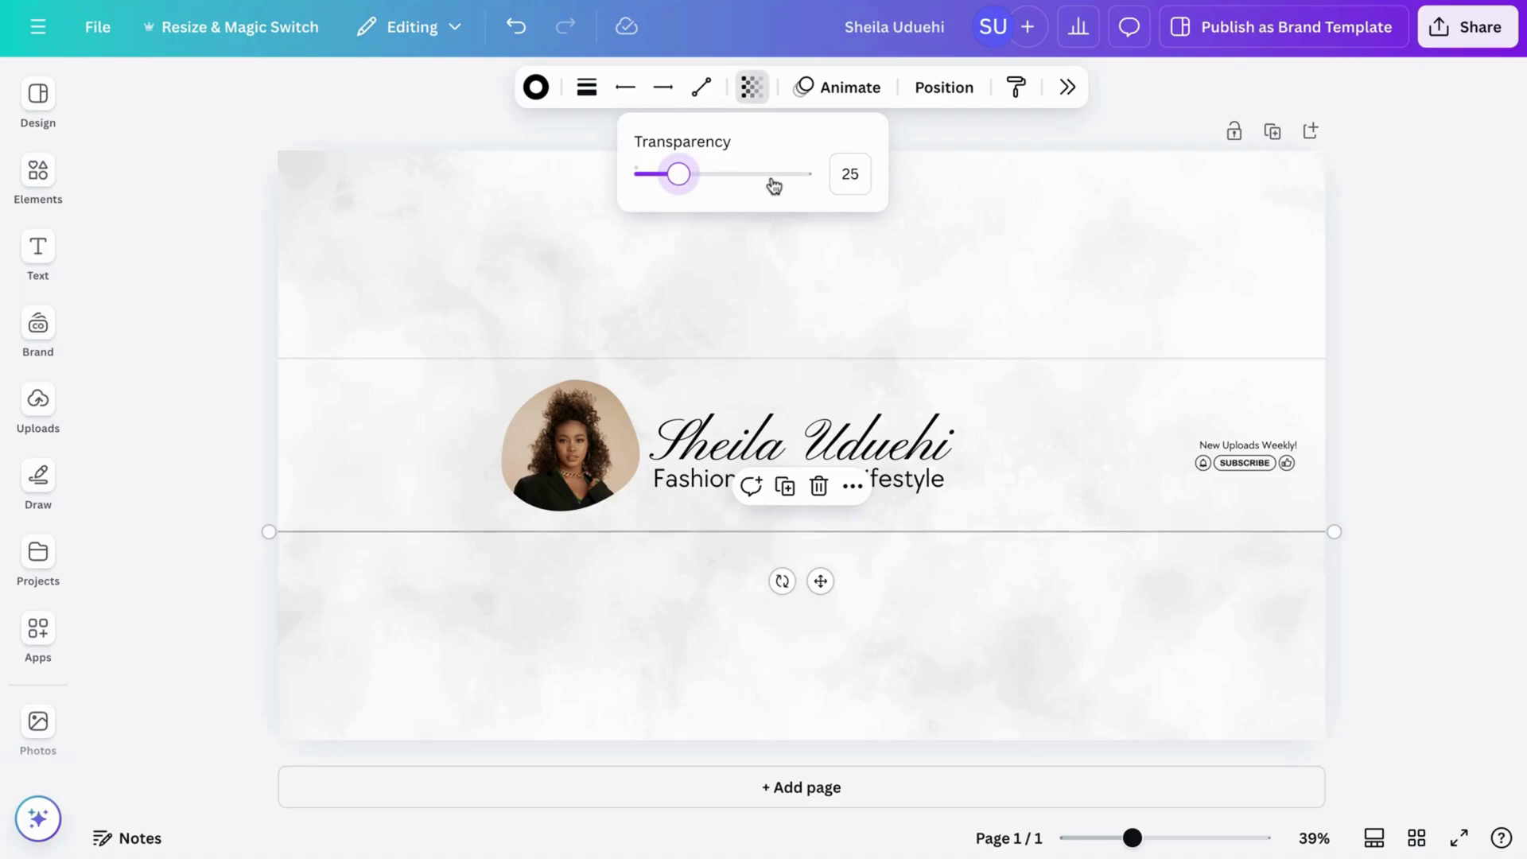
left_click(913, 280)
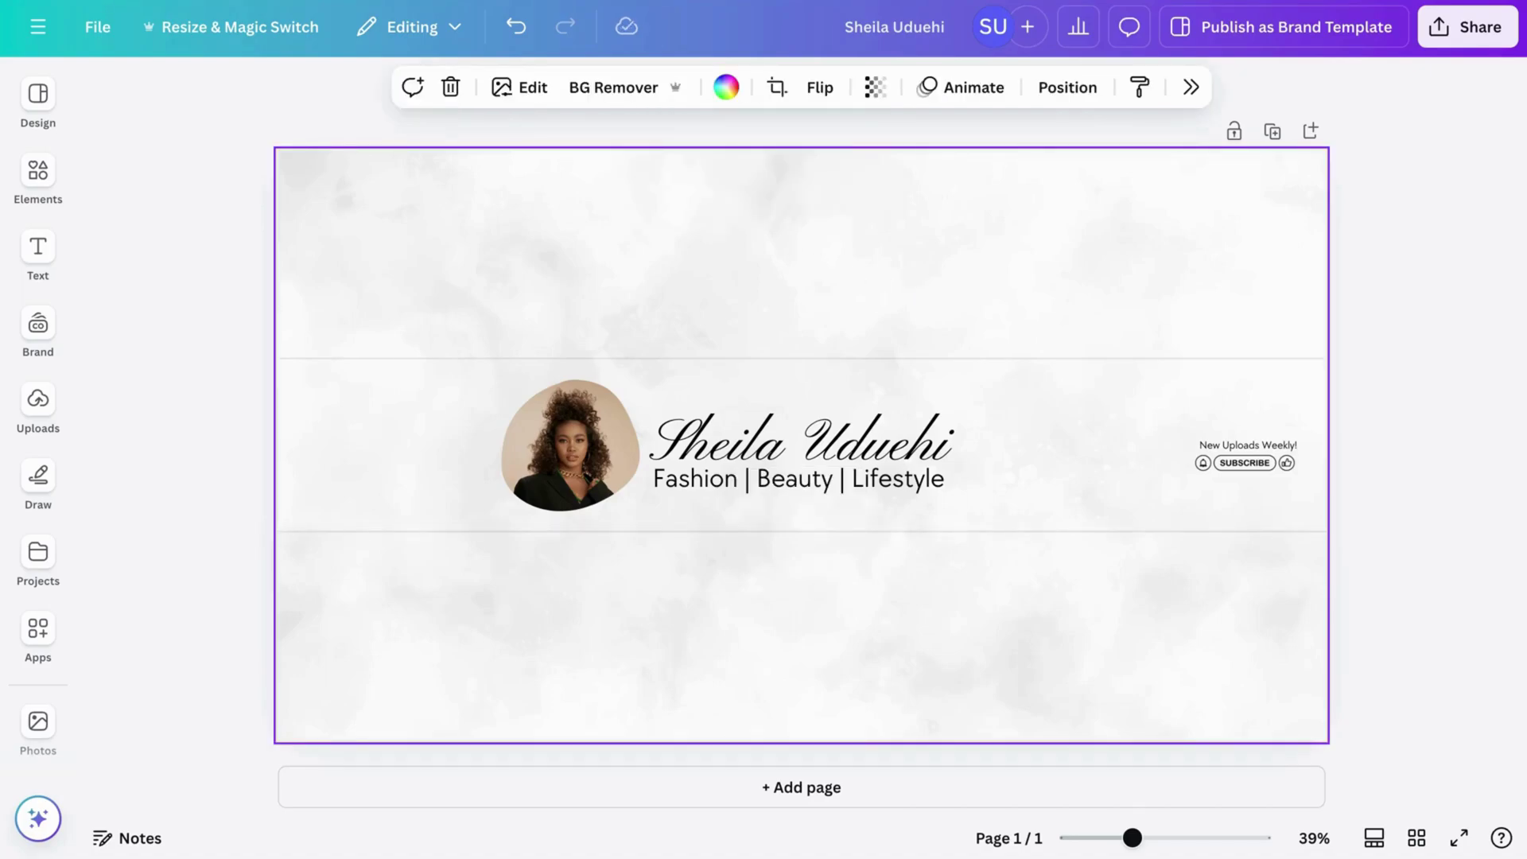
left_click(518, 29)
left_click(518, 29)
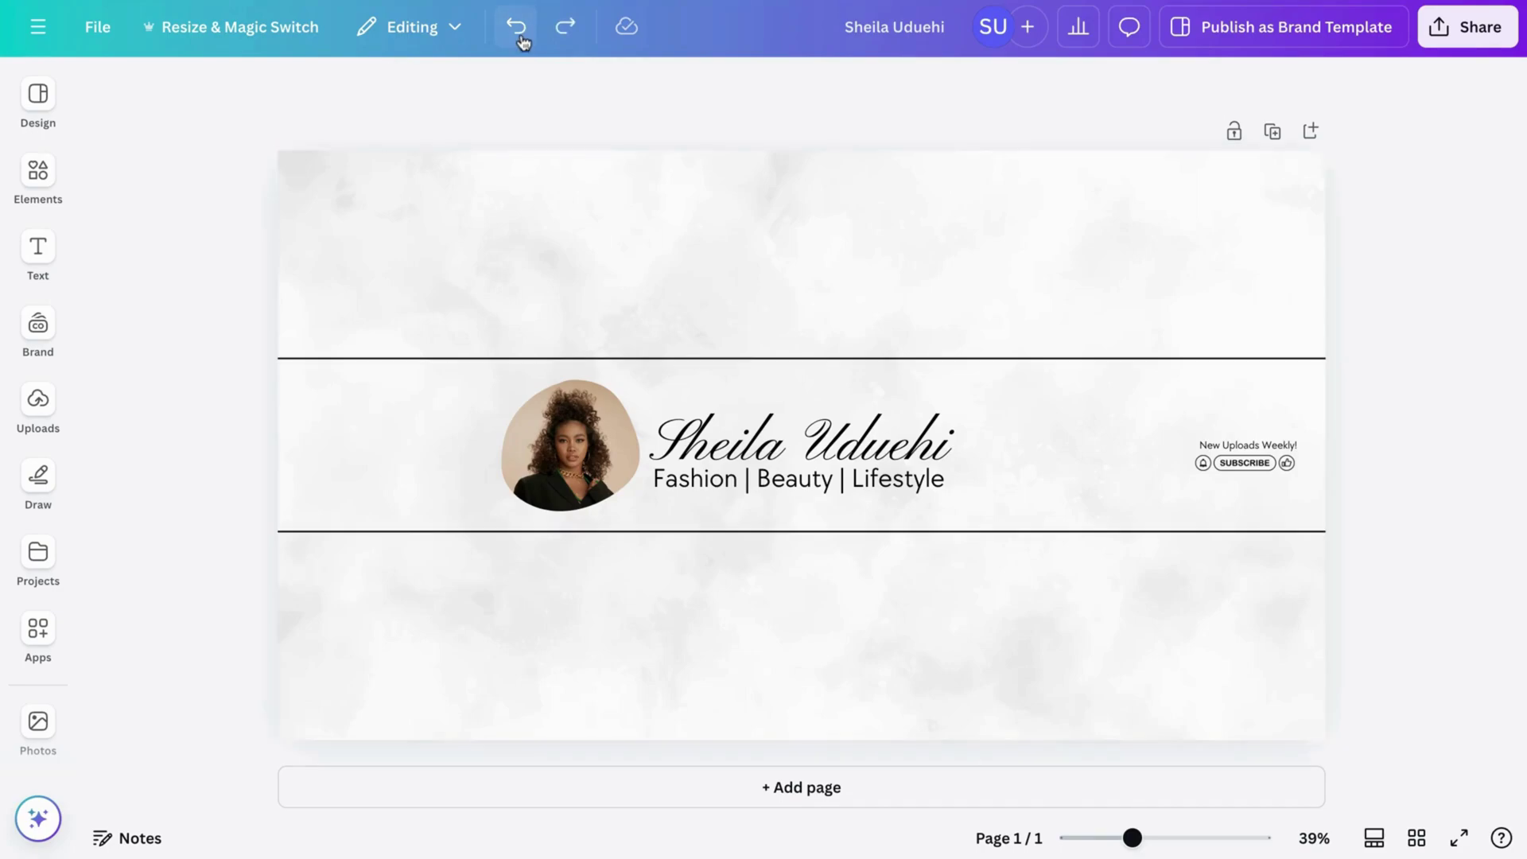
Move the caption and subscribe graphic together to the banner's left end beside the portrait.
left_click(1289, 451)
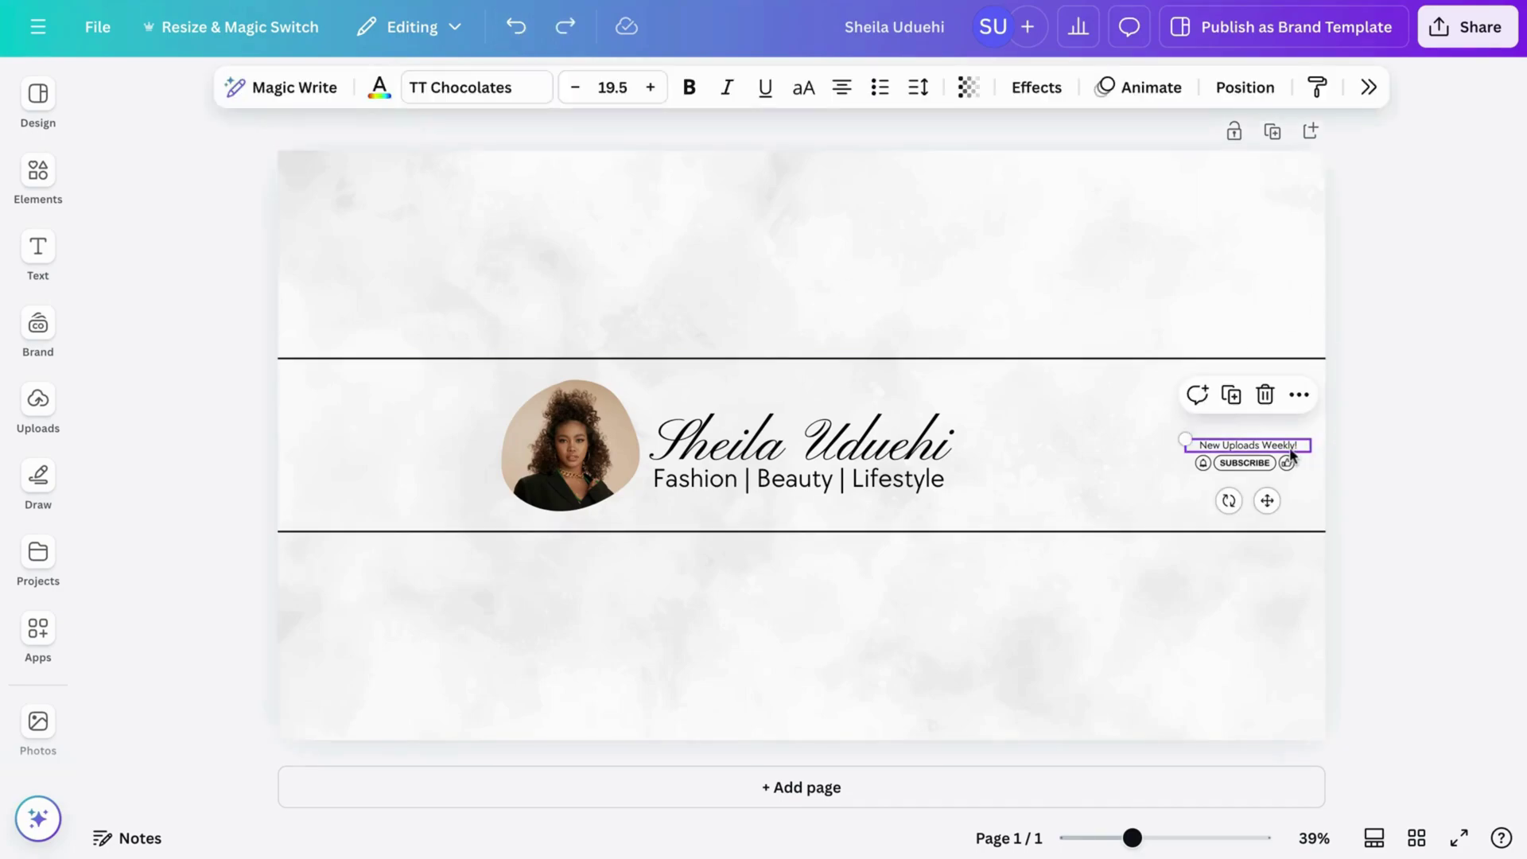
left_click(1244, 462, "shift")
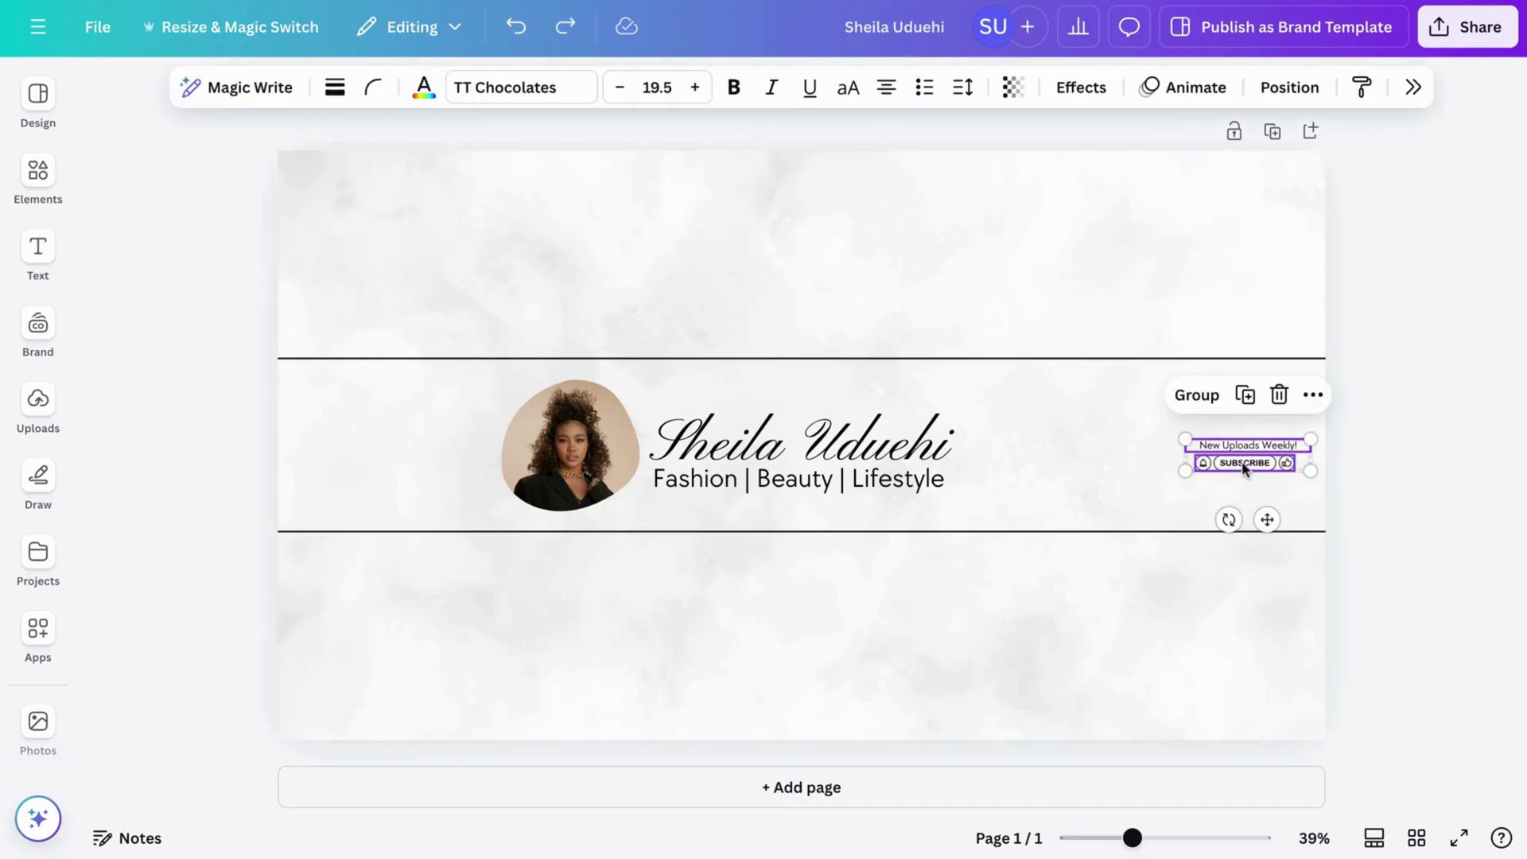
left_click_drag(1245, 462, 368, 463)
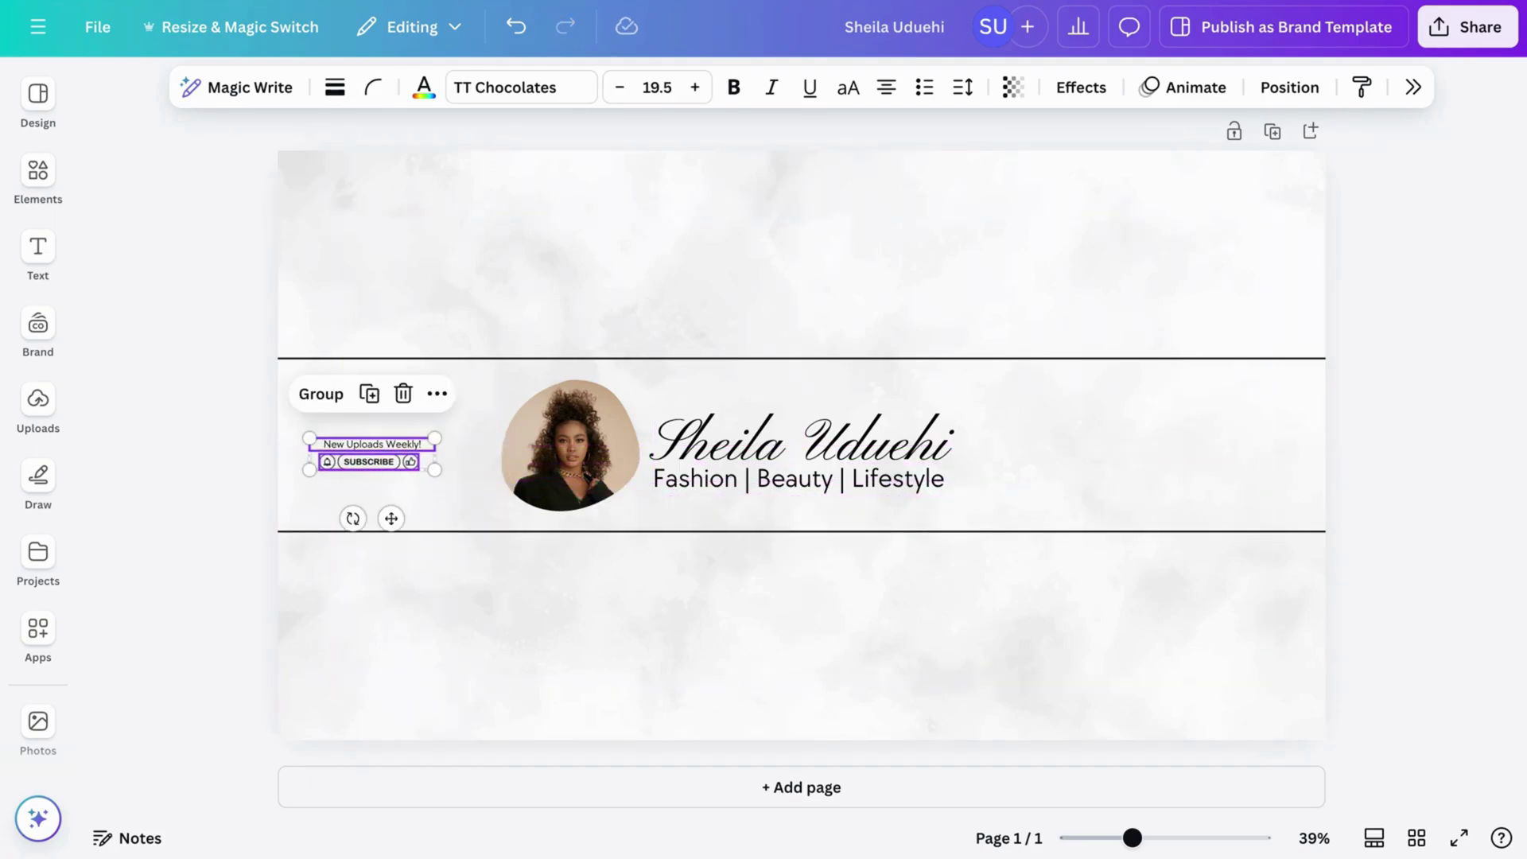
left_click(588, 280)
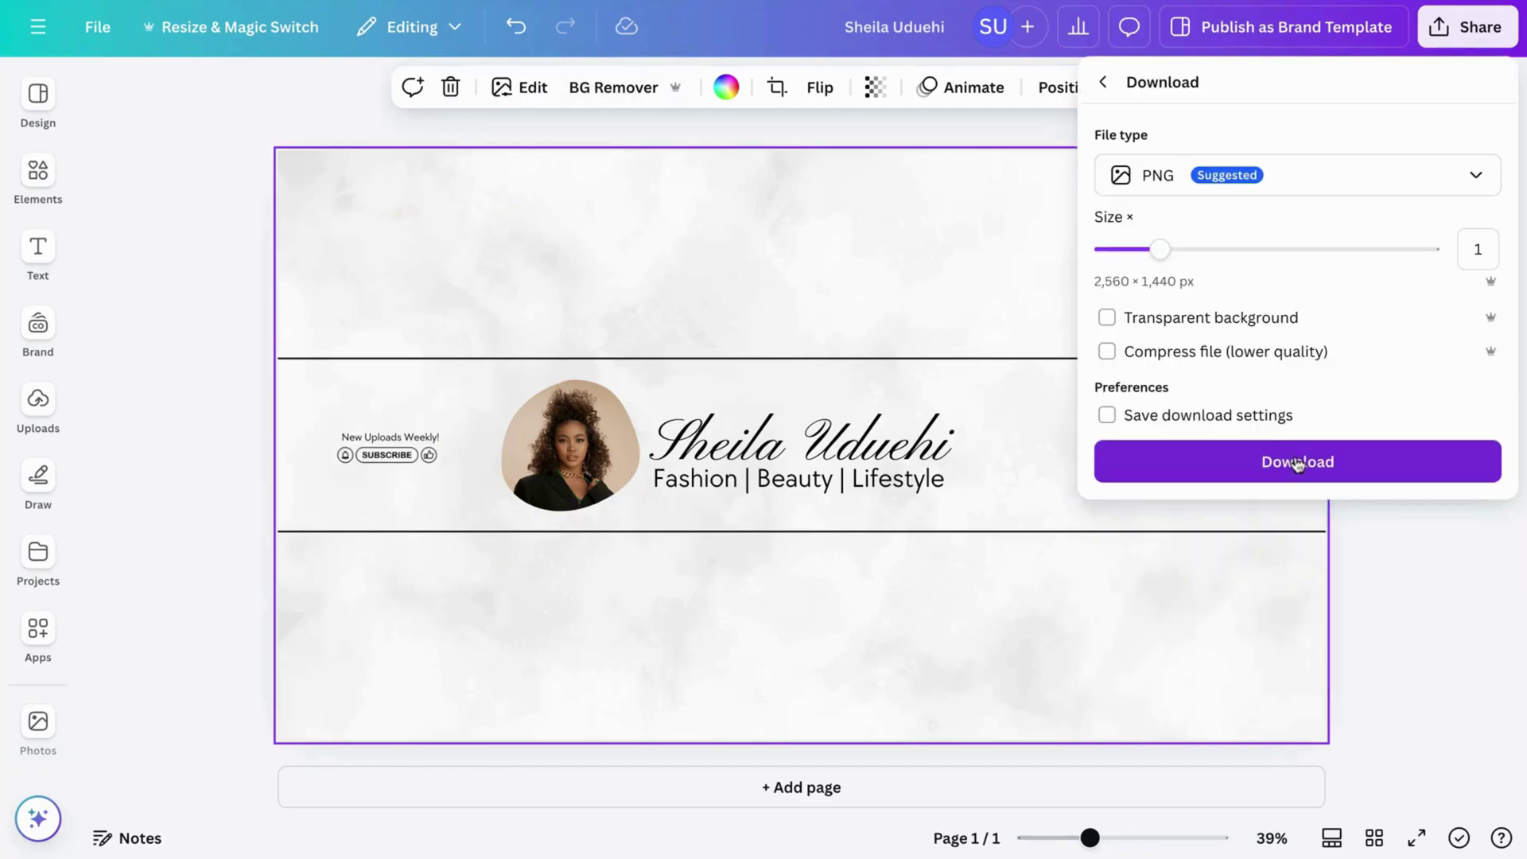
Download the banner as a 2,560 × 1,440 px PNG.
left_click(1297, 463)
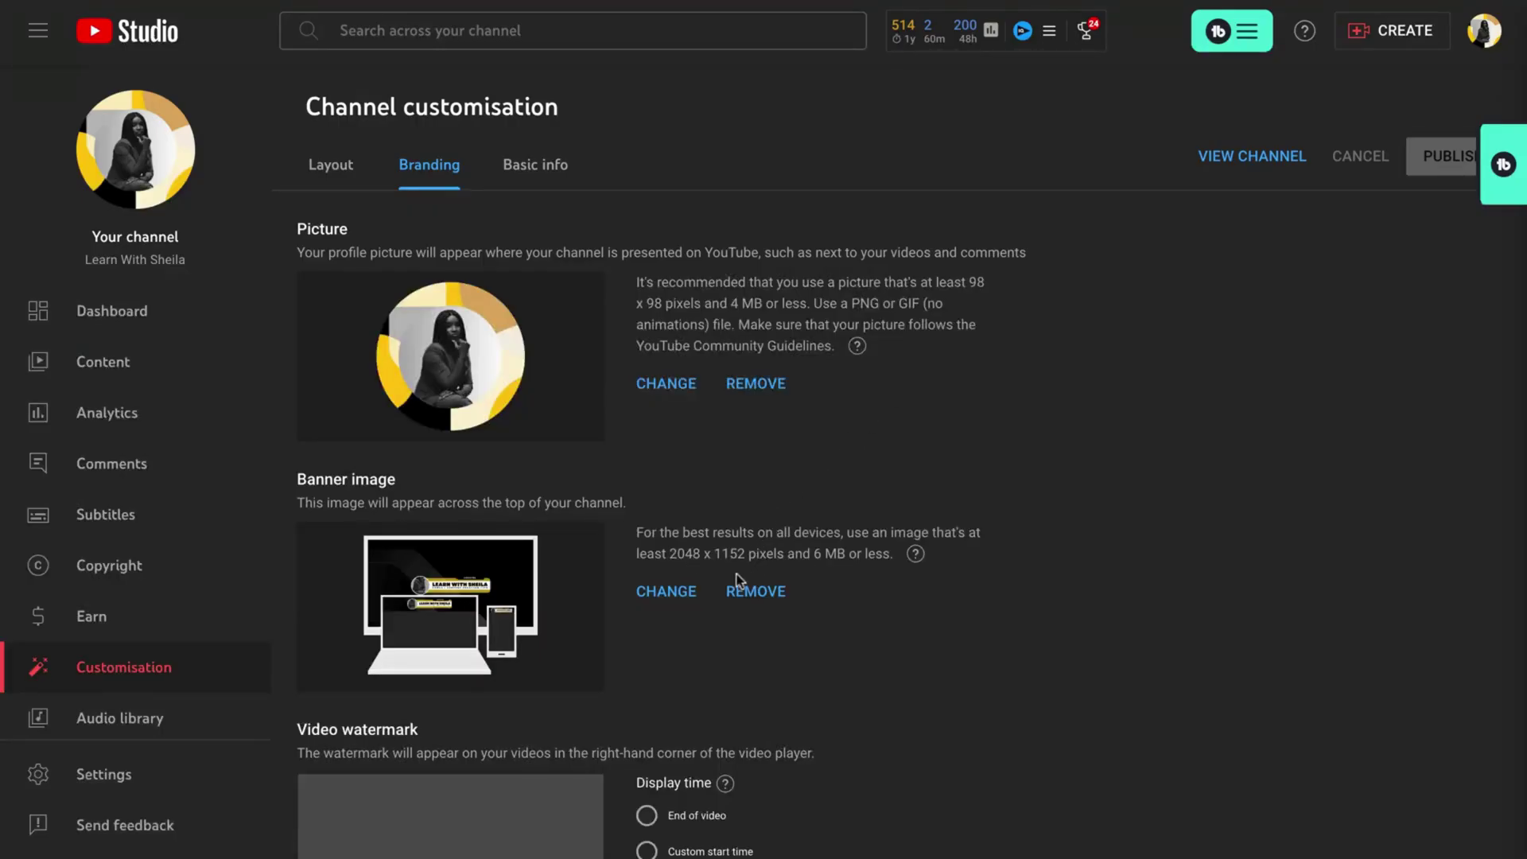
Choose CHANGE under Banner image on the Branding page to replace the channel banner.
left_click(694, 596)
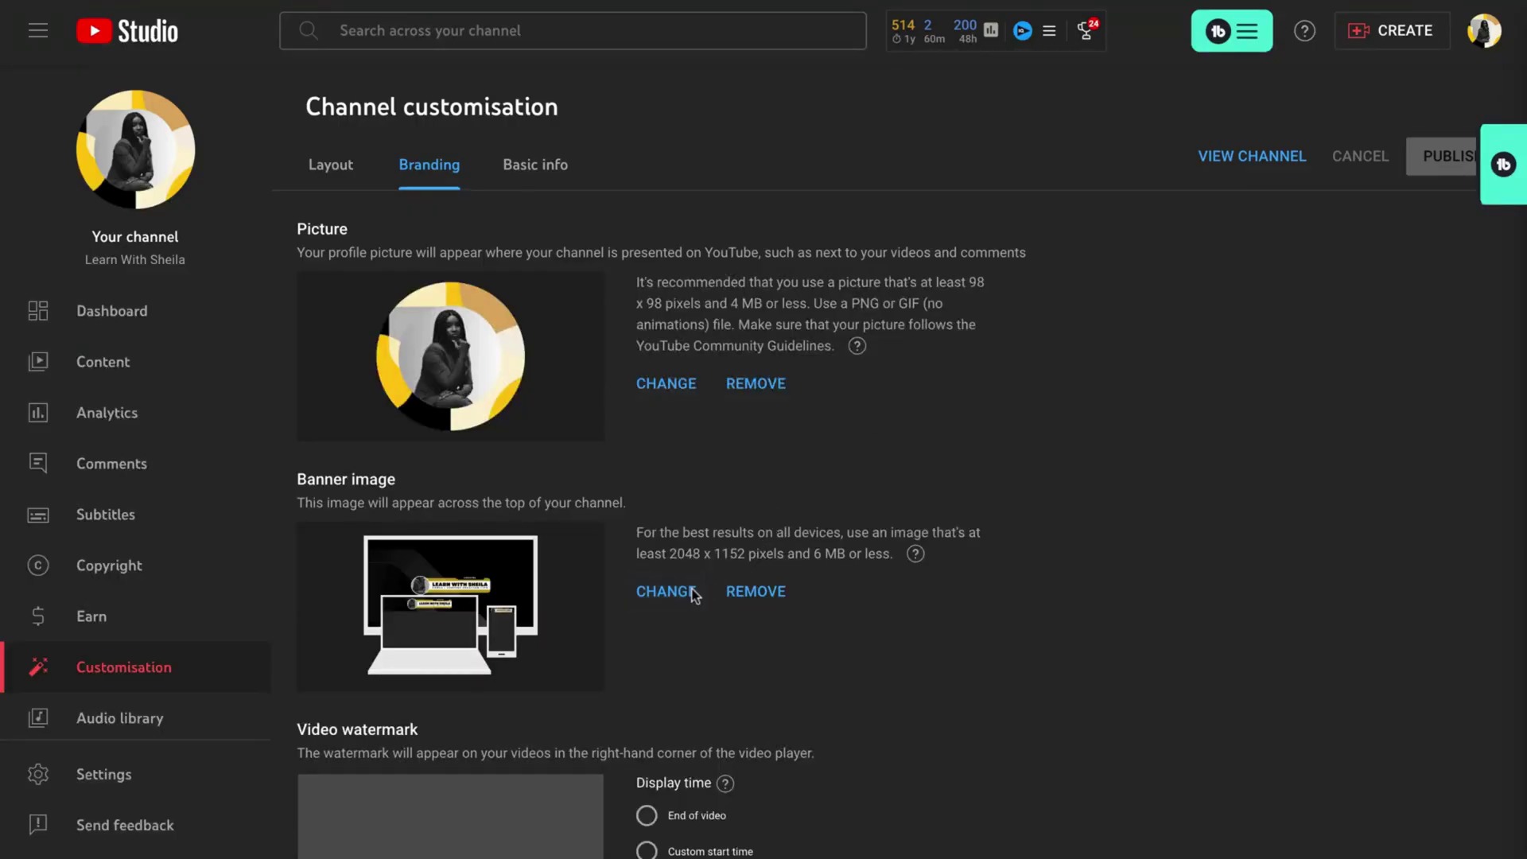